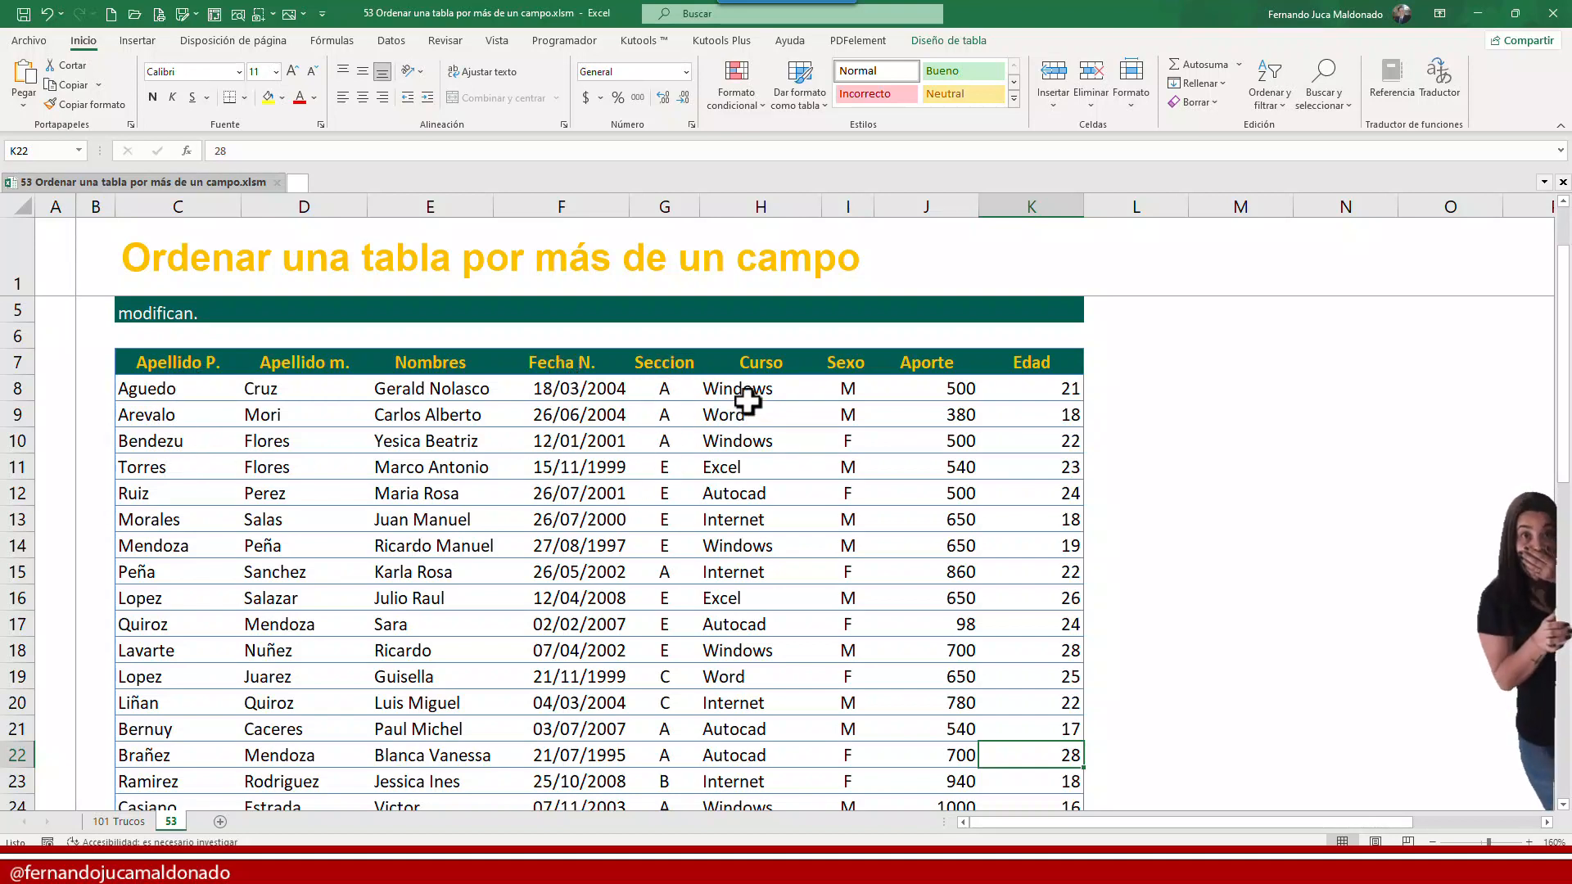
# Look over the table's Sexo, Aporte and Edad columns and its rows down to the last record
pyautogui.click(849, 388)
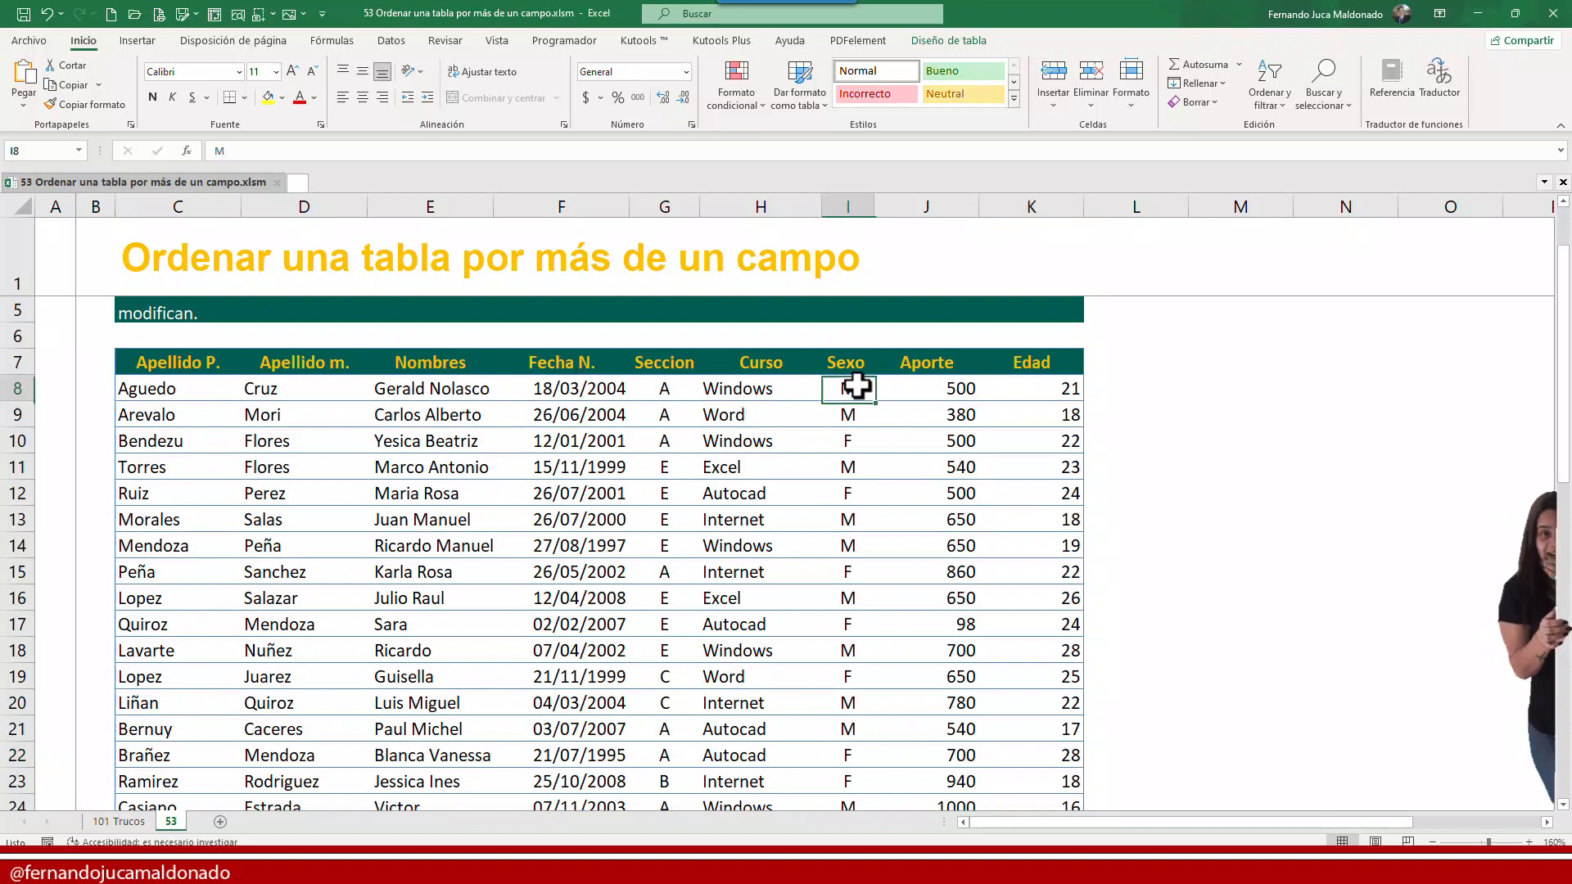
pyautogui.click(940, 386)
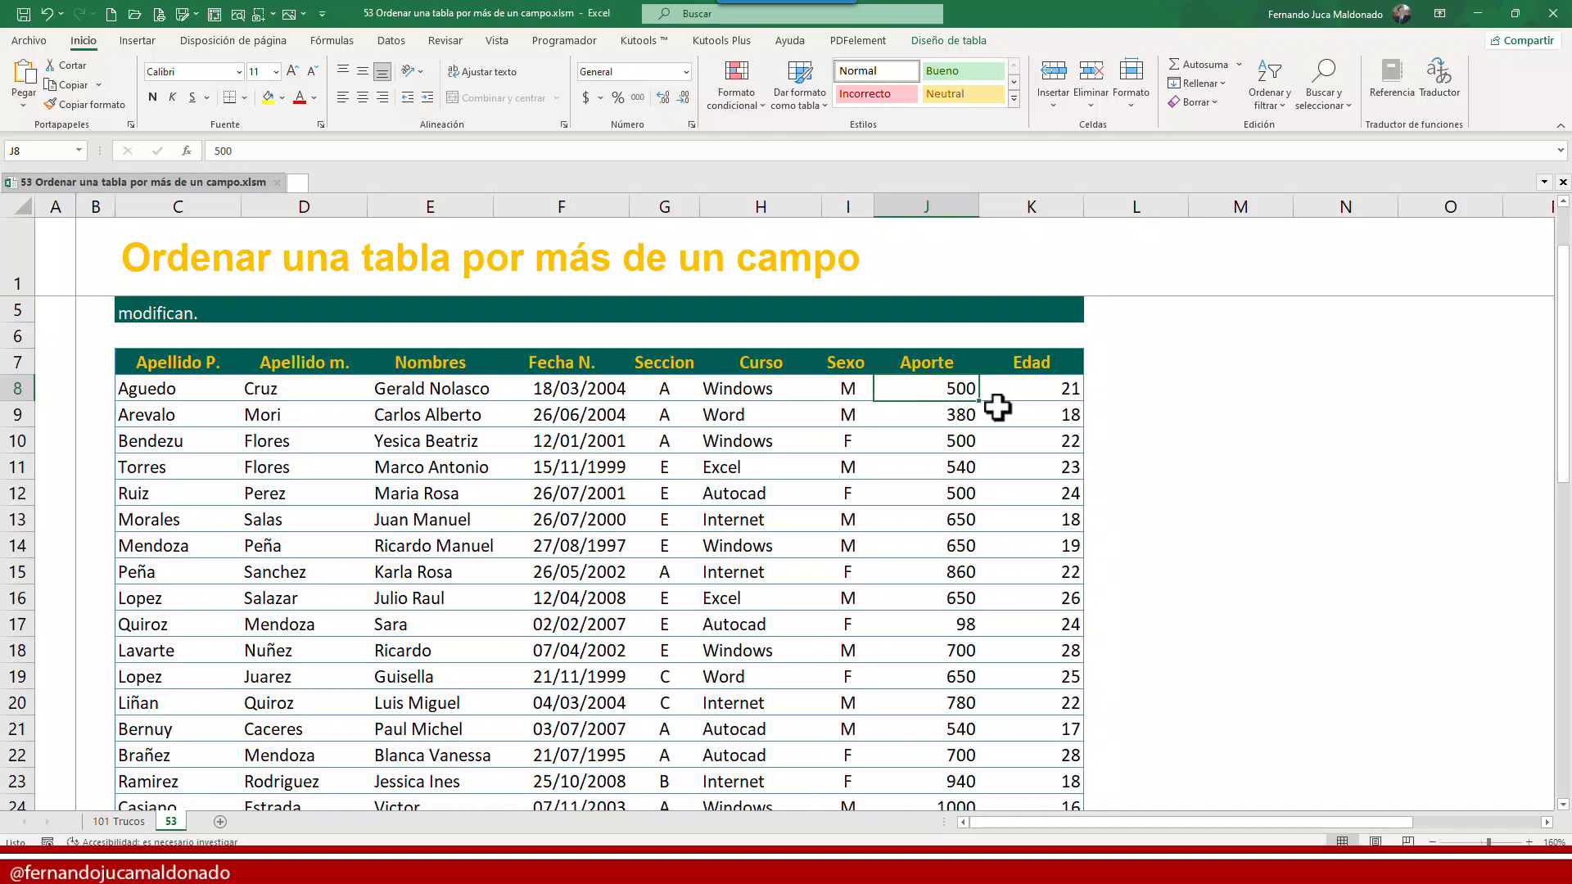
pyautogui.click(1051, 389)
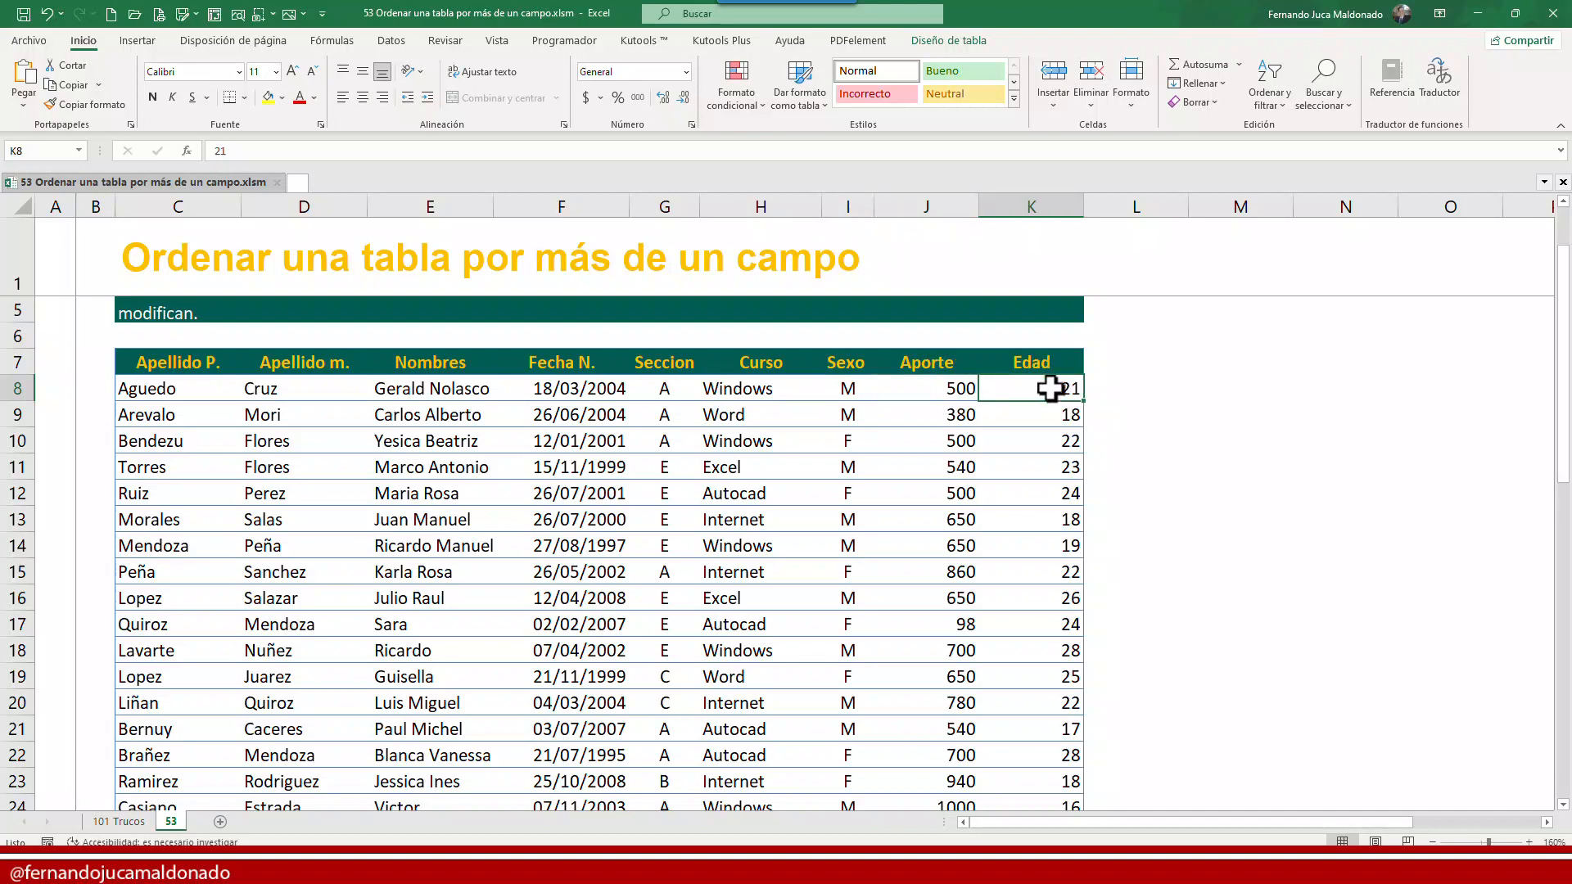
pyautogui.scroll(-11, 1041, 491)
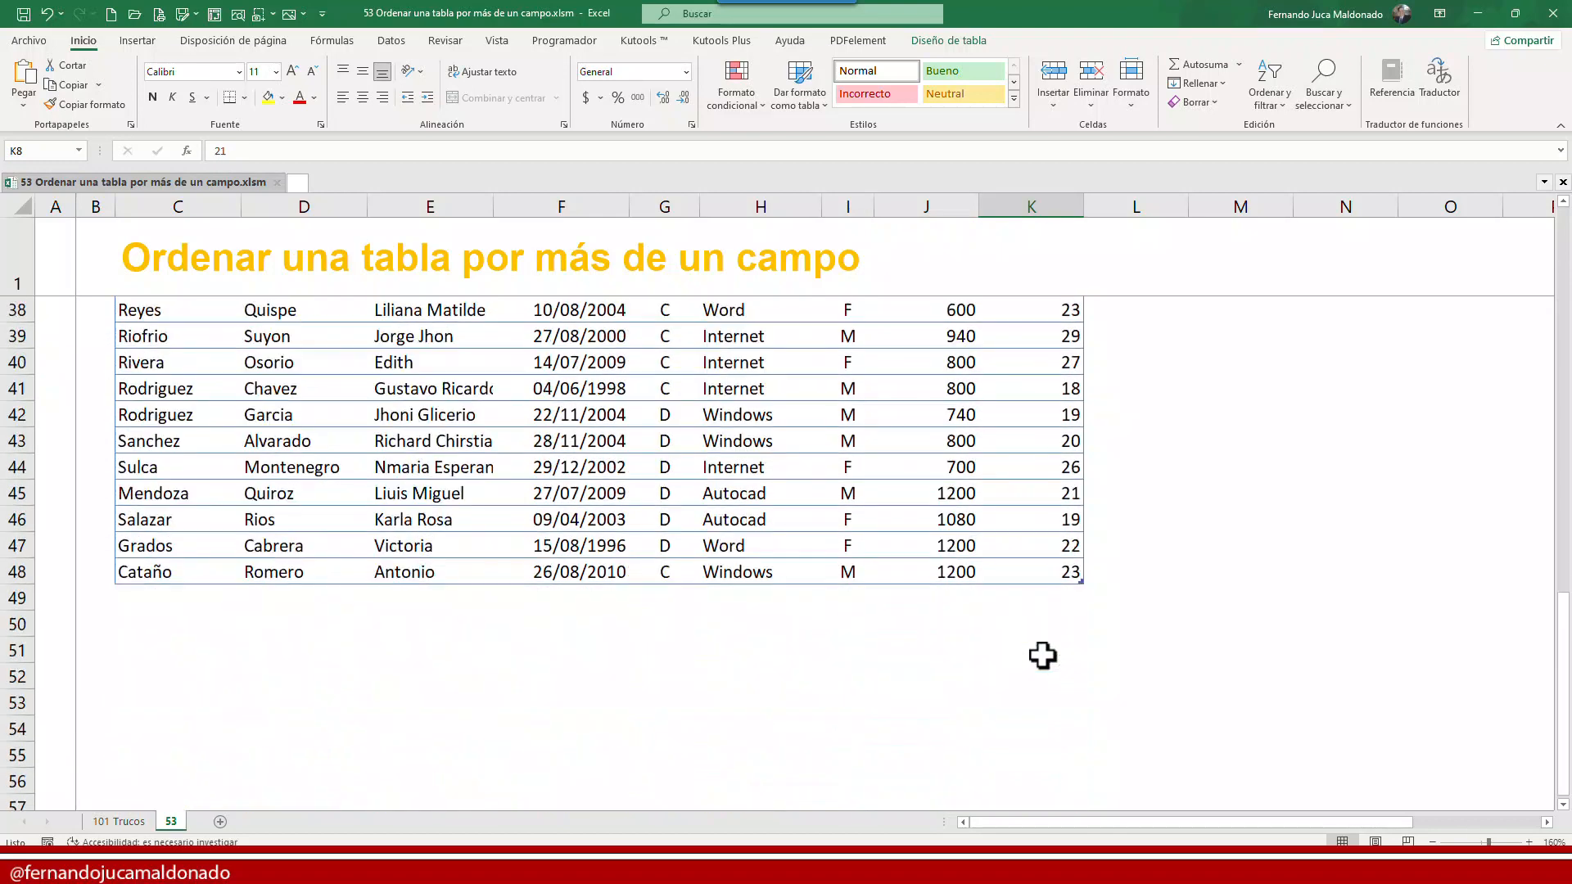
pyautogui.scroll(11, 1057, 610)
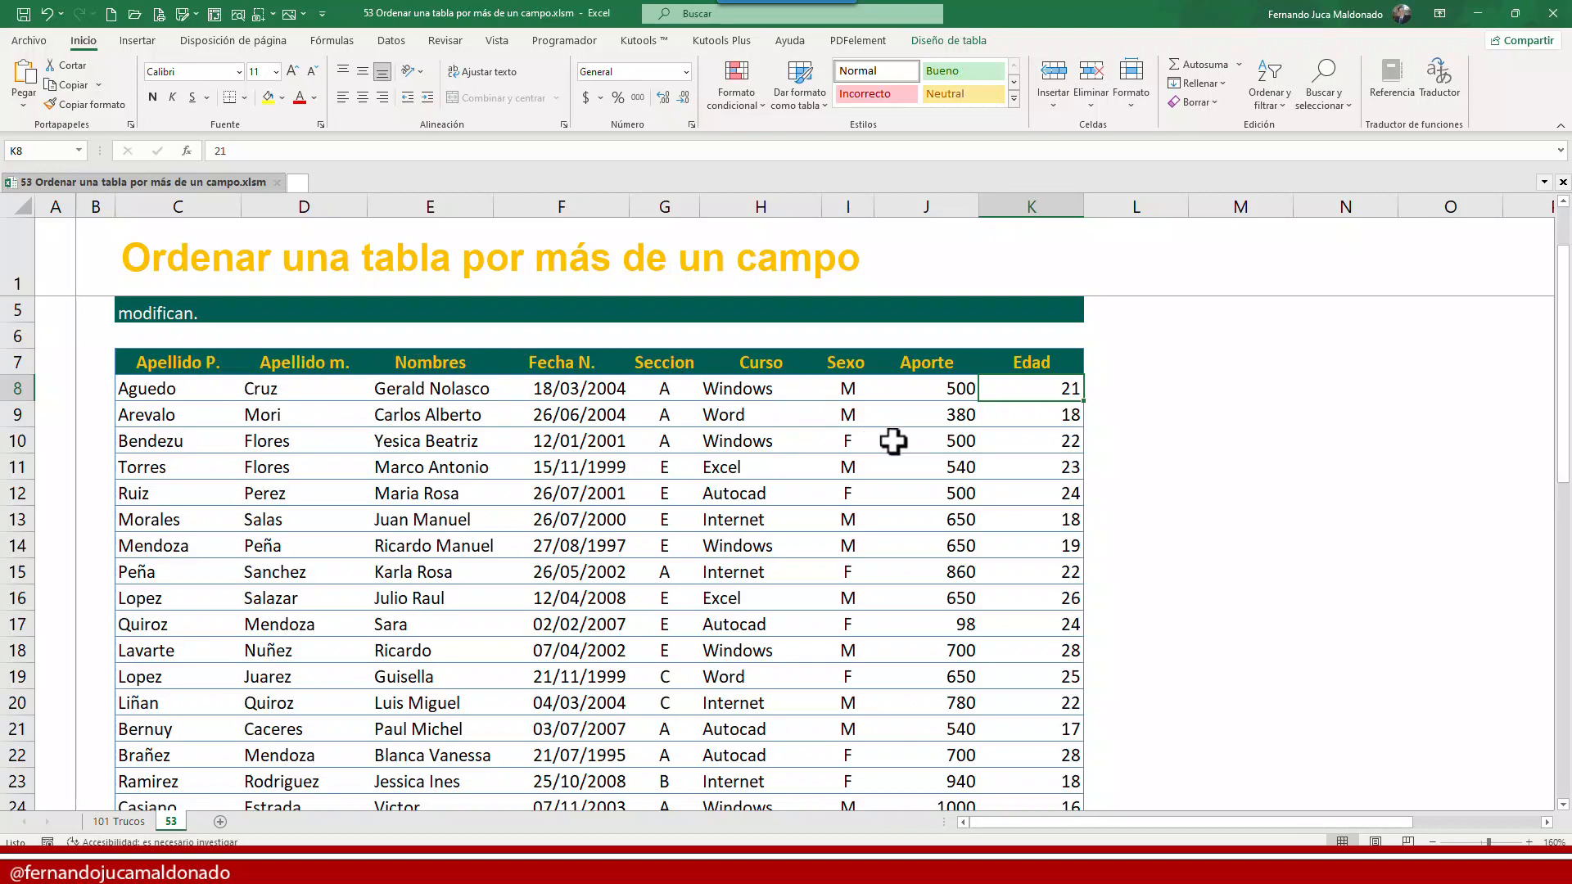
pyautogui.scroll(1, 871, 438)
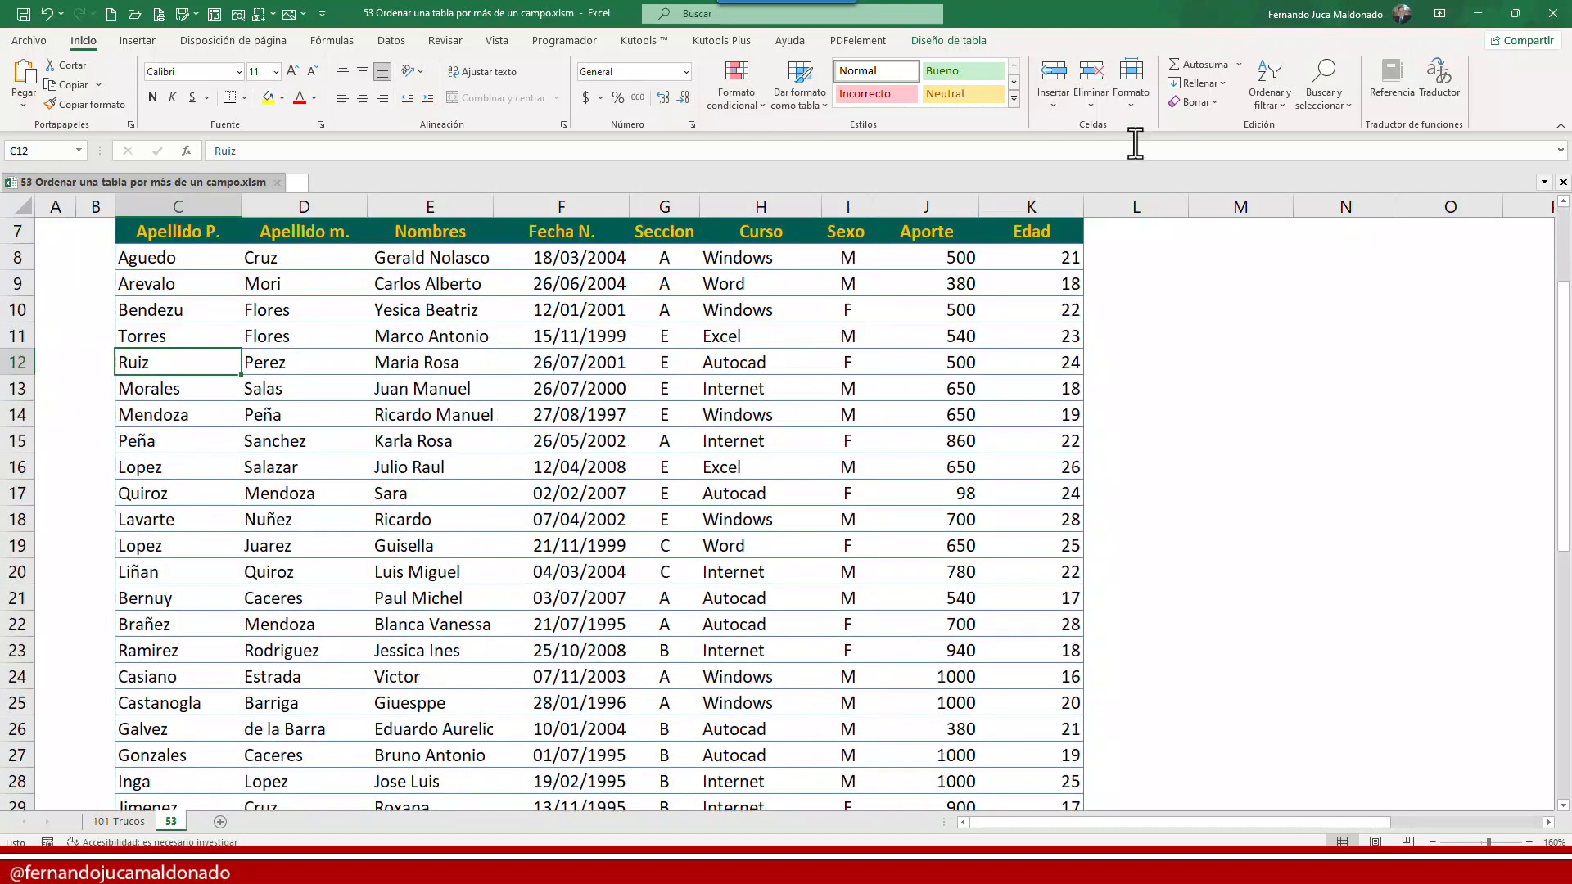
pyautogui.click(1285, 107)
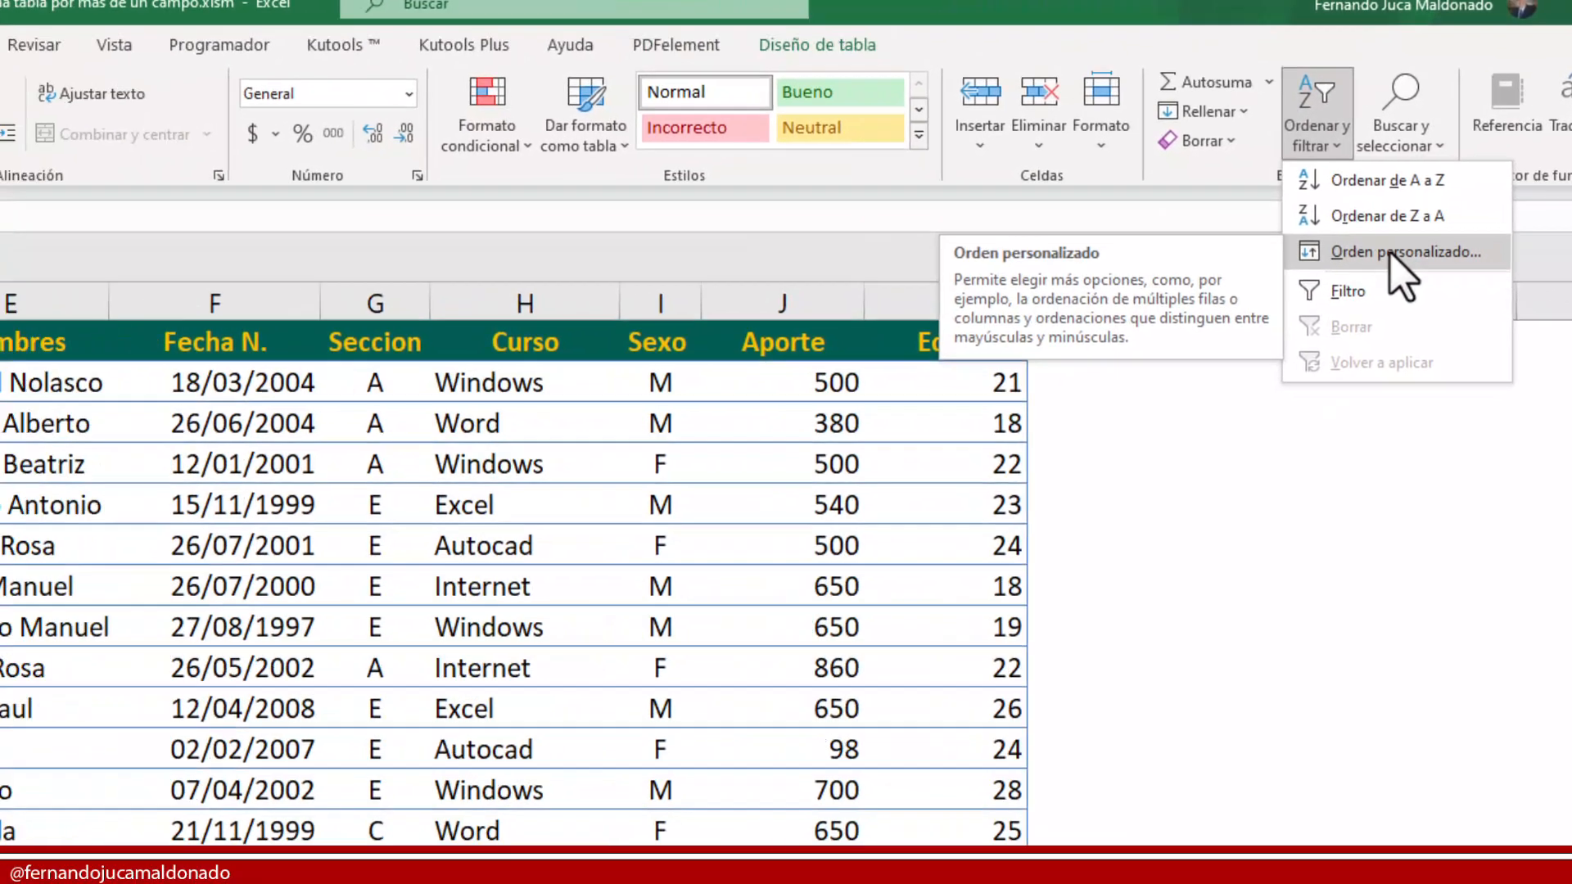
pyautogui.click(1177, 272)
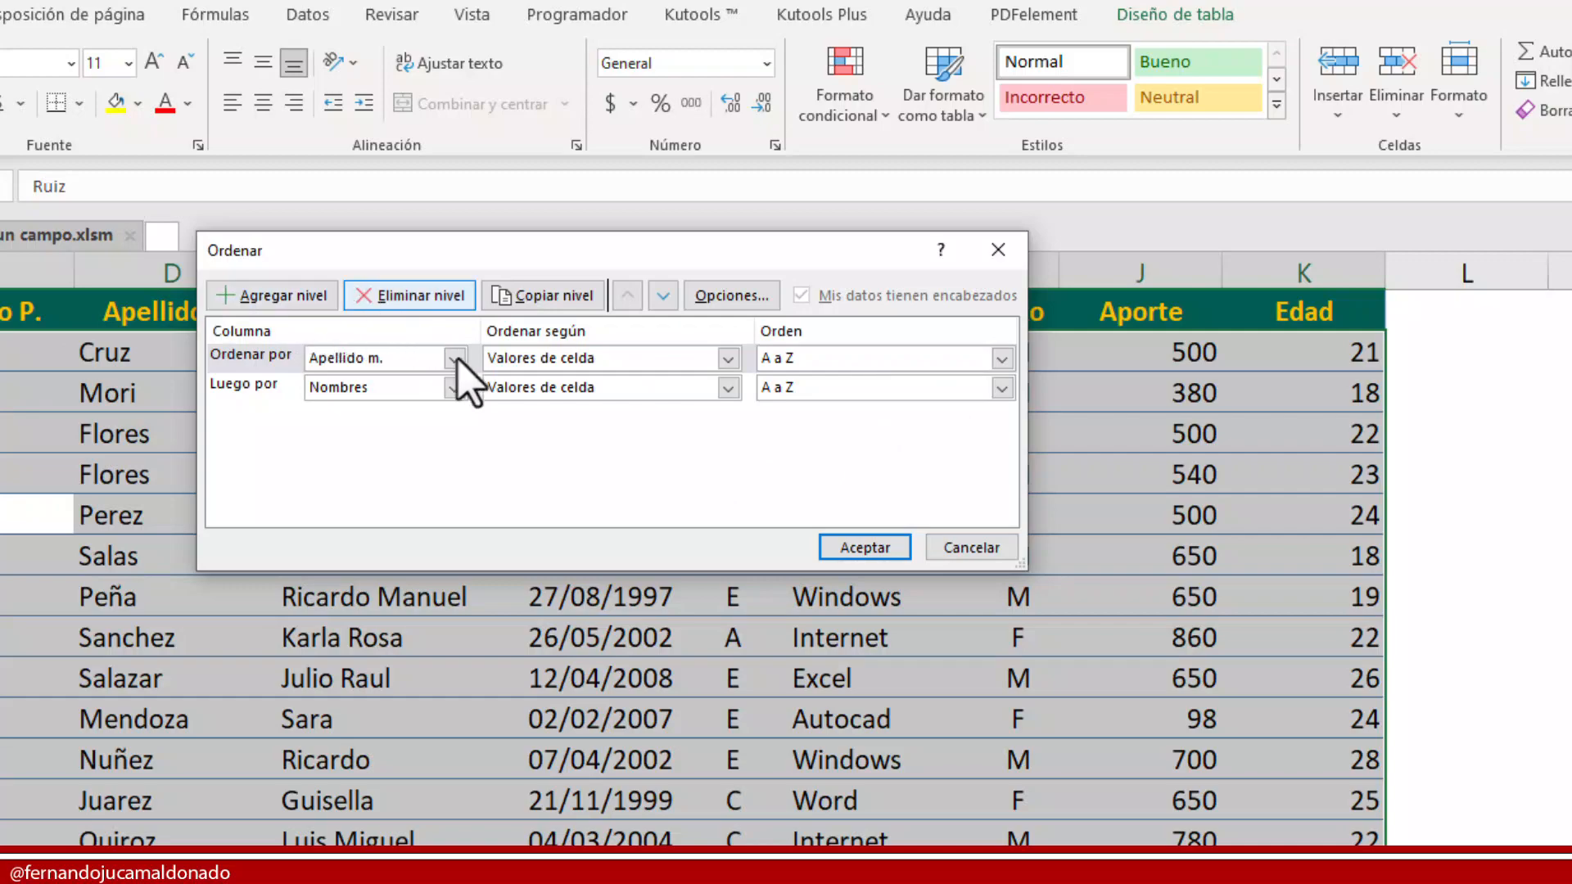
pyautogui.click(409, 295)
pyautogui.click(409, 295)
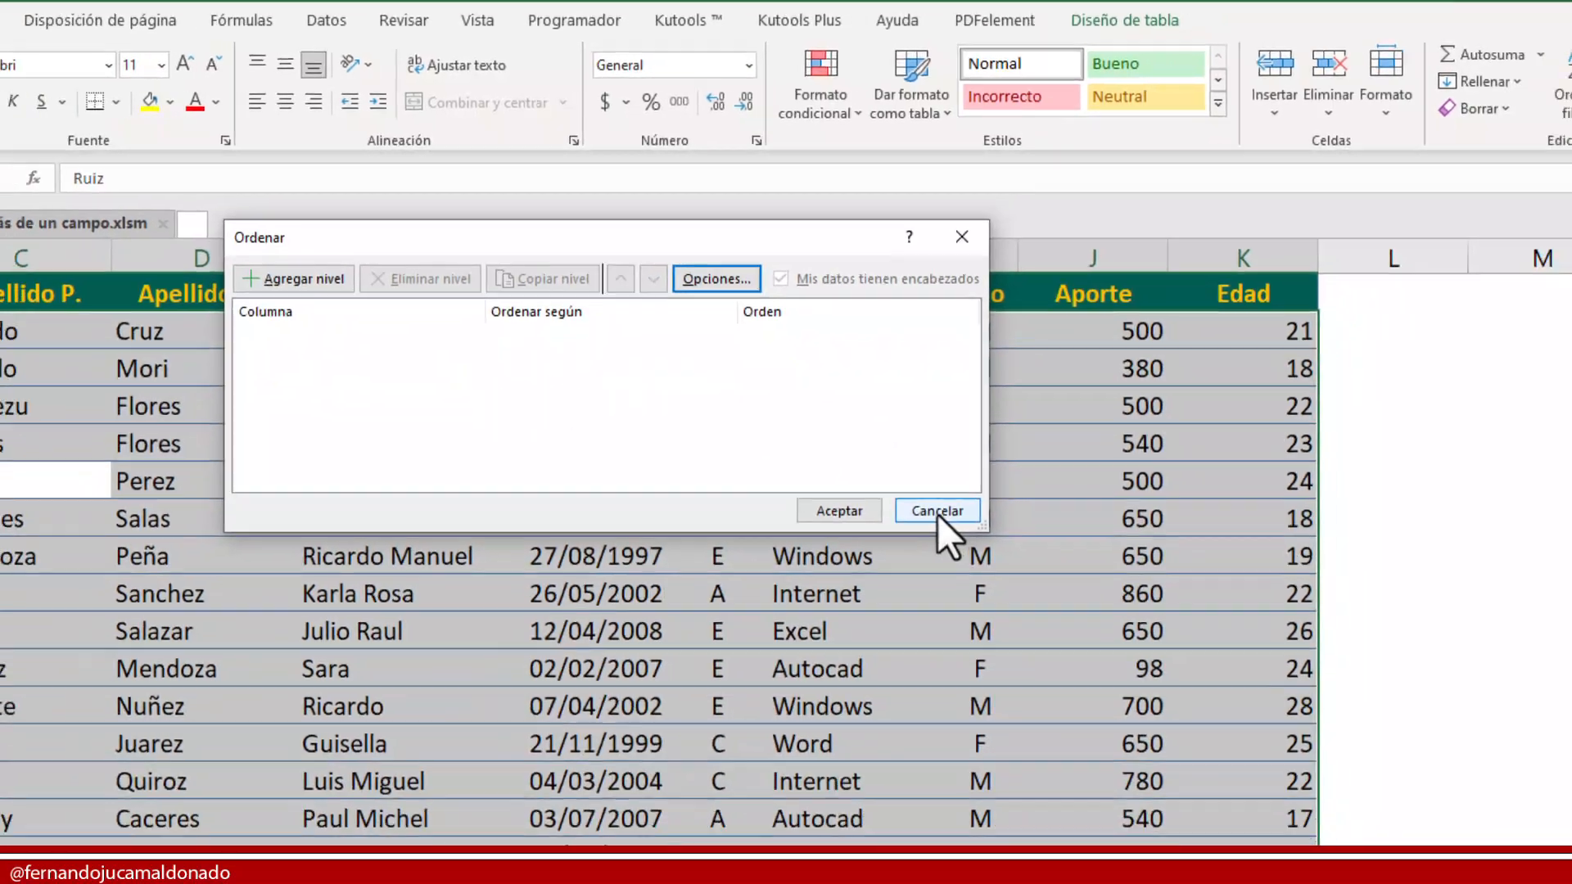
pyautogui.click(975, 550)
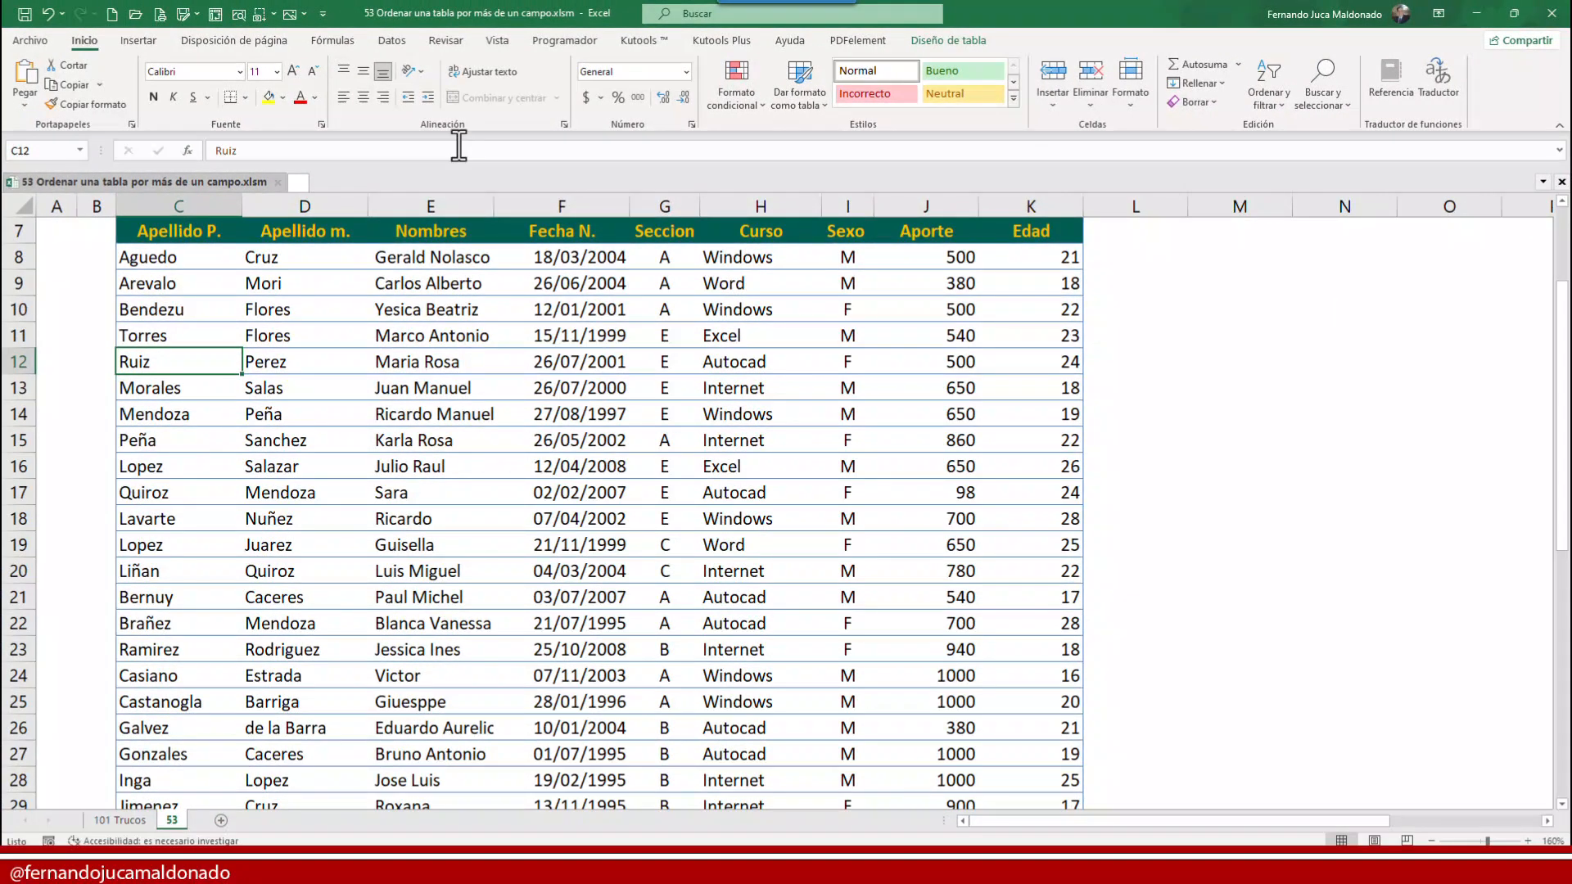
pyautogui.click(381, 44)
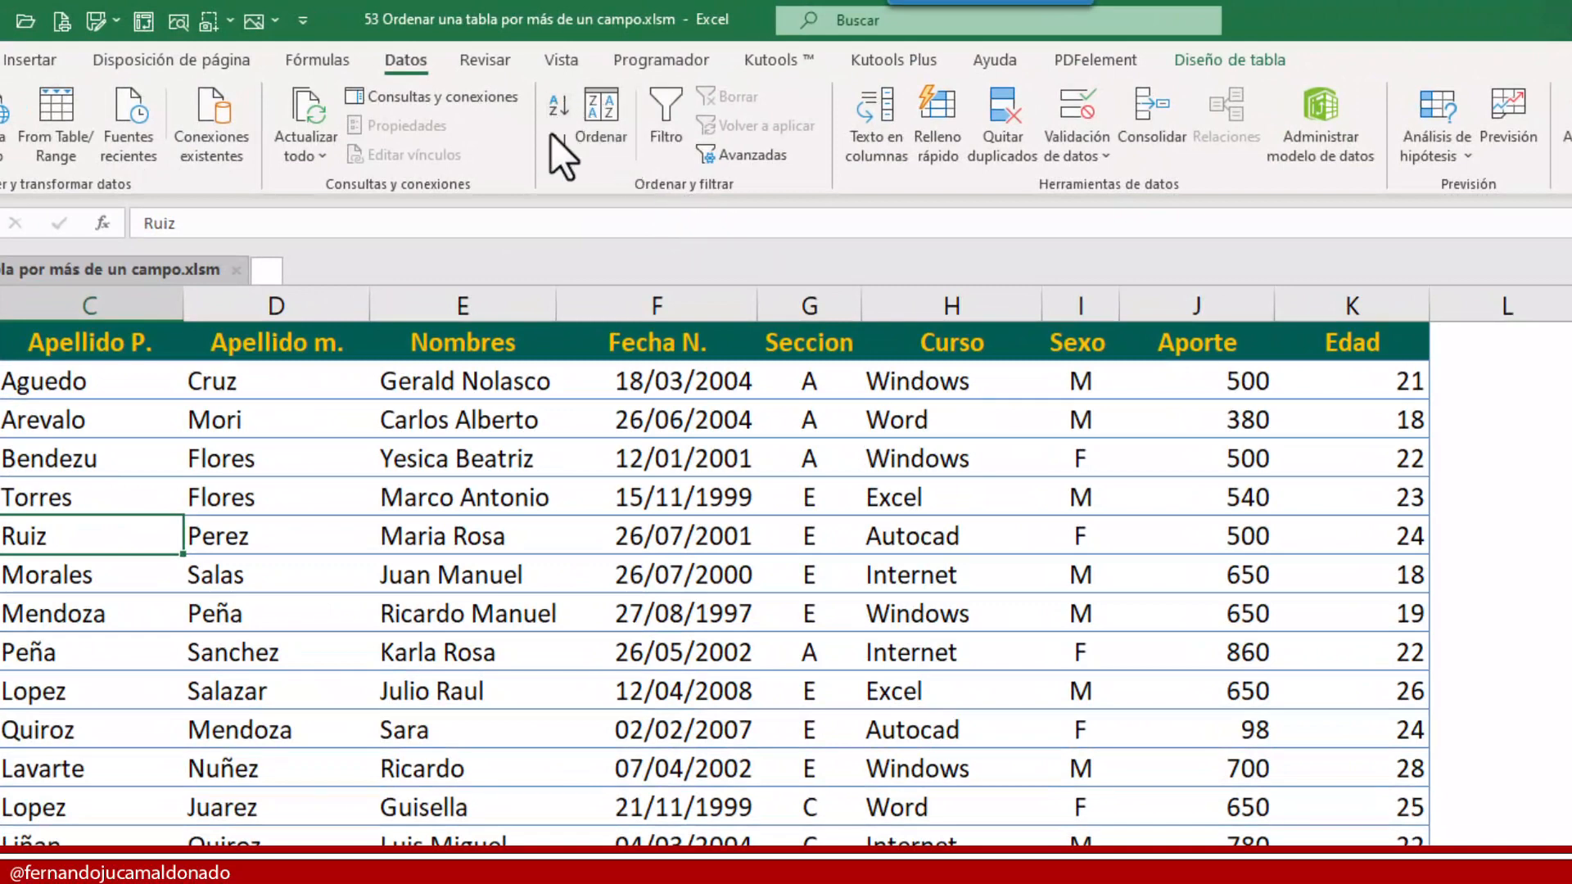
pyautogui.click(595, 131)
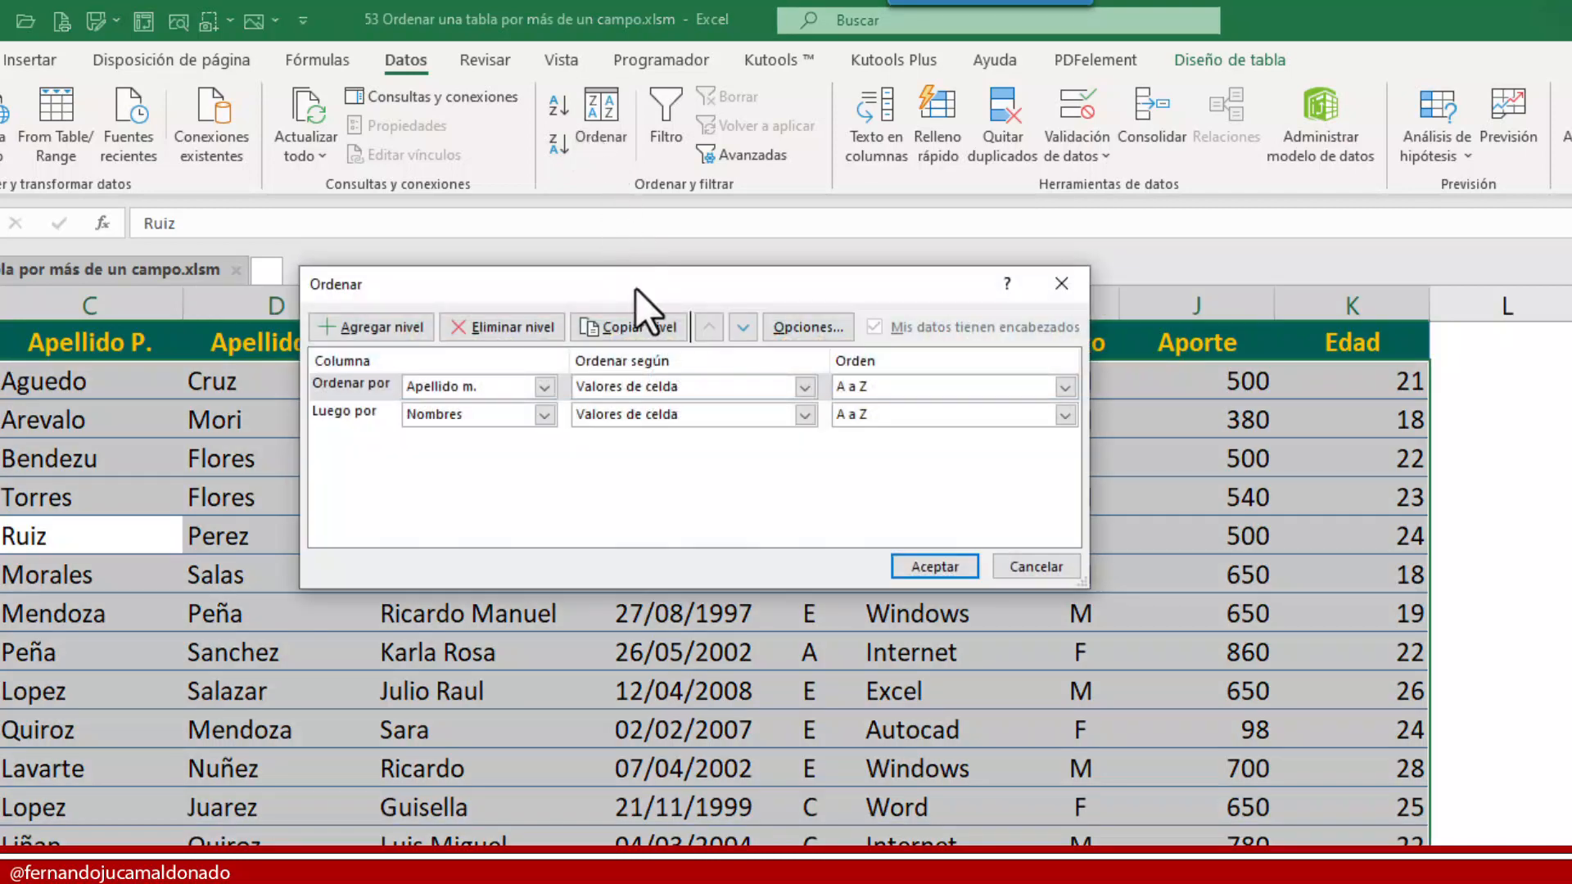
pyautogui.press('Escape')
# Sort the table by the Apellido P. column from A to Z and check the order of the surnames
pyautogui.click(216, 543)
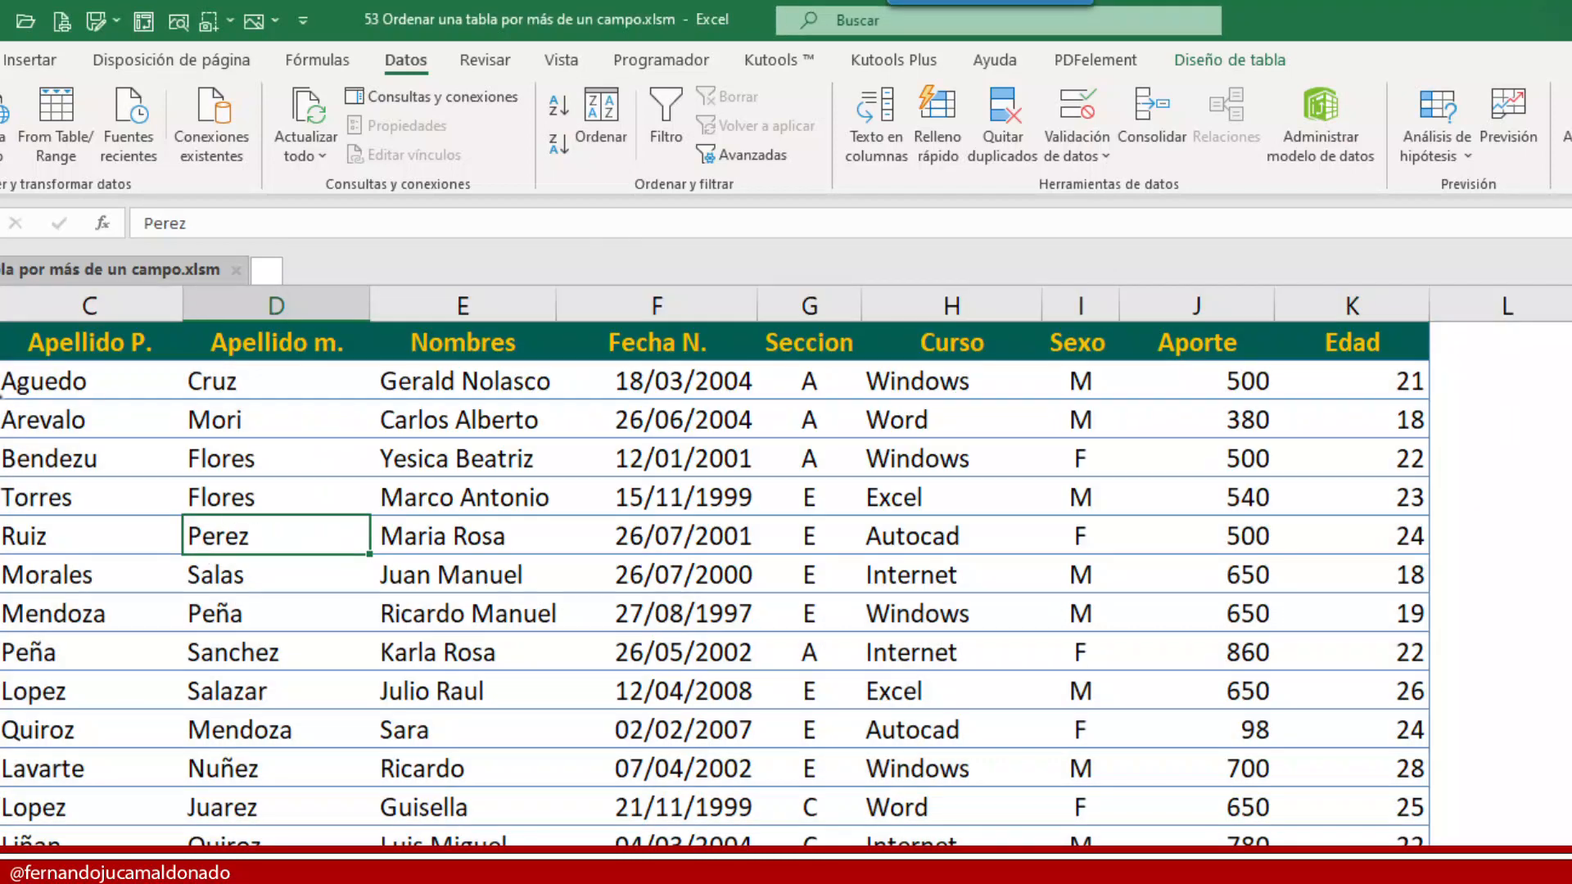
pyautogui.click(67, 497)
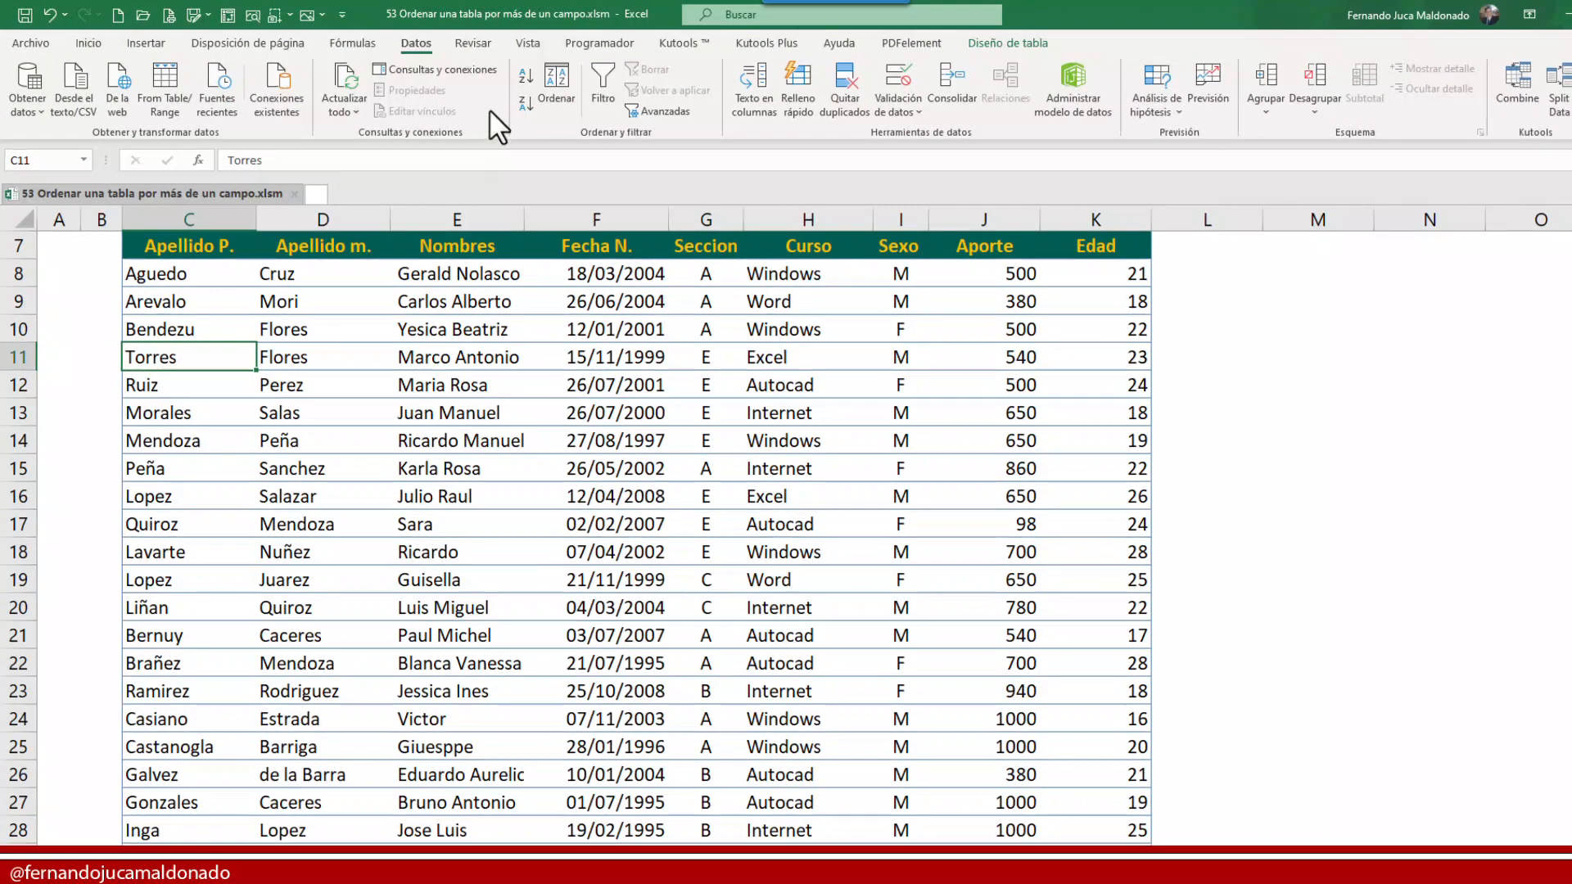
pyautogui.click(522, 77)
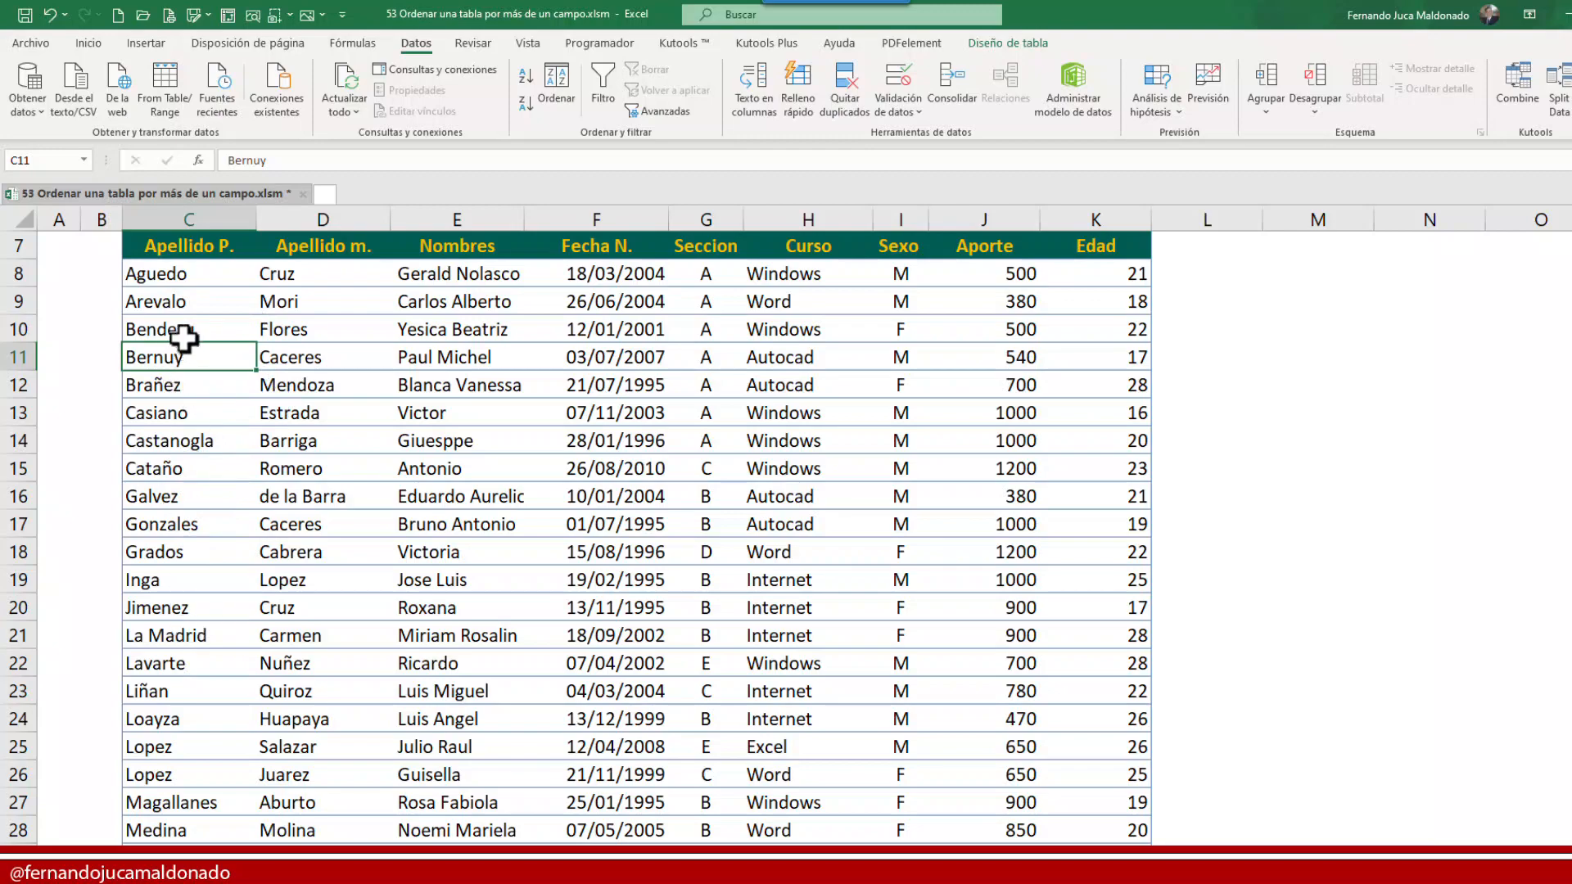
pyautogui.click(155, 277)
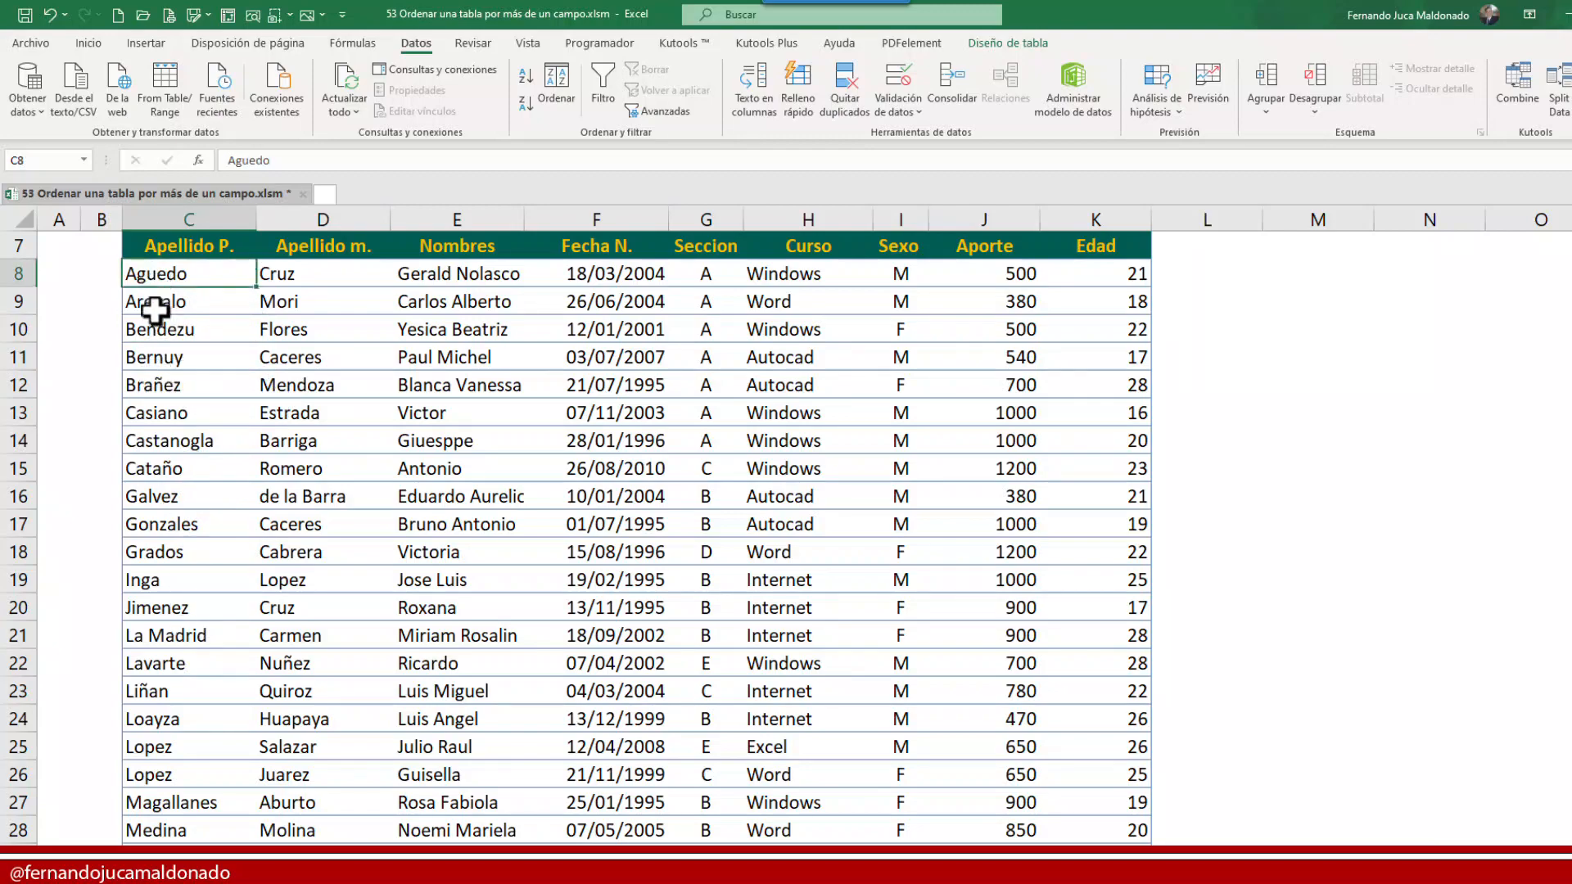
pyautogui.moveTo(156, 311); pyautogui.dragTo(164, 830)
pyautogui.click(225, 387)
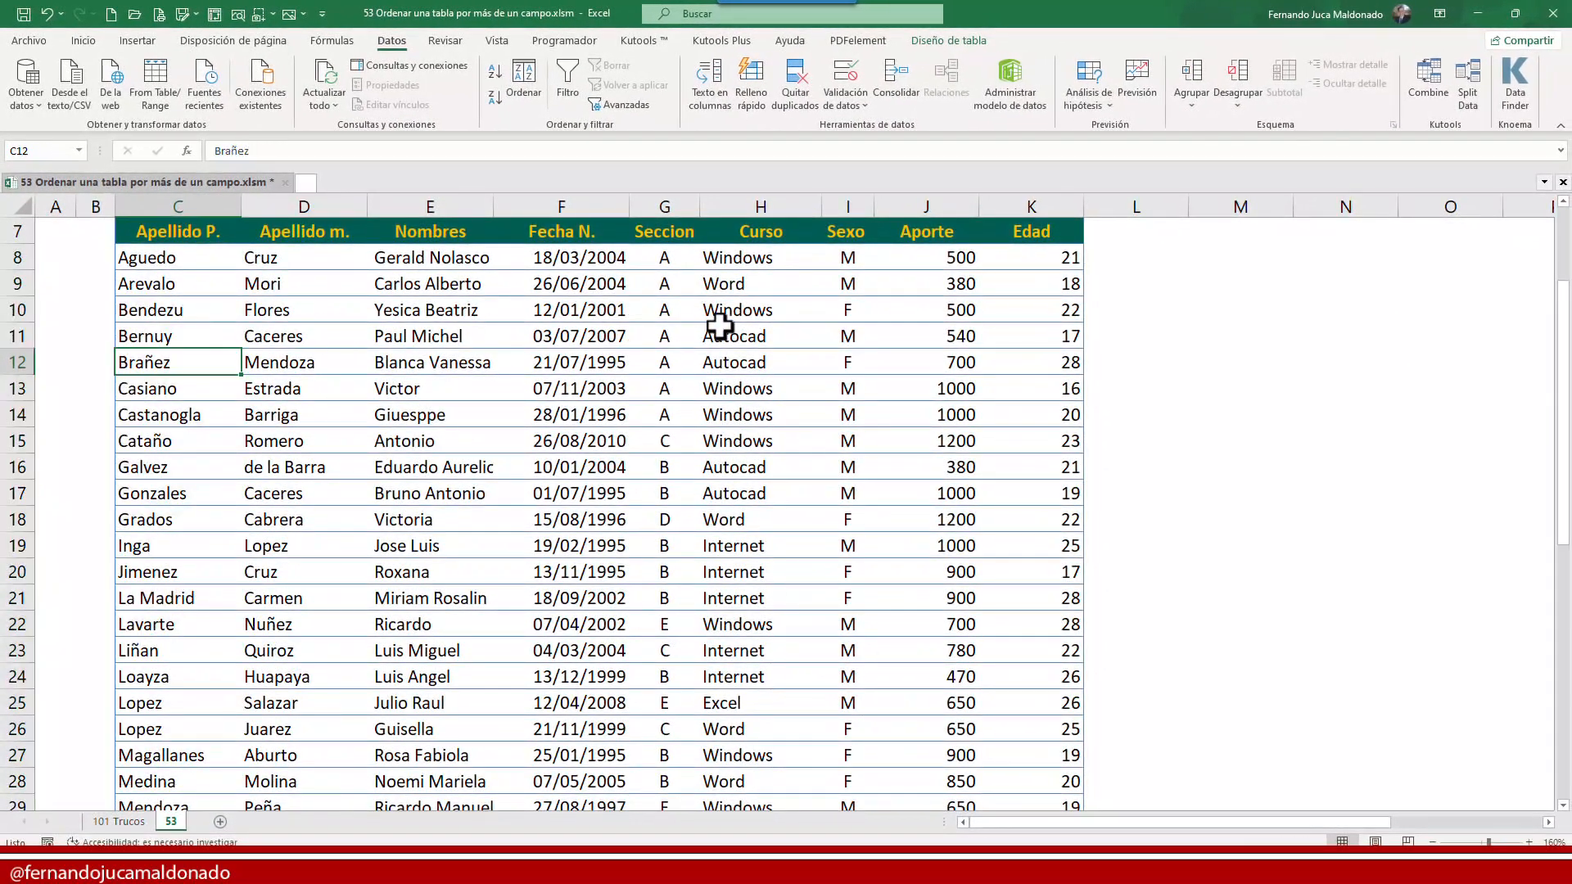
# Sort the table by the Seccion column from Z to A and review the section groups
pyautogui.click(667, 273)
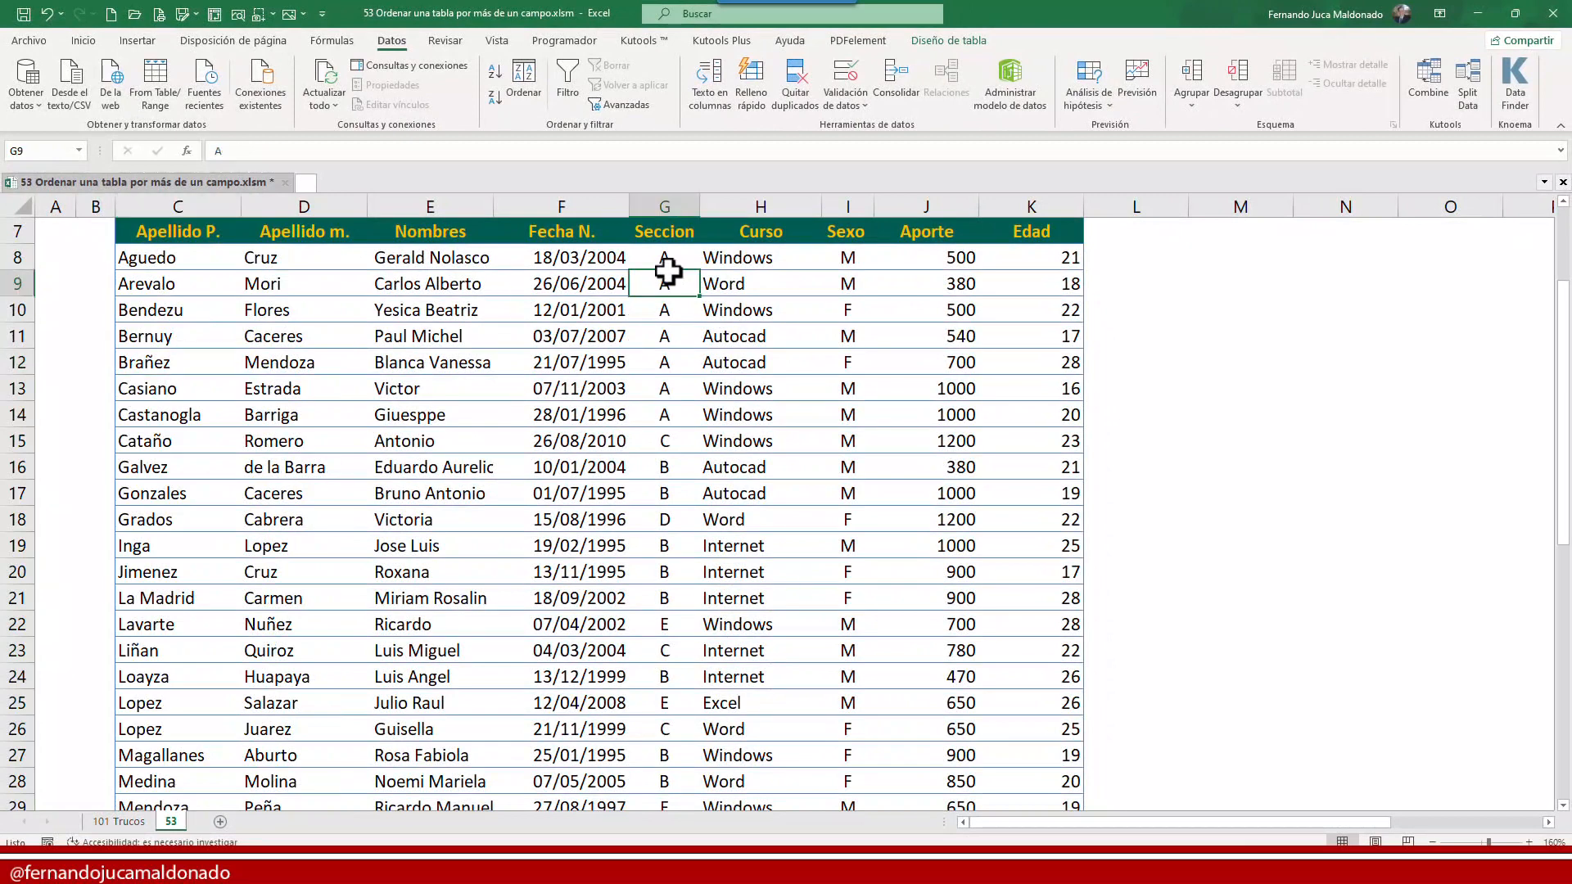
pyautogui.click(494, 96)
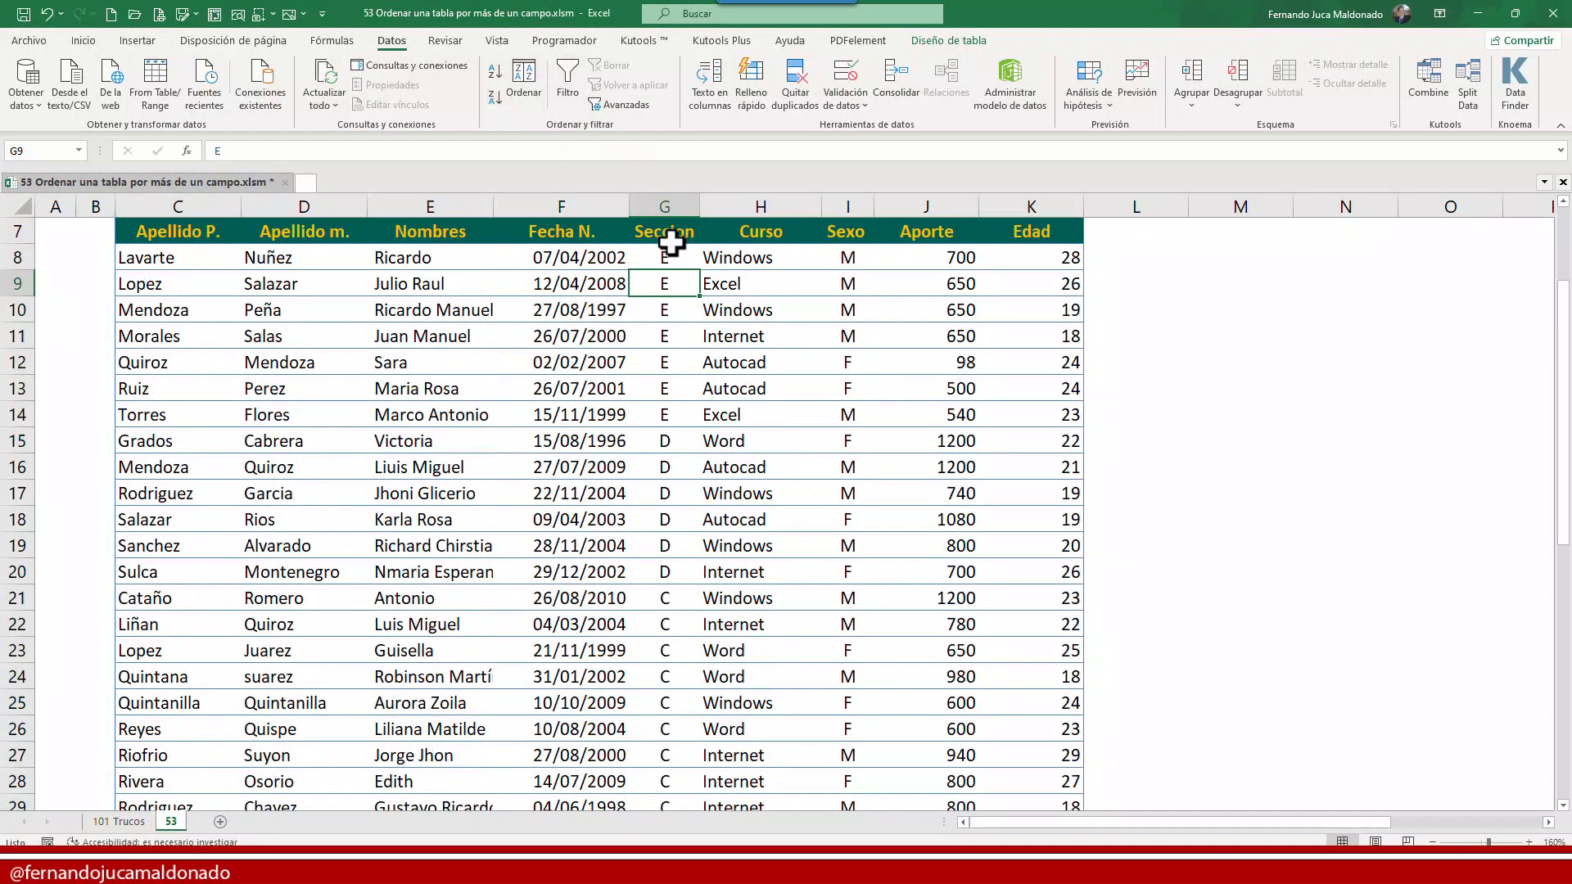
pyautogui.moveTo(665, 252); pyautogui.dragTo(664, 573)
pyautogui.scroll(-6, 676, 663)
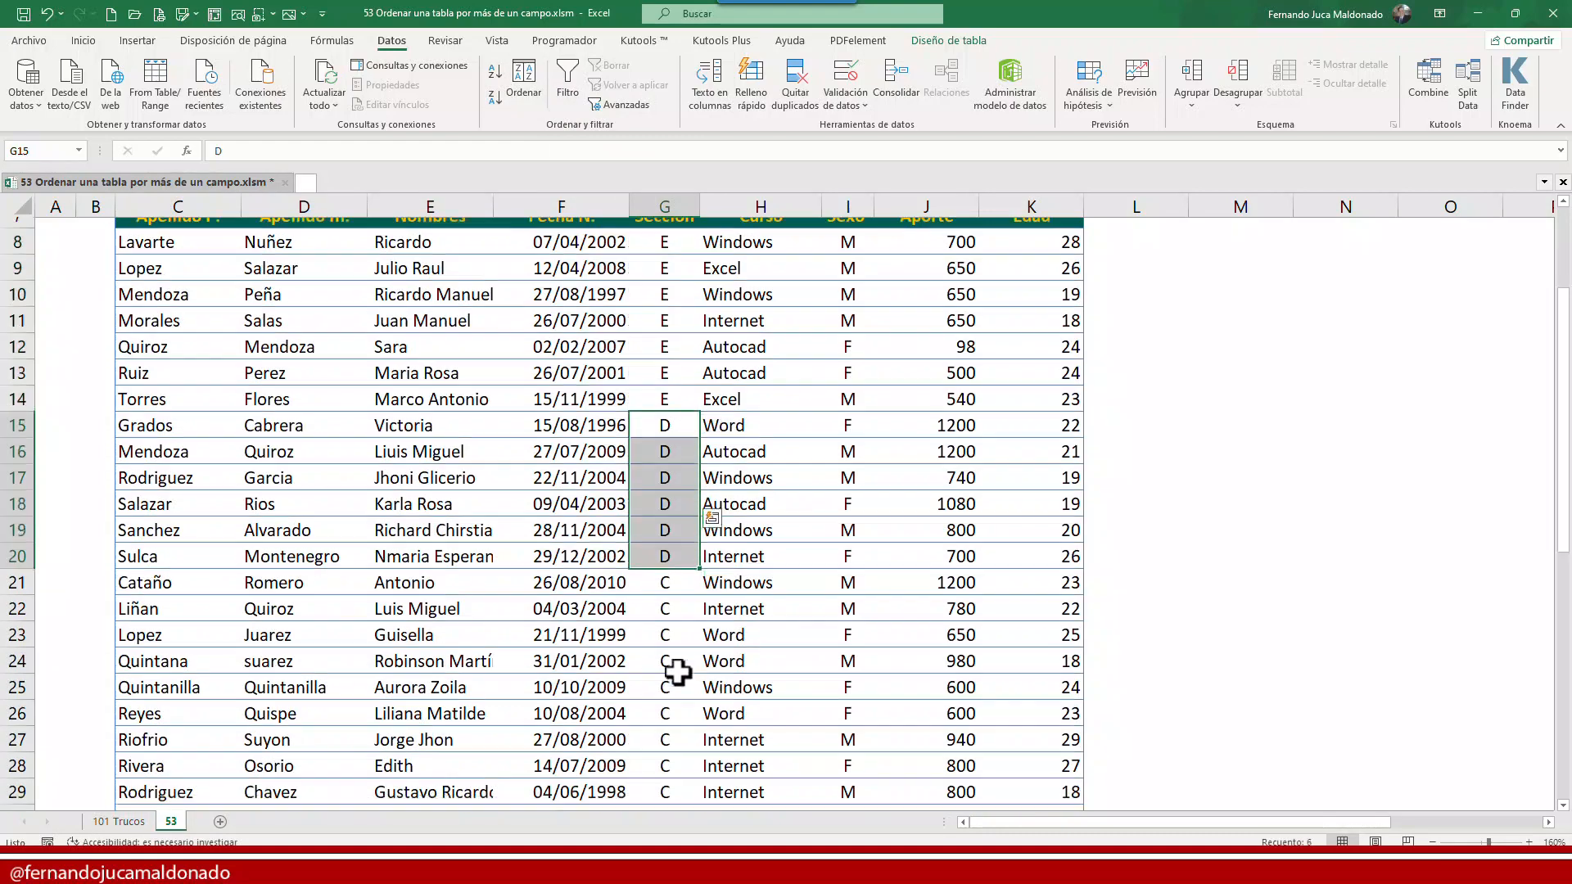
pyautogui.scroll(8, 675, 656)
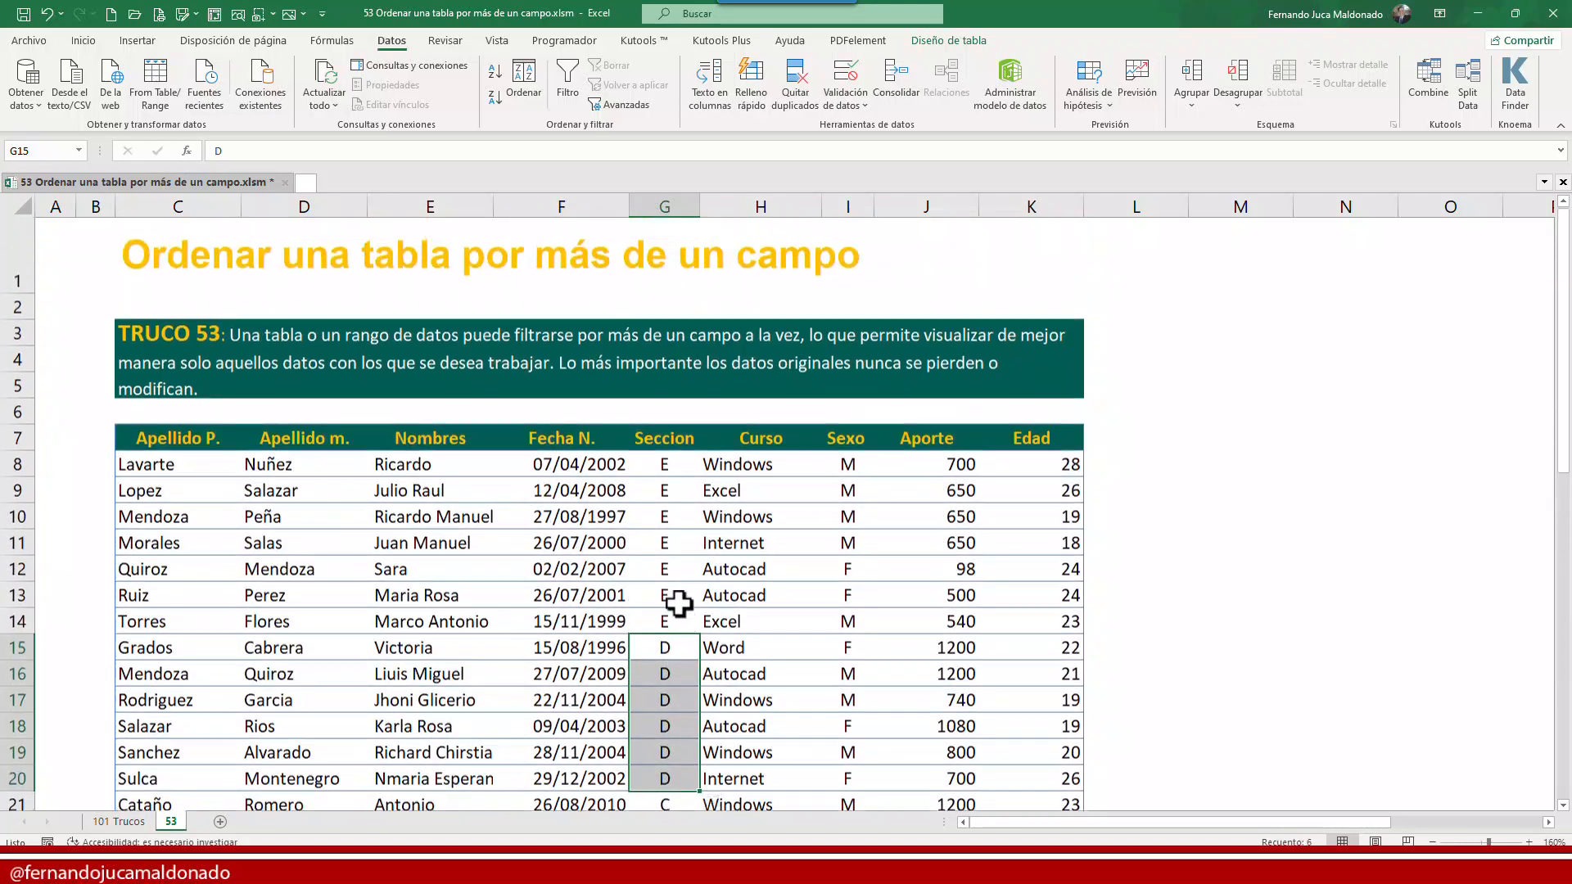
# Sort the table by the Edad column from smallest to largest and look through the rows
pyautogui.scroll(-2, 655, 491)
pyautogui.click(1024, 259)
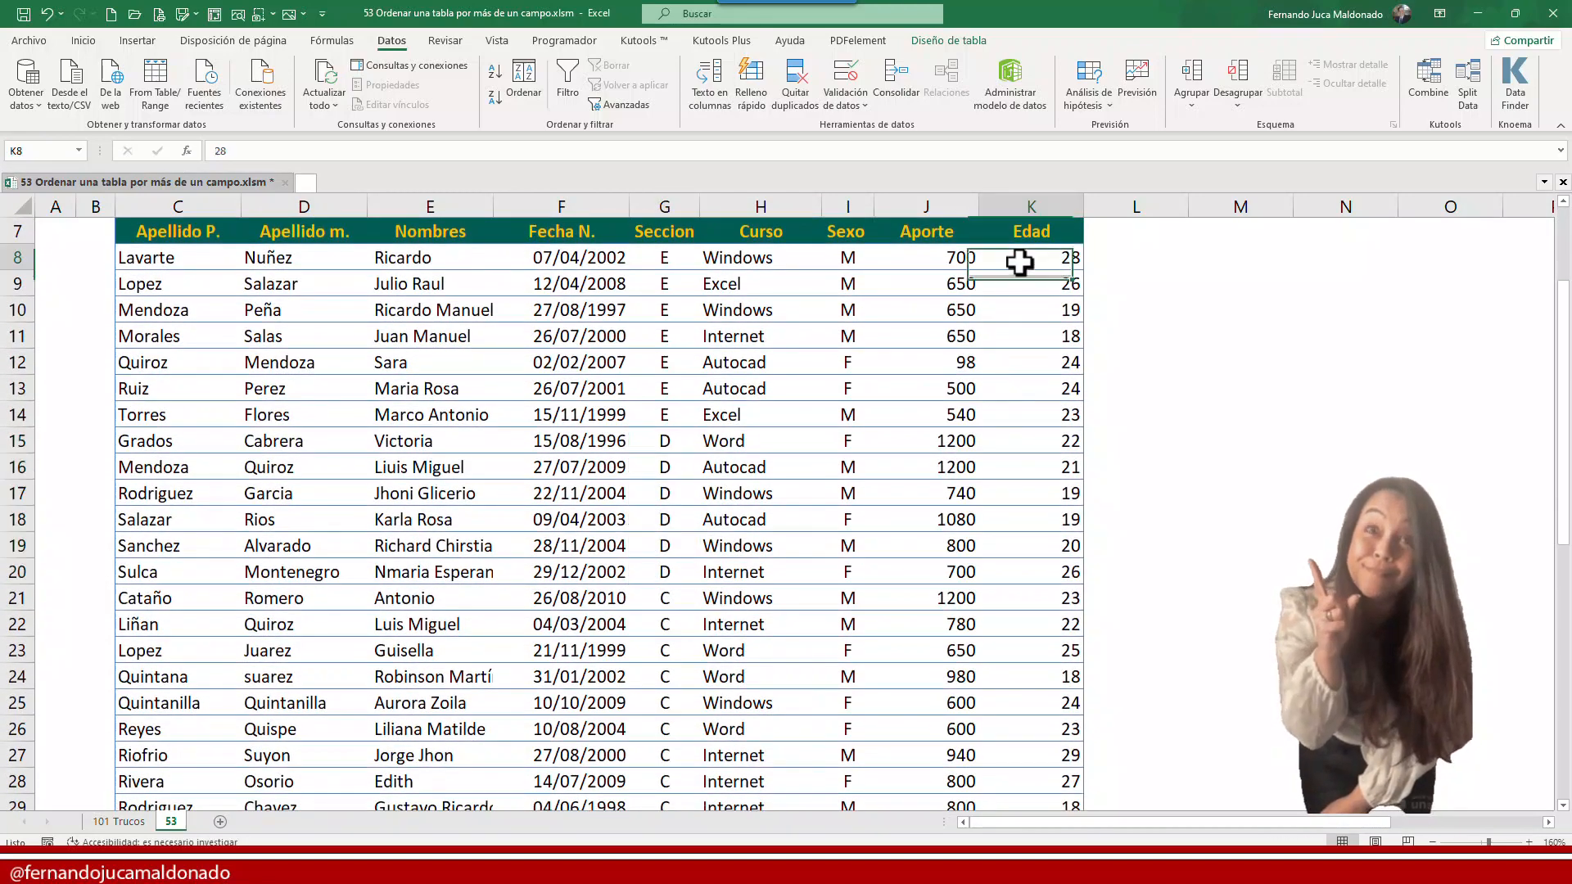
pyautogui.click(495, 69)
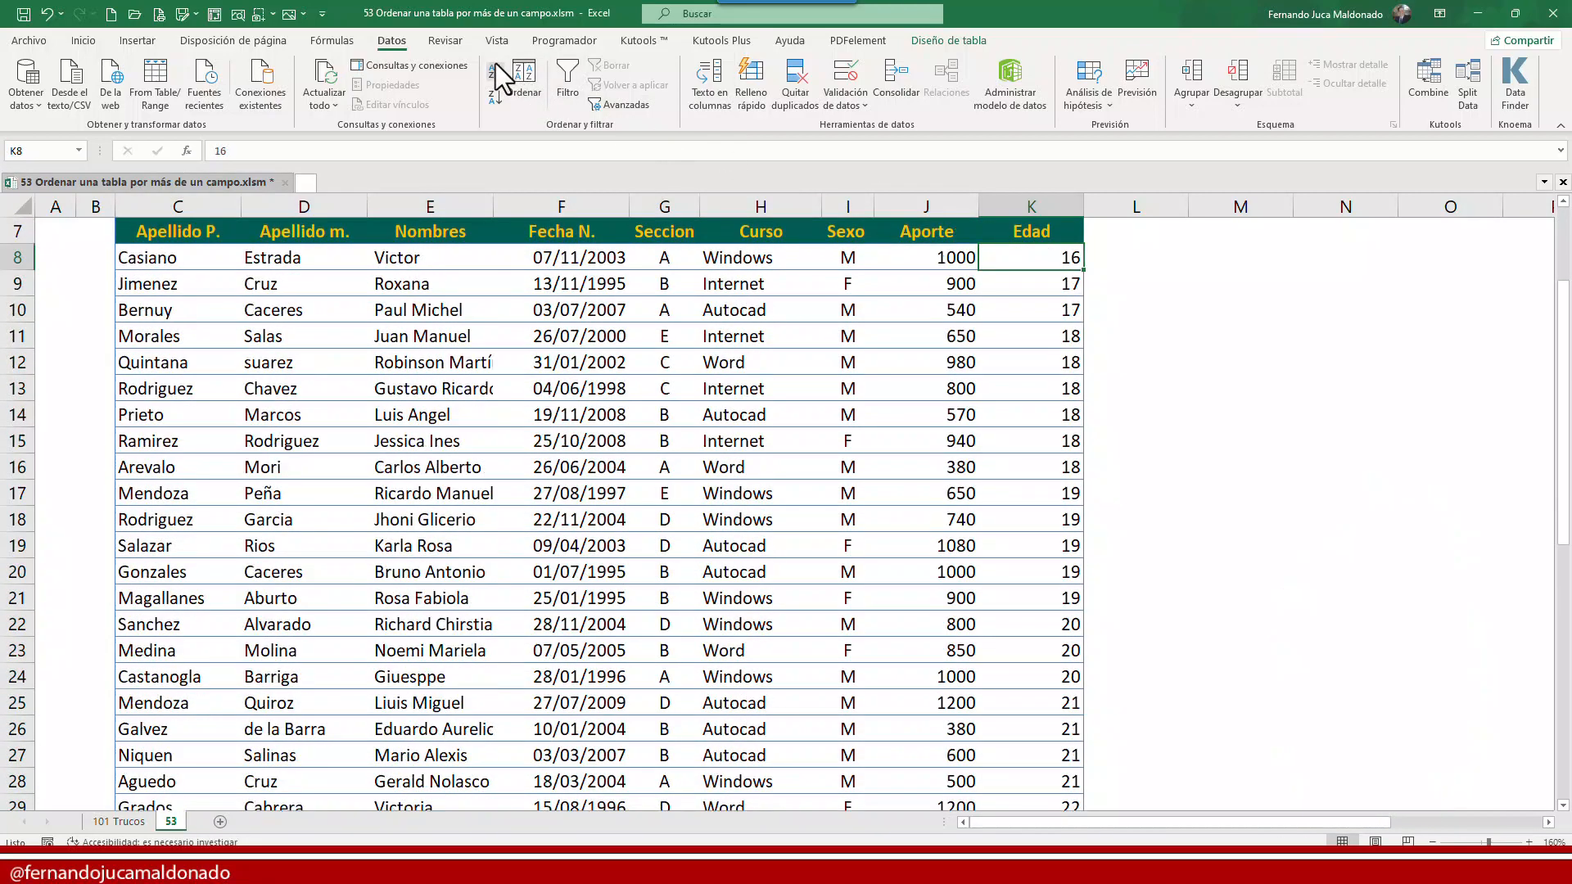
pyautogui.scroll(-5, 809, 352)
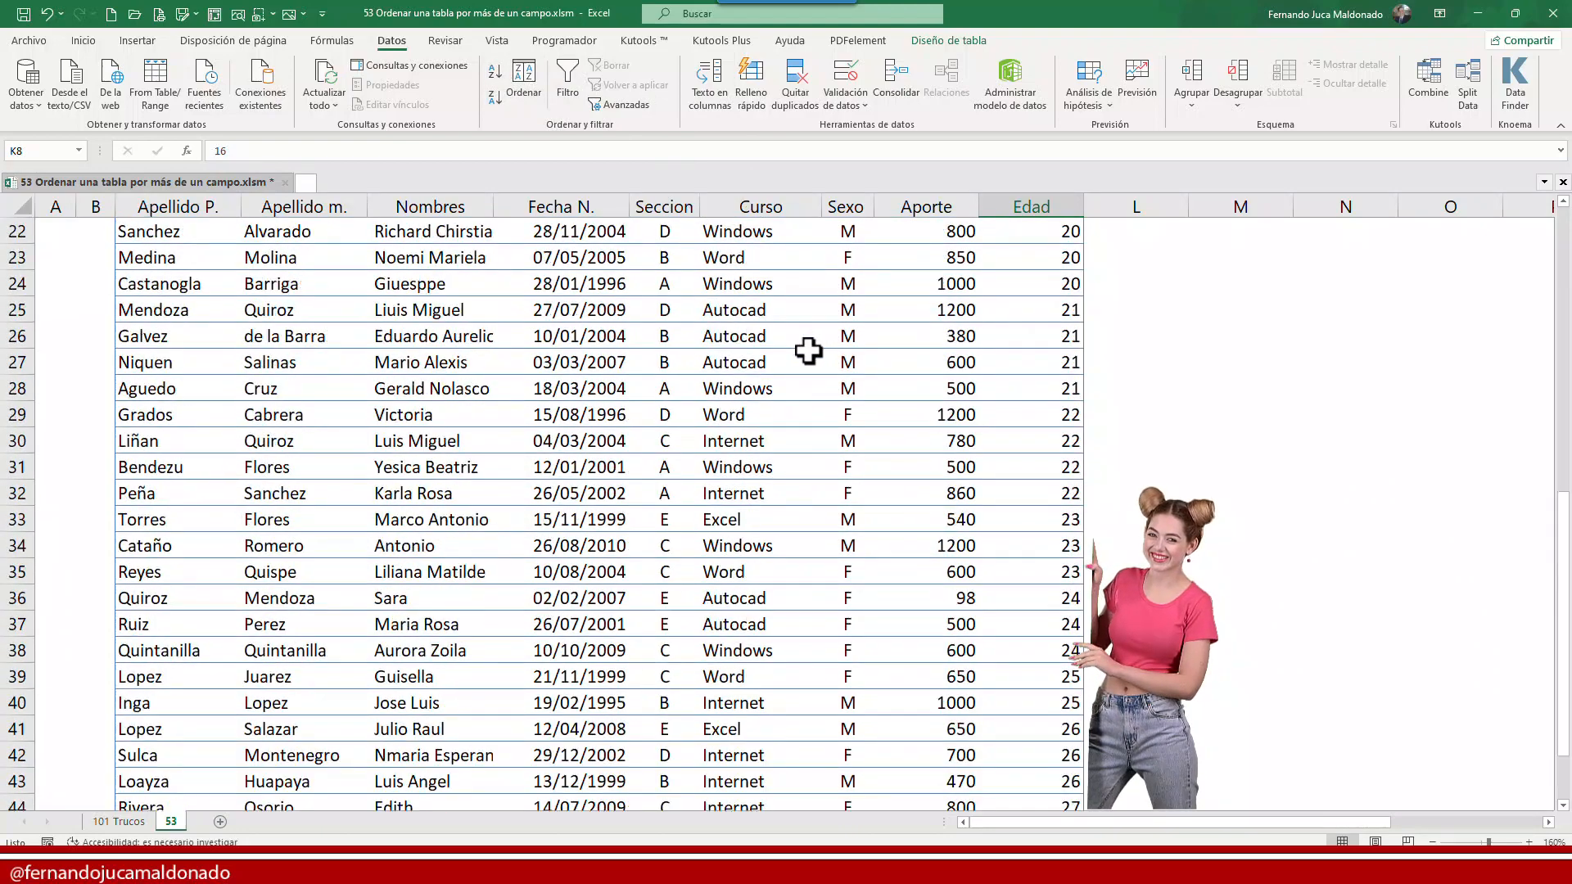
pyautogui.scroll(4, 810, 352)
# Sort the table by the Edad column from largest to smallest and check the first rows
pyautogui.scroll(3, 809, 353)
pyautogui.click(496, 100)
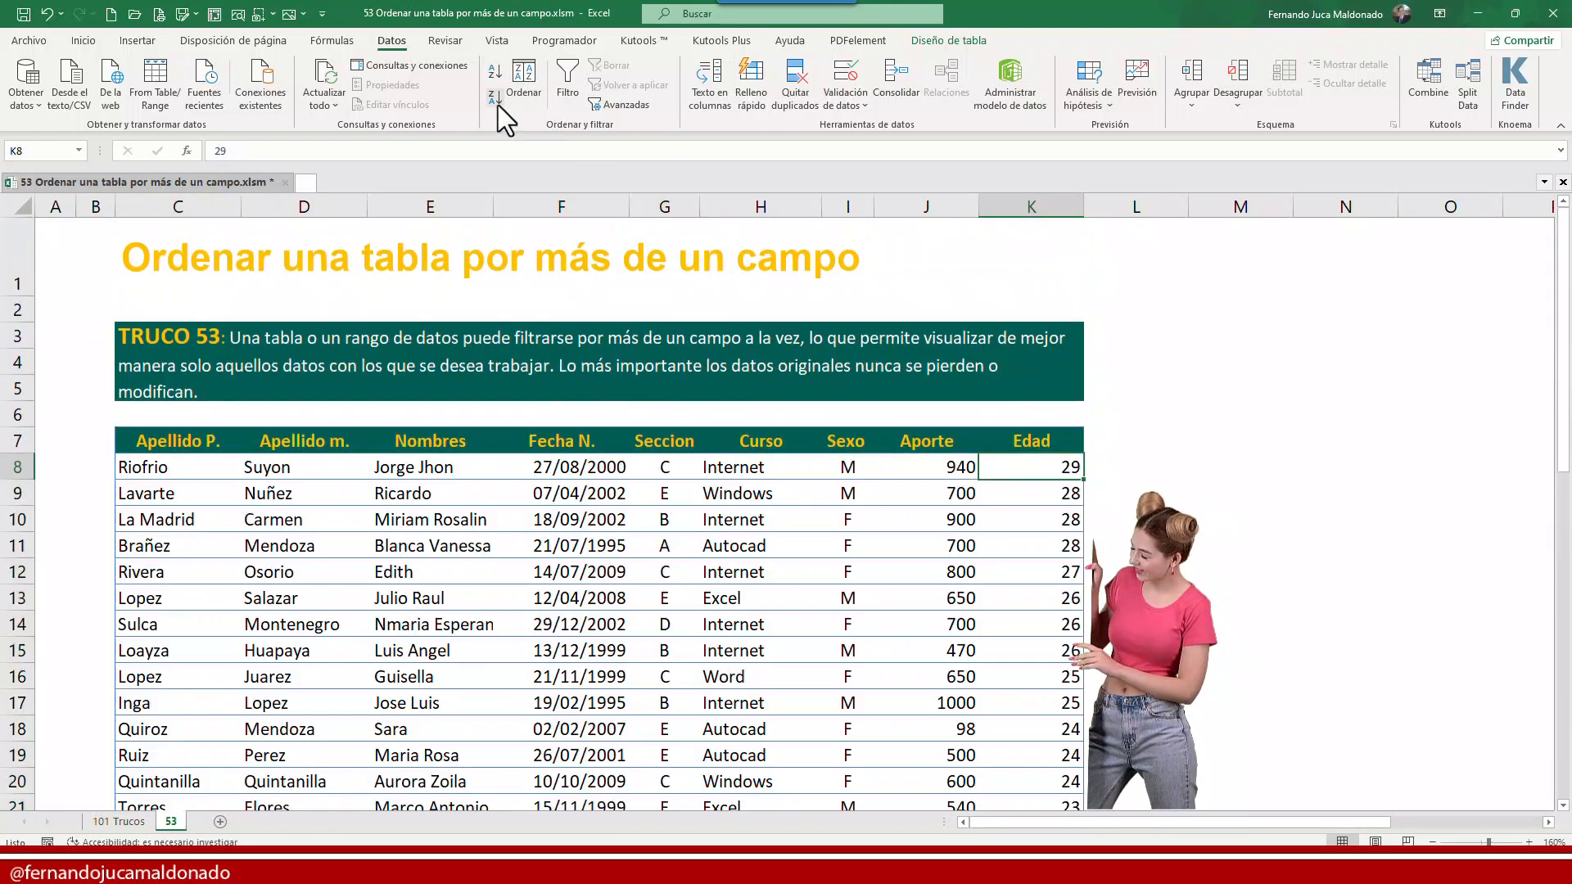
pyautogui.scroll(-2, 606, 370)
pyautogui.click(232, 329)
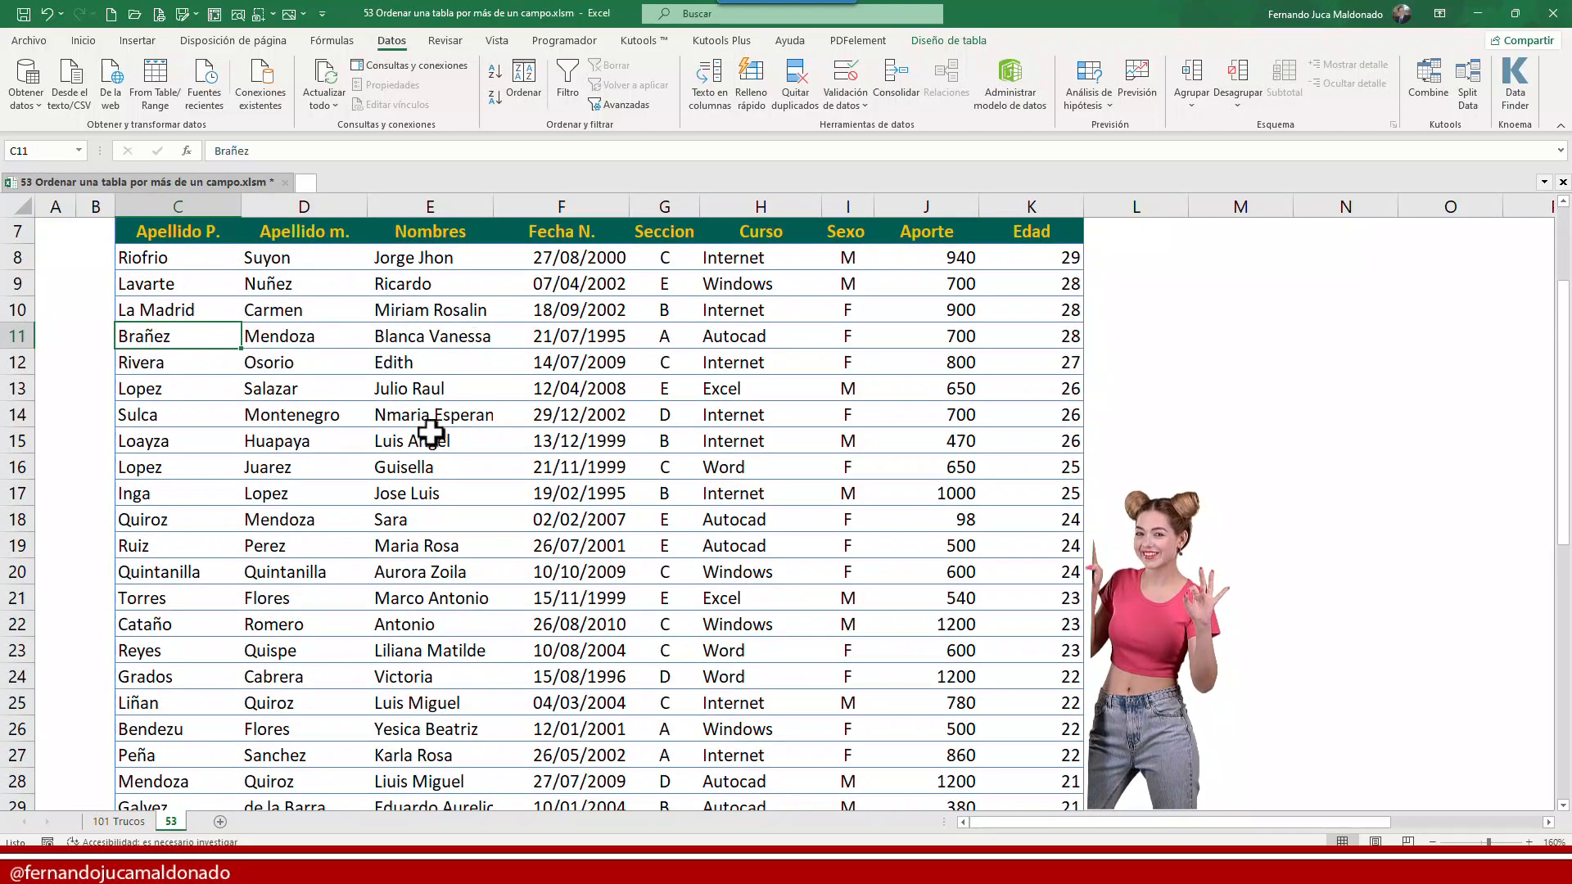
pyautogui.click(1061, 288)
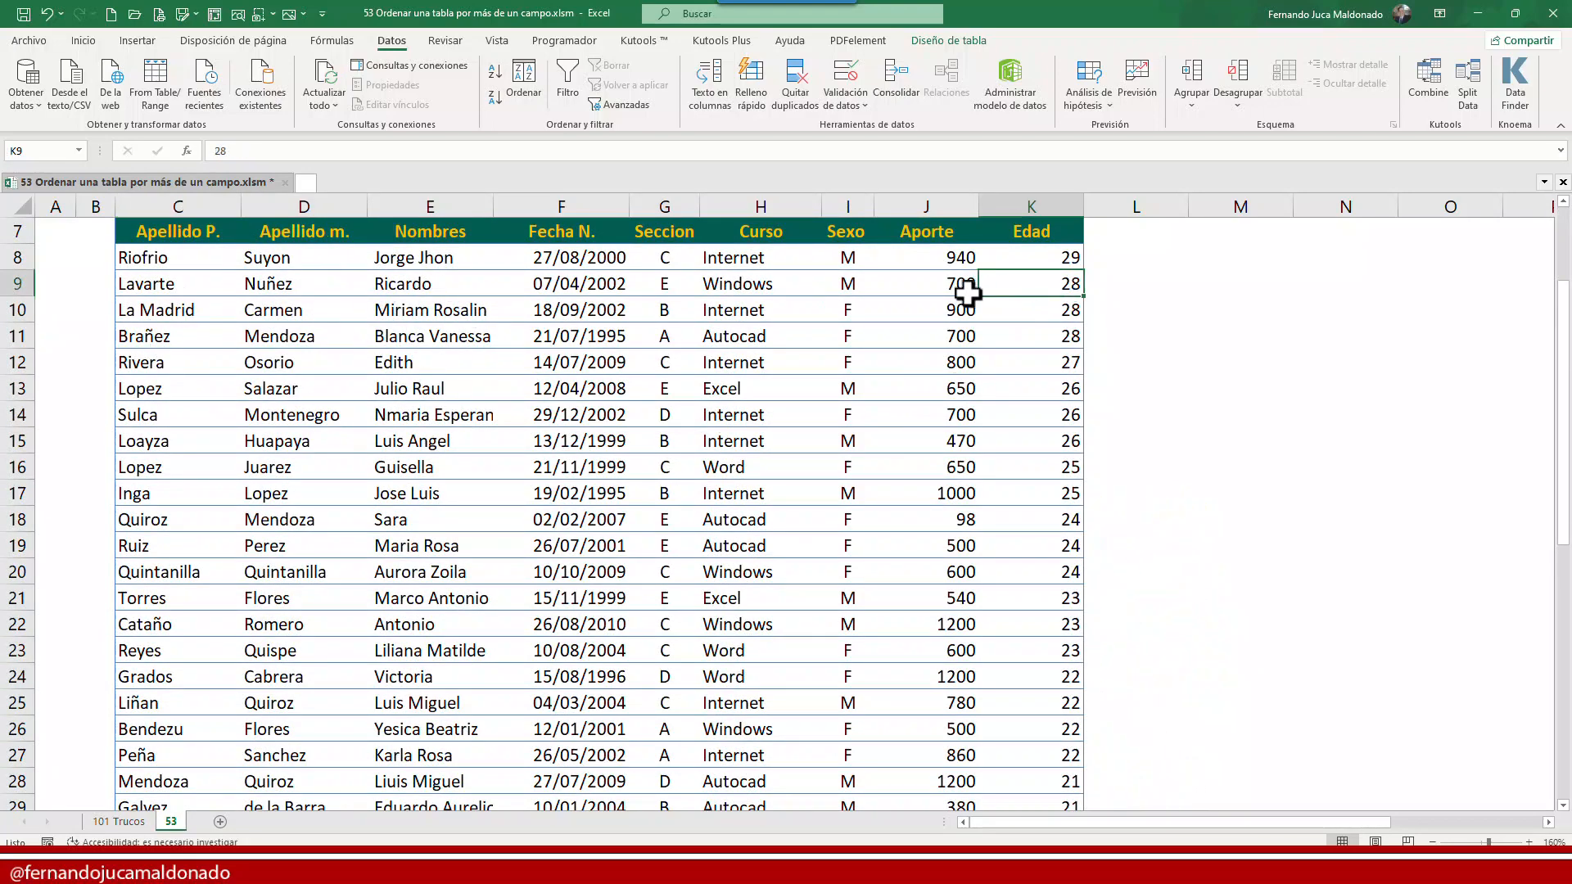
# Sort the table by the Fecha N. column in both directions, finishing with oldest to newest, and review the dates through the last row
pyautogui.click(569, 278)
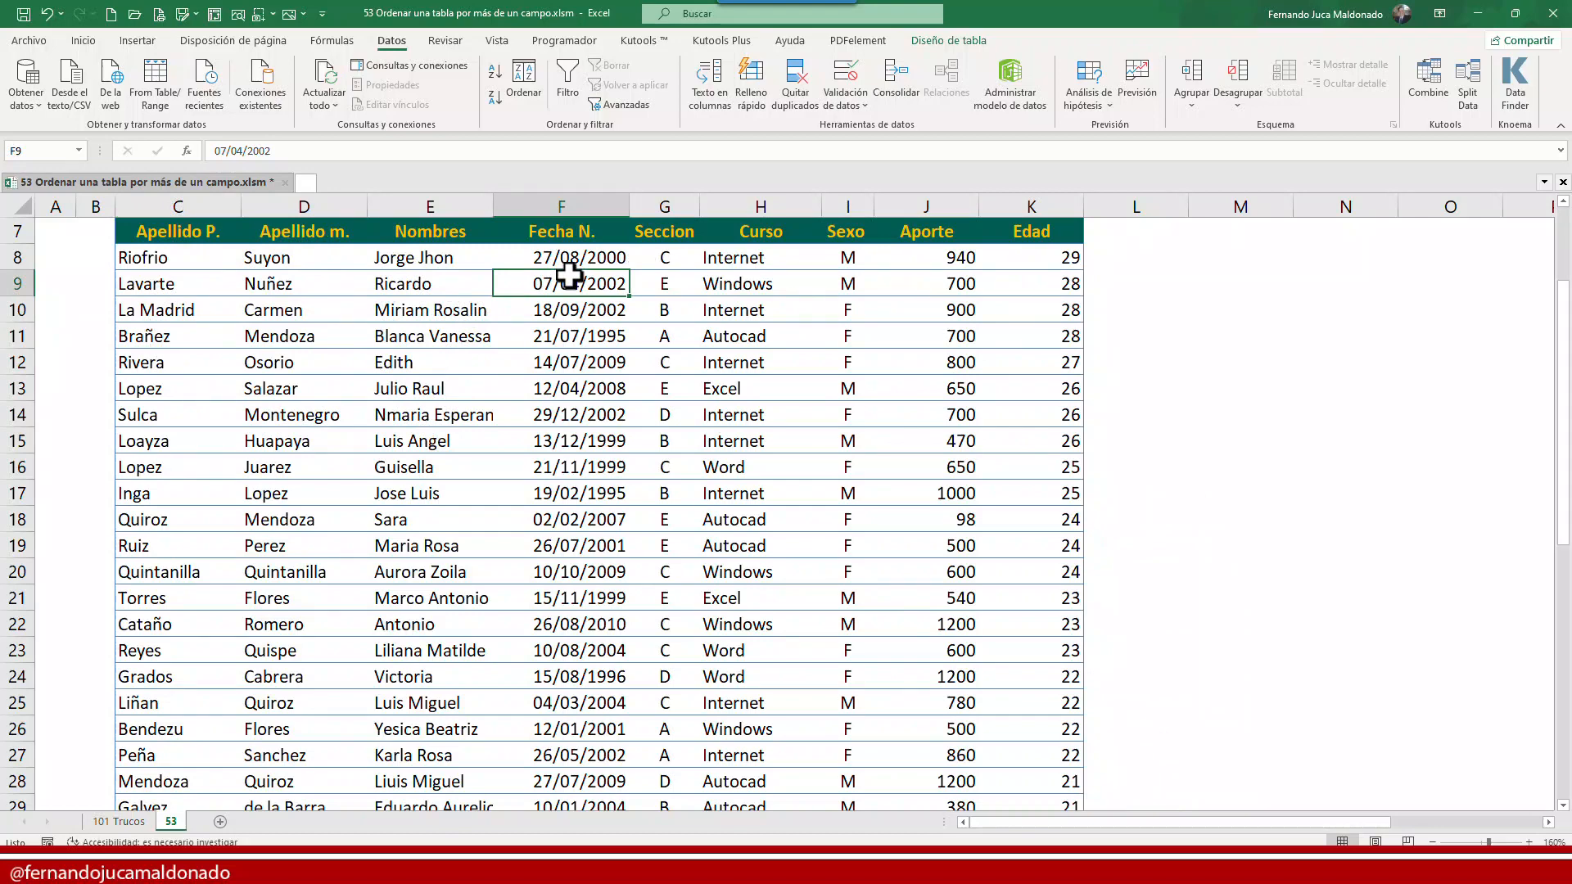
pyautogui.click(494, 72)
pyautogui.click(495, 97)
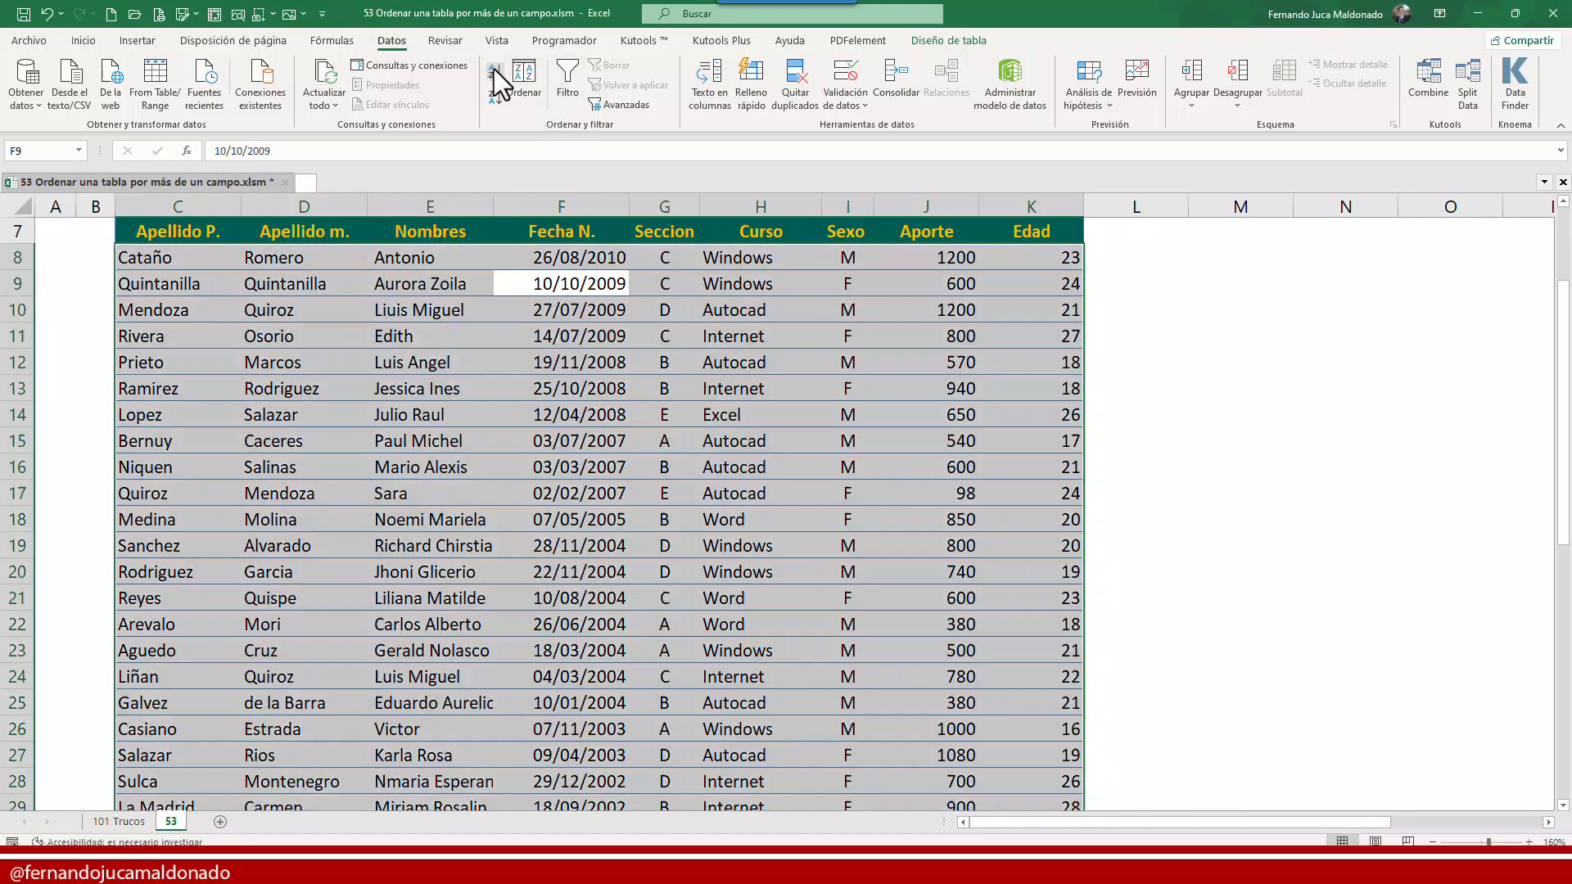
pyautogui.click(495, 74)
pyautogui.click(549, 255)
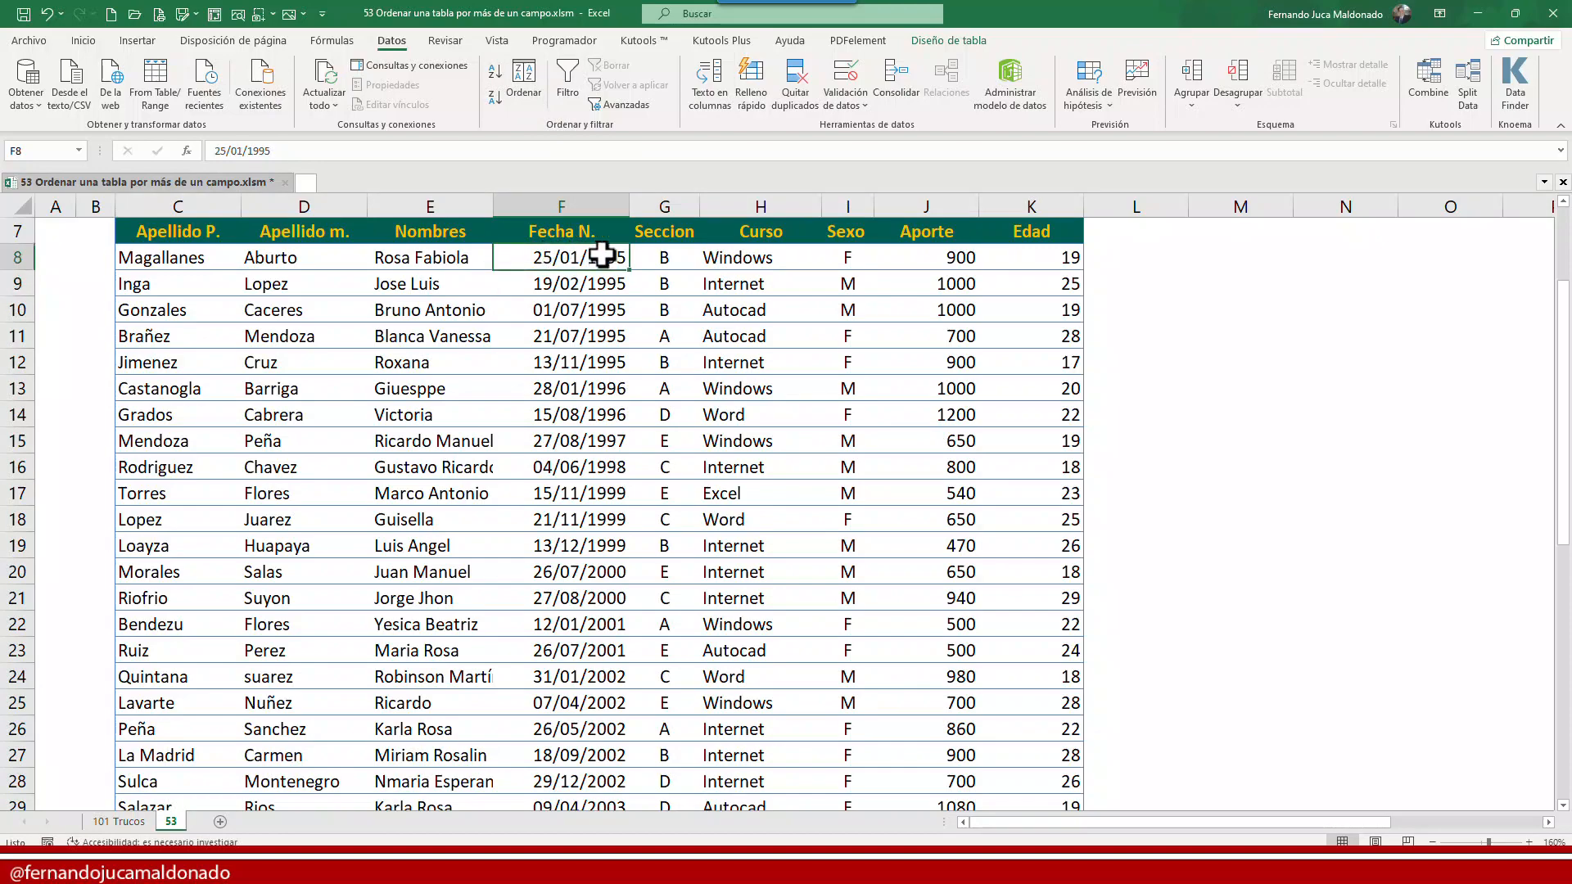
pyautogui.scroll(-7, 610, 328)
pyautogui.scroll(-3, 601, 390)
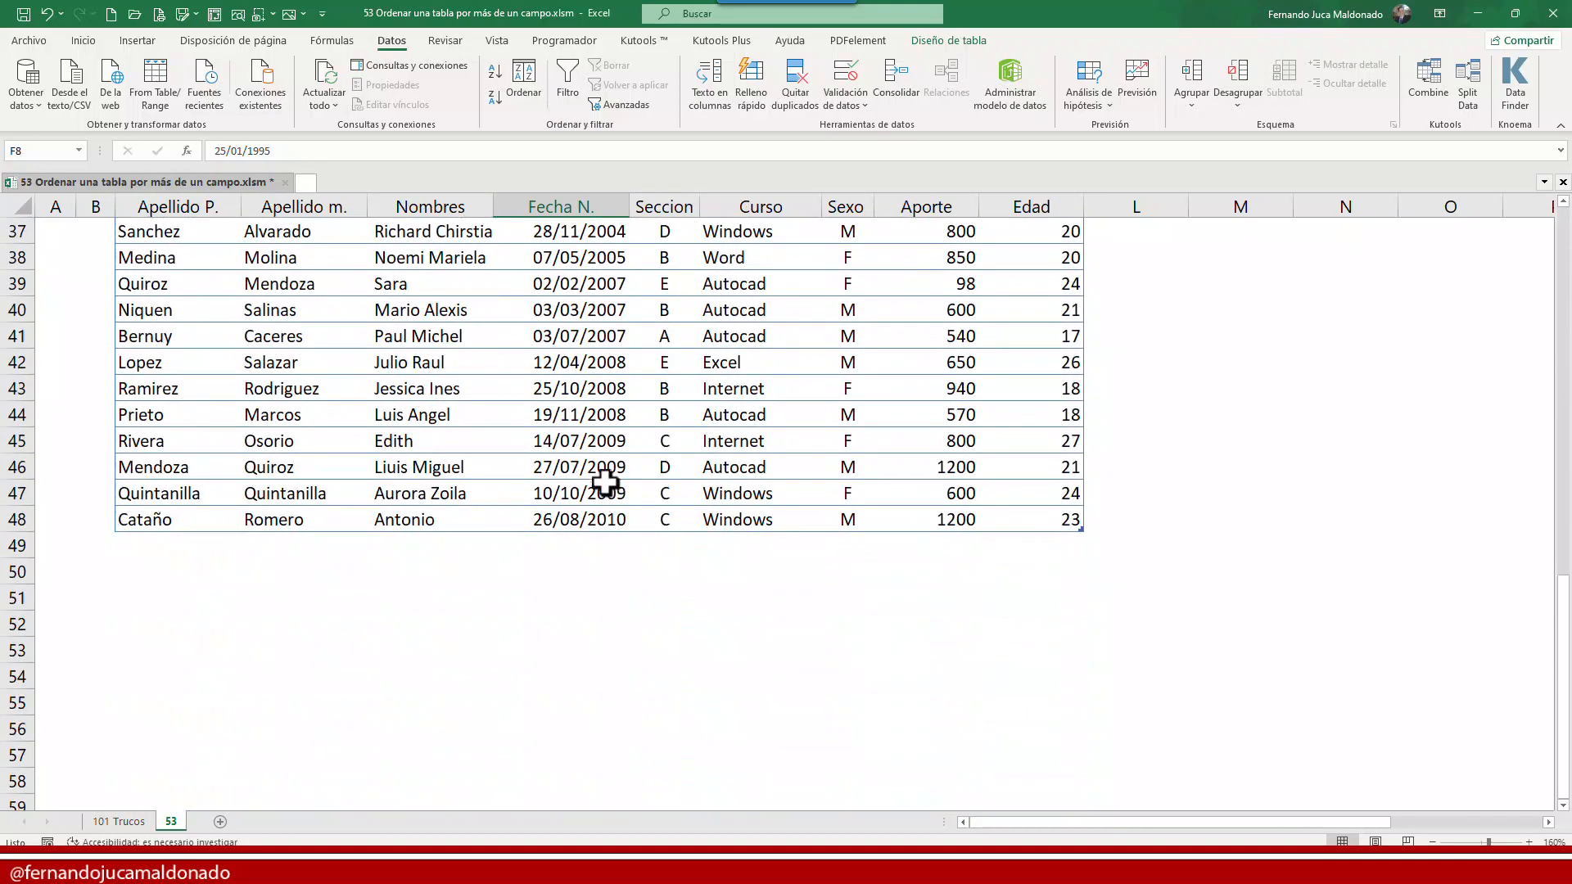
pyautogui.scroll(10, 601, 491)
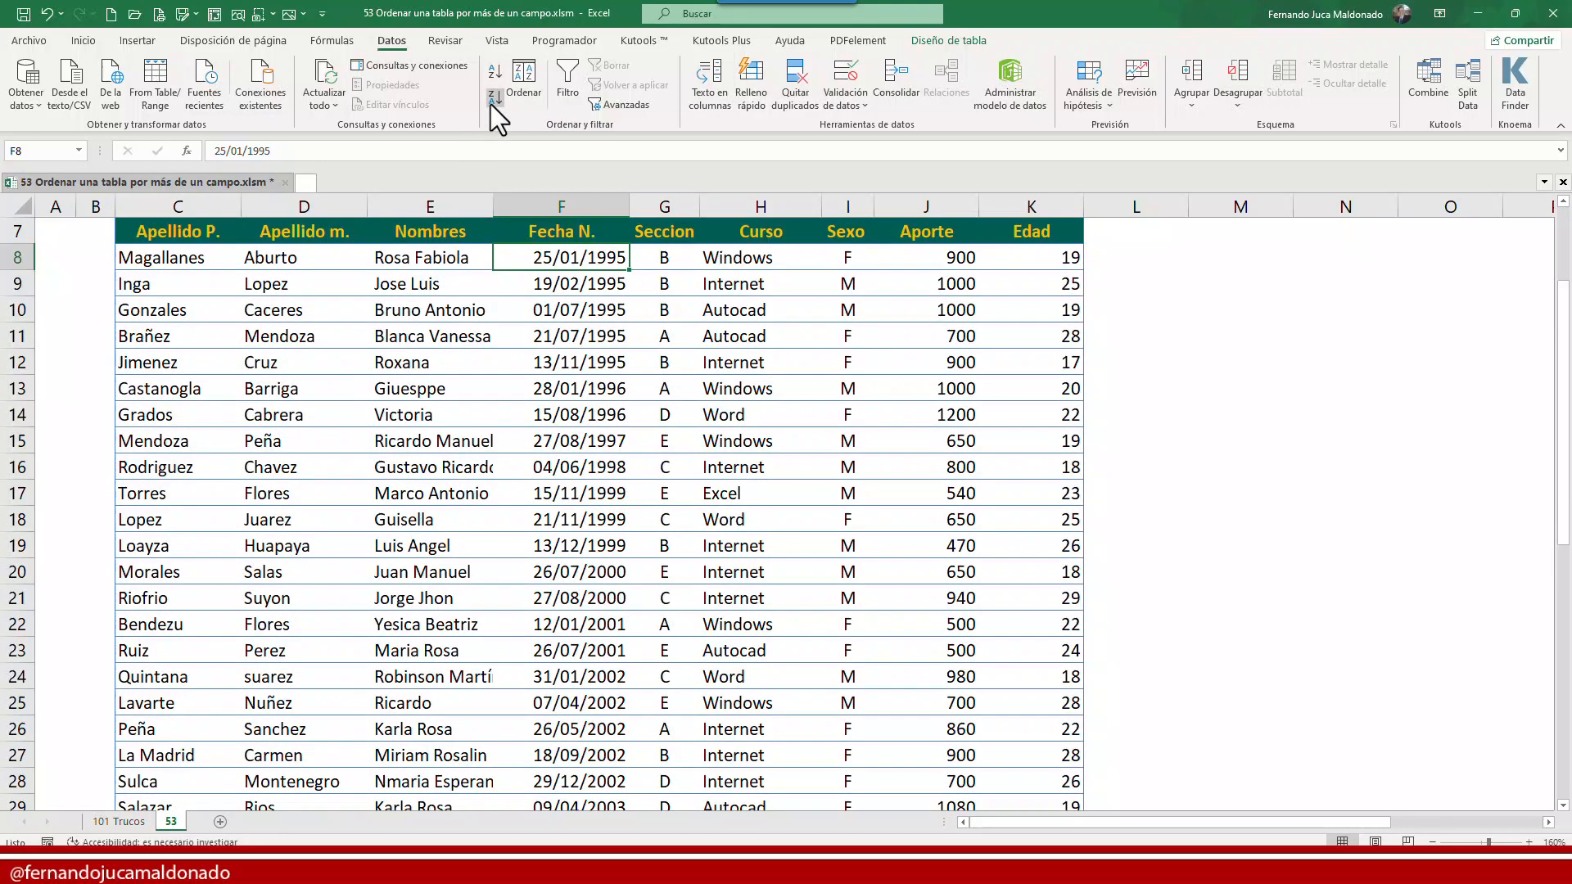
# Sort the table by the Fecha N. column from newest to oldest and review the dates
pyautogui.click(494, 98)
pyautogui.scroll(-7, 598, 395)
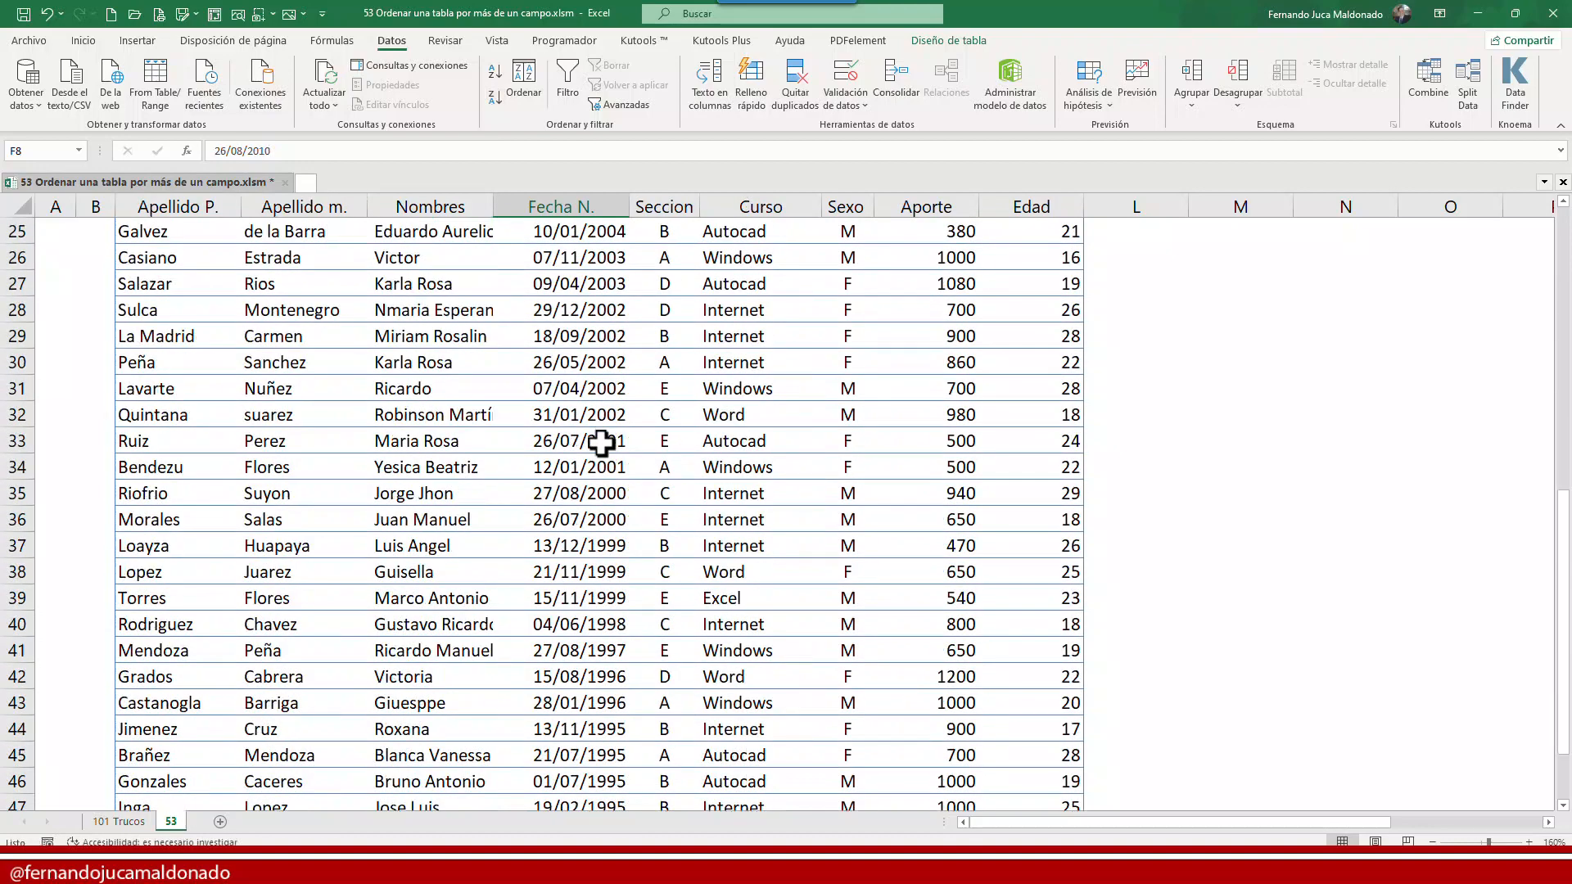
pyautogui.scroll(7, 593, 409)
pyautogui.scroll(2, 591, 427)
pyautogui.scroll(-2, 579, 428)
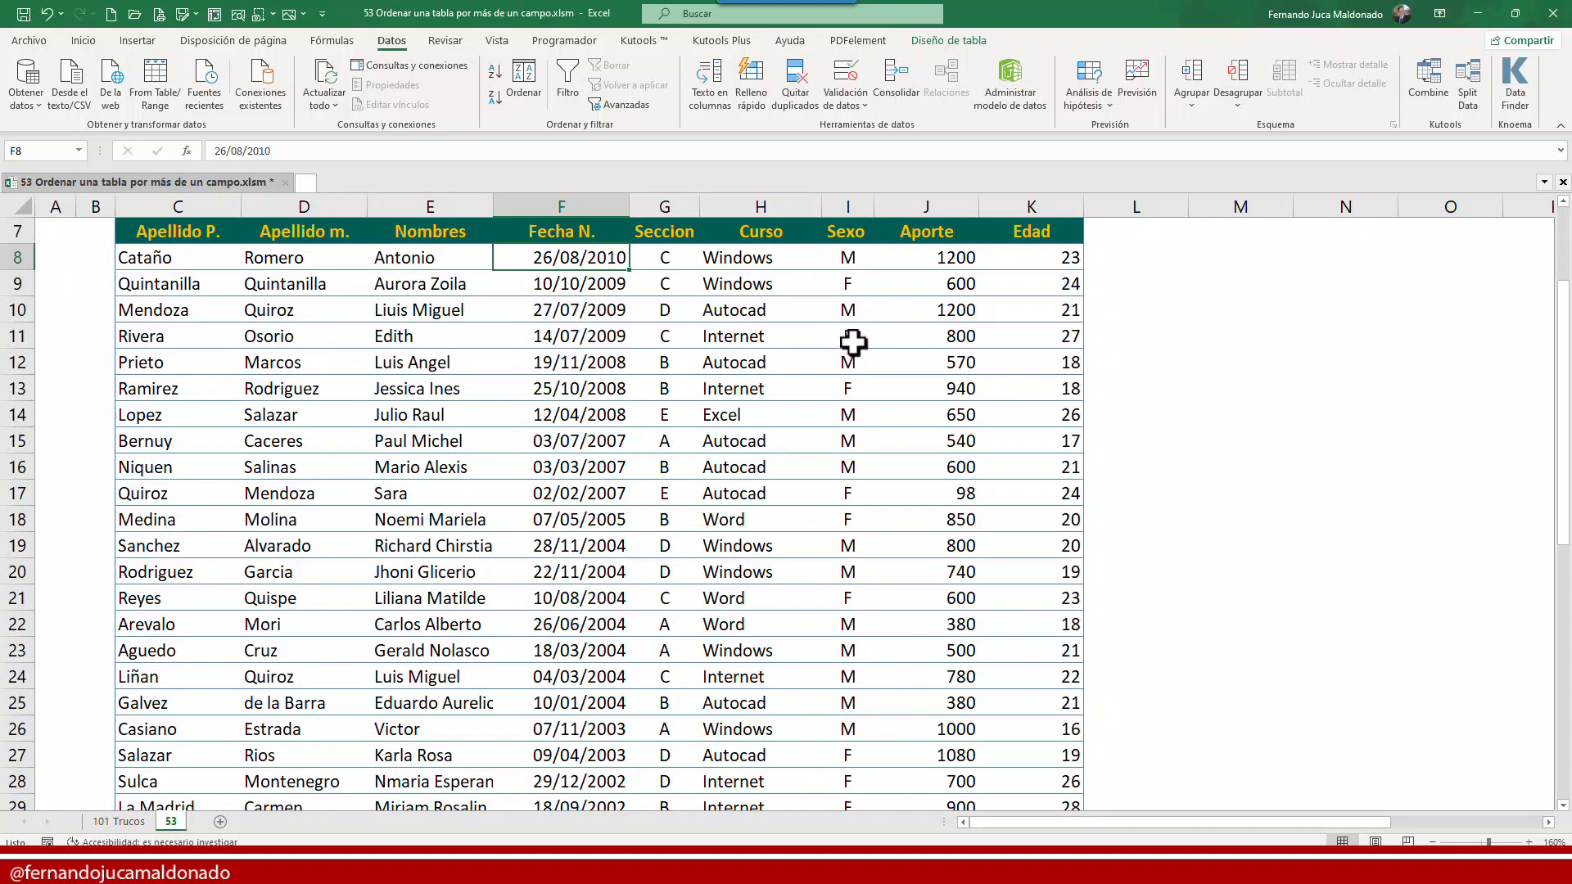
# Open the custom sort settings for the table and delete the existing Fecha N. level
pyautogui.click(525, 92)
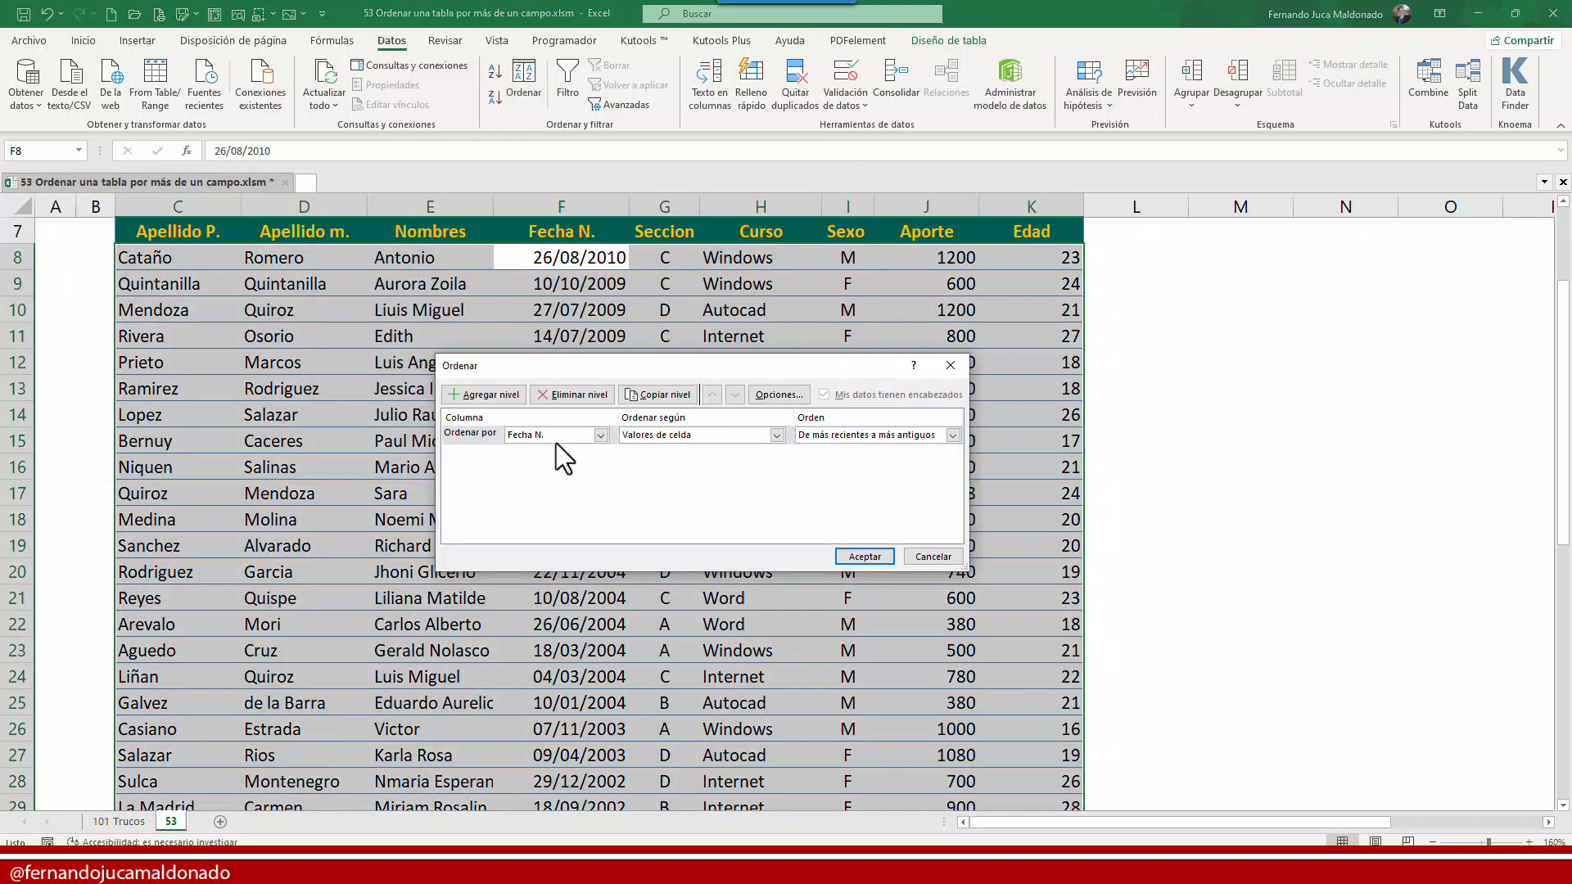
pyautogui.click(580, 398)
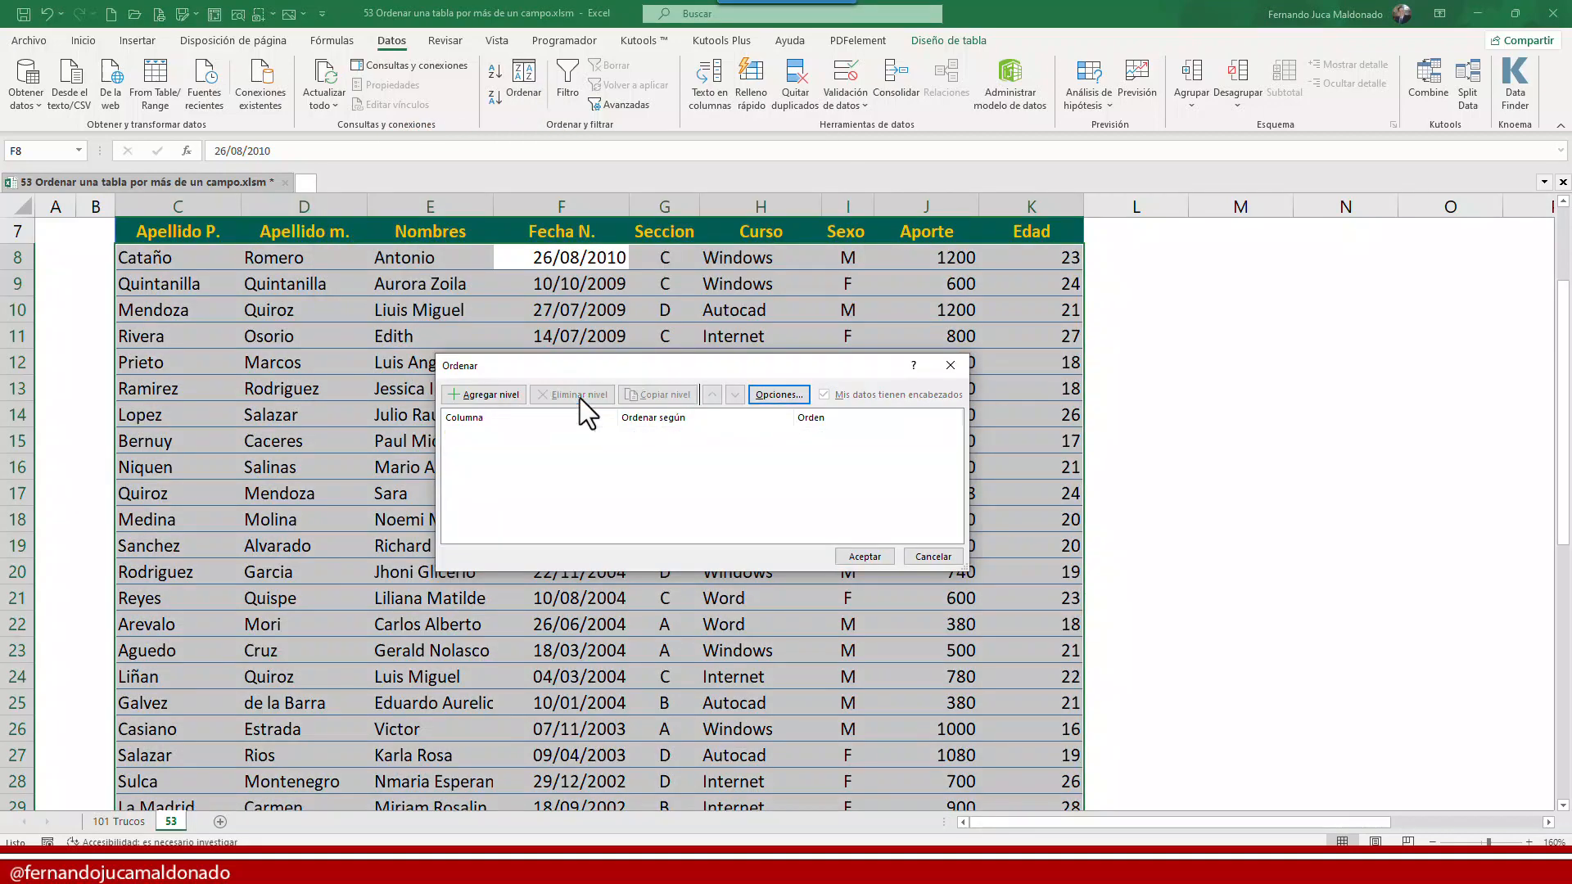
# Try adding five blank sort levels, and delete them all again
pyautogui.click(506, 401)
pyautogui.click(506, 401)
pyautogui.click(506, 402)
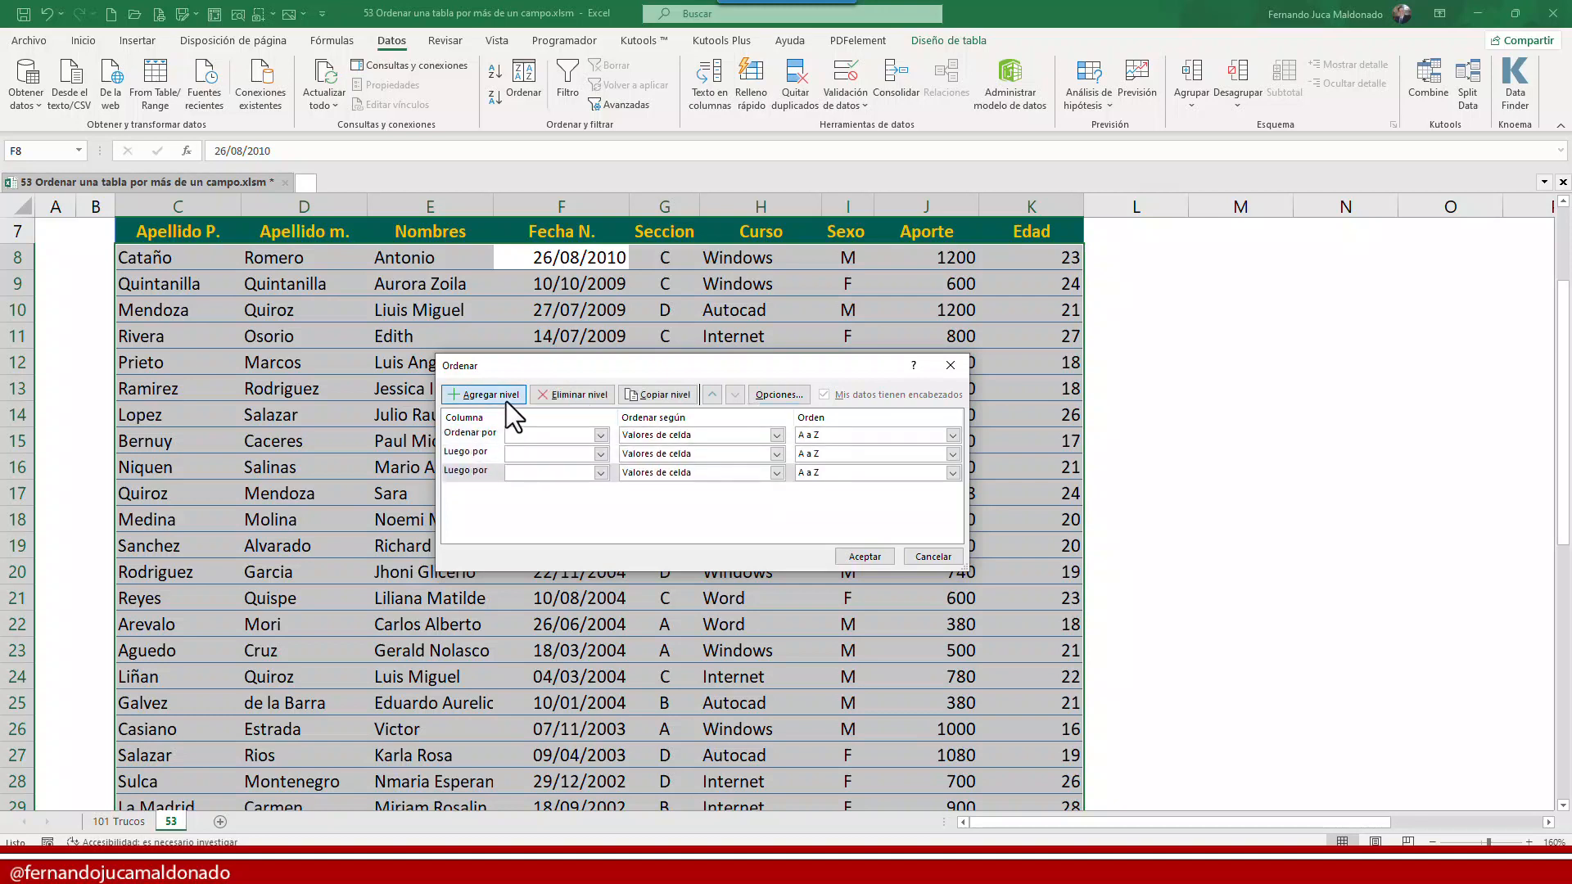
pyautogui.click(506, 401)
pyautogui.click(506, 401)
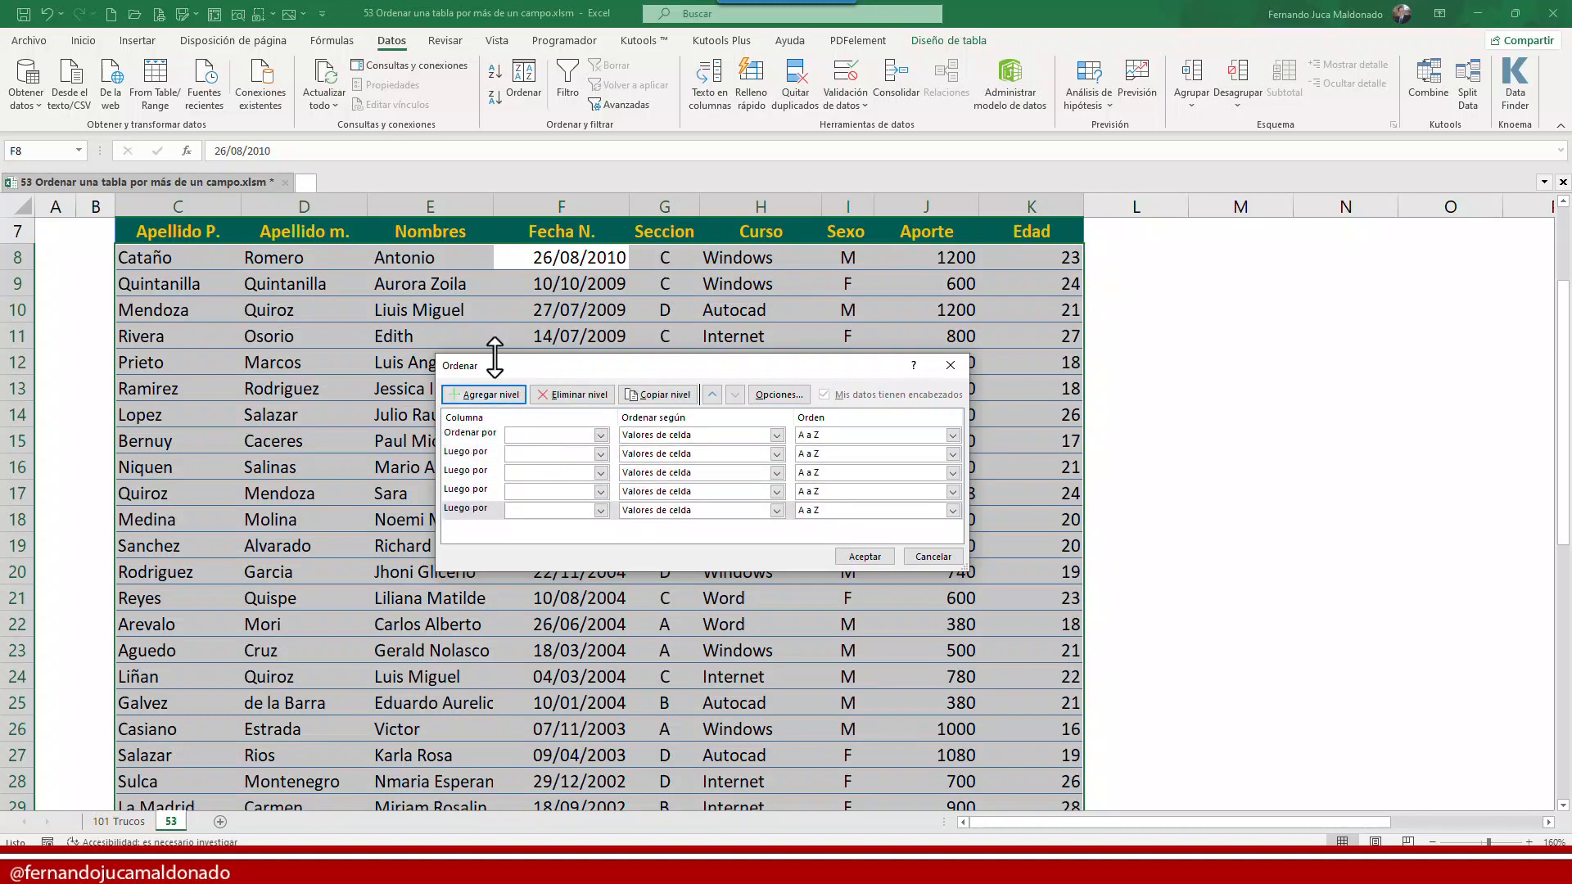
pyautogui.click(590, 394)
pyautogui.click(588, 394)
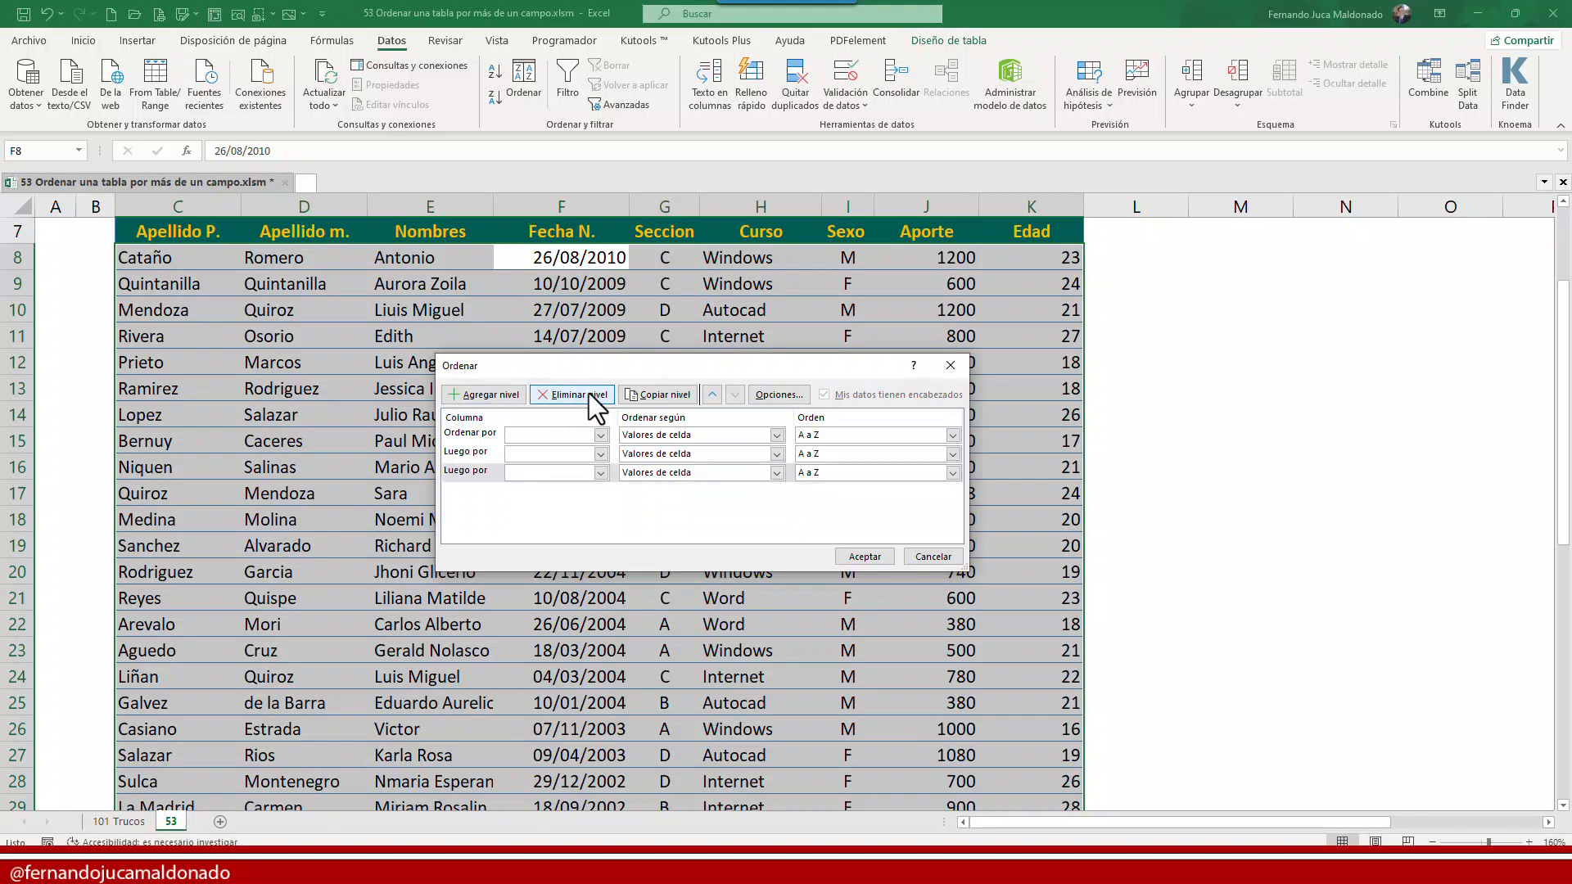
pyautogui.click(588, 394)
pyautogui.click(588, 394)
pyautogui.click(588, 394)
# Sort the table by Sexo and then by Curso, both on cell values from A to Z
pyautogui.moveTo(642, 375); pyautogui.dragTo(661, 452)
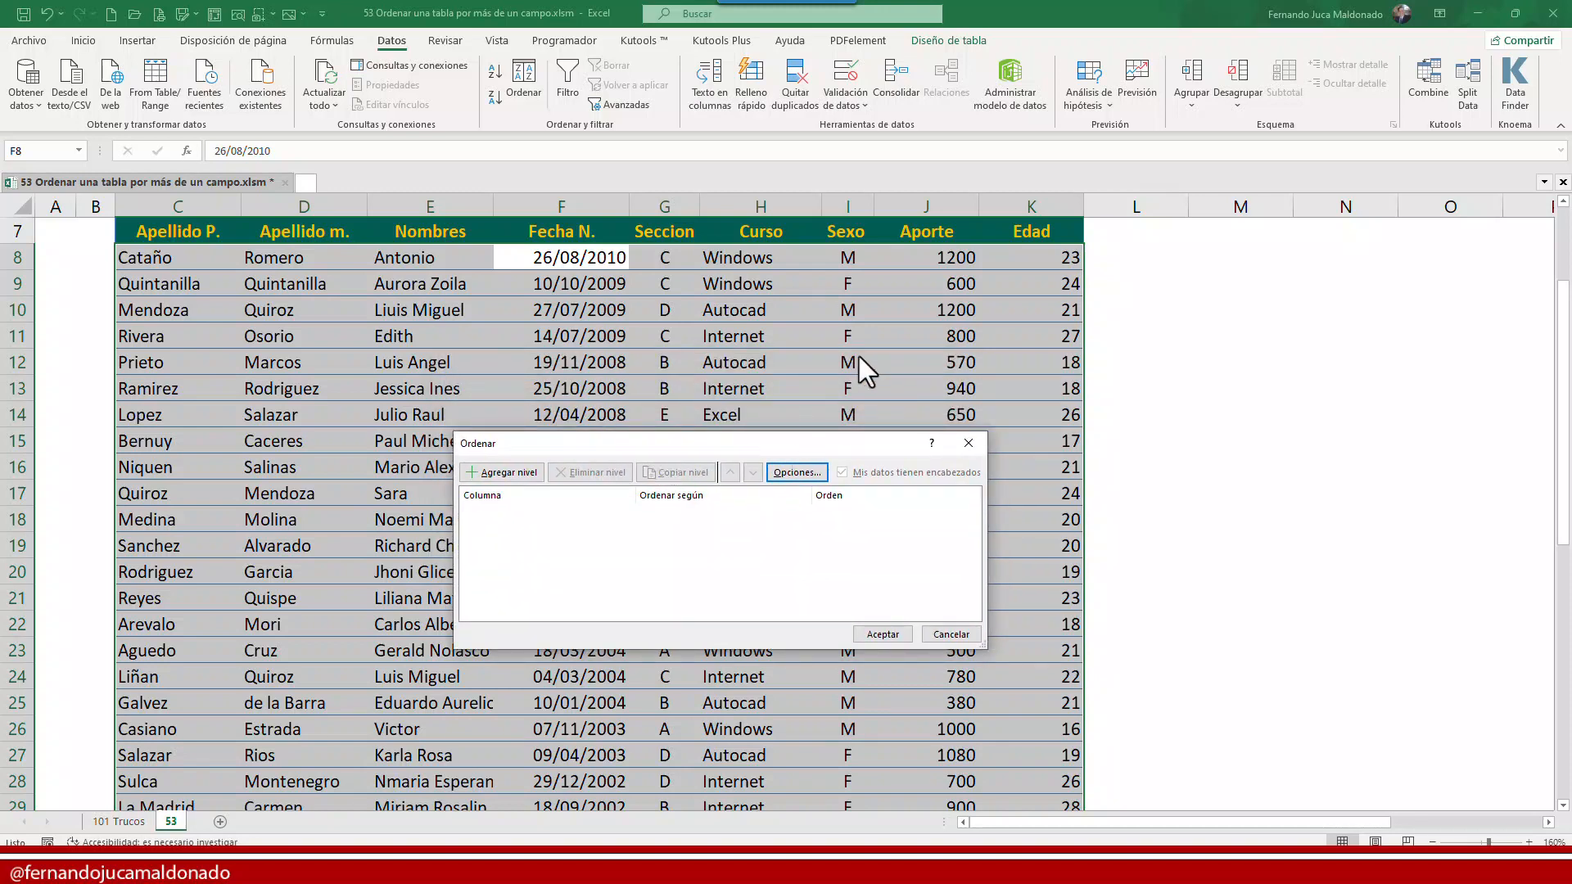
pyautogui.click(531, 474)
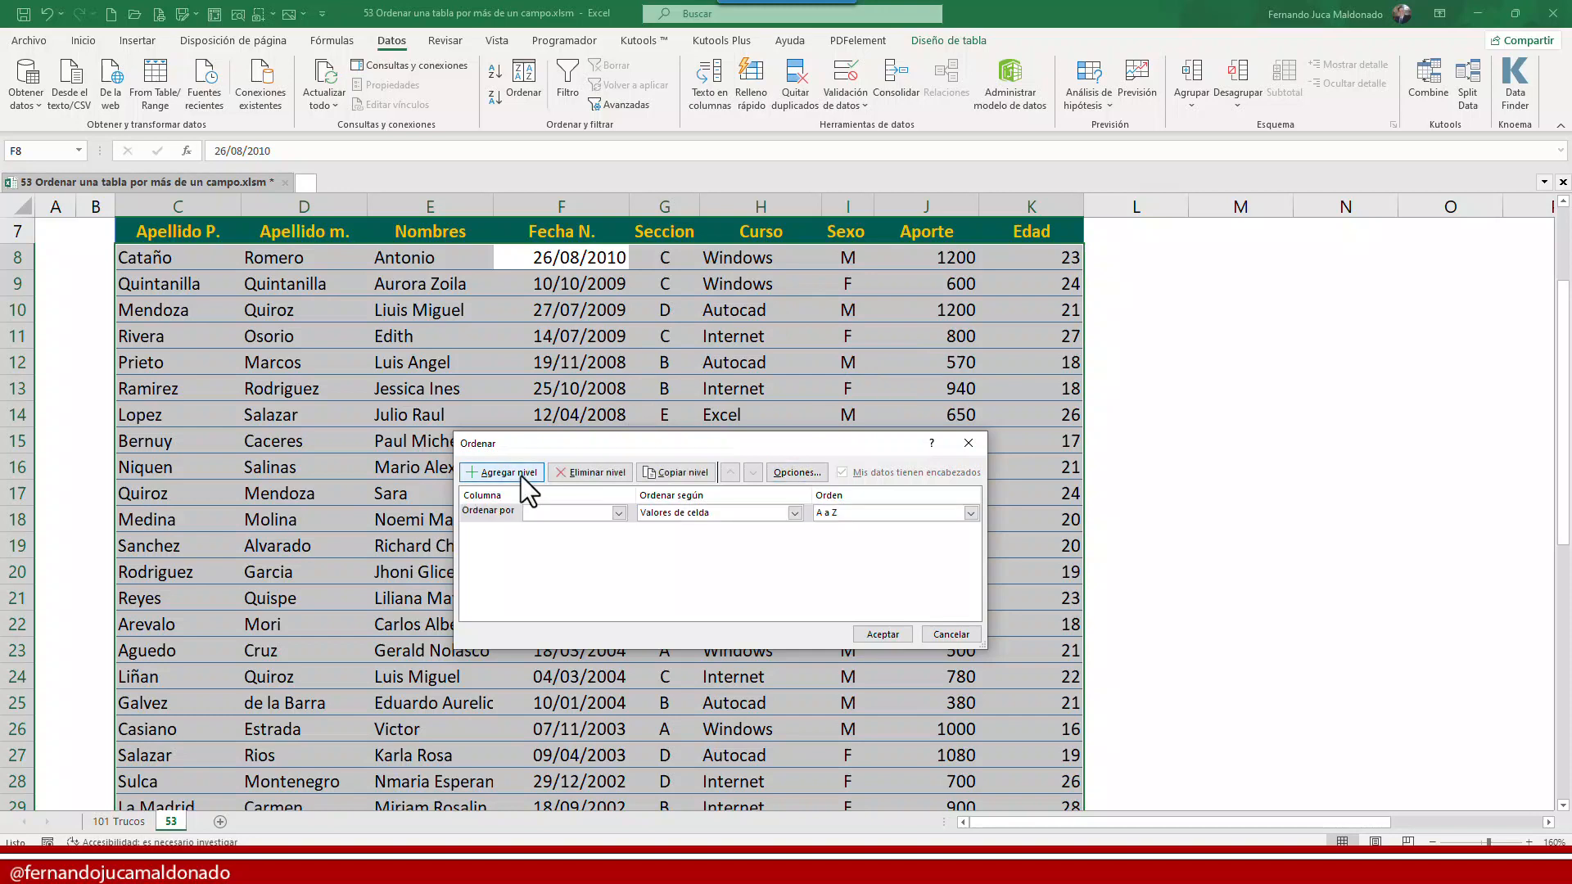
pyautogui.click(620, 513)
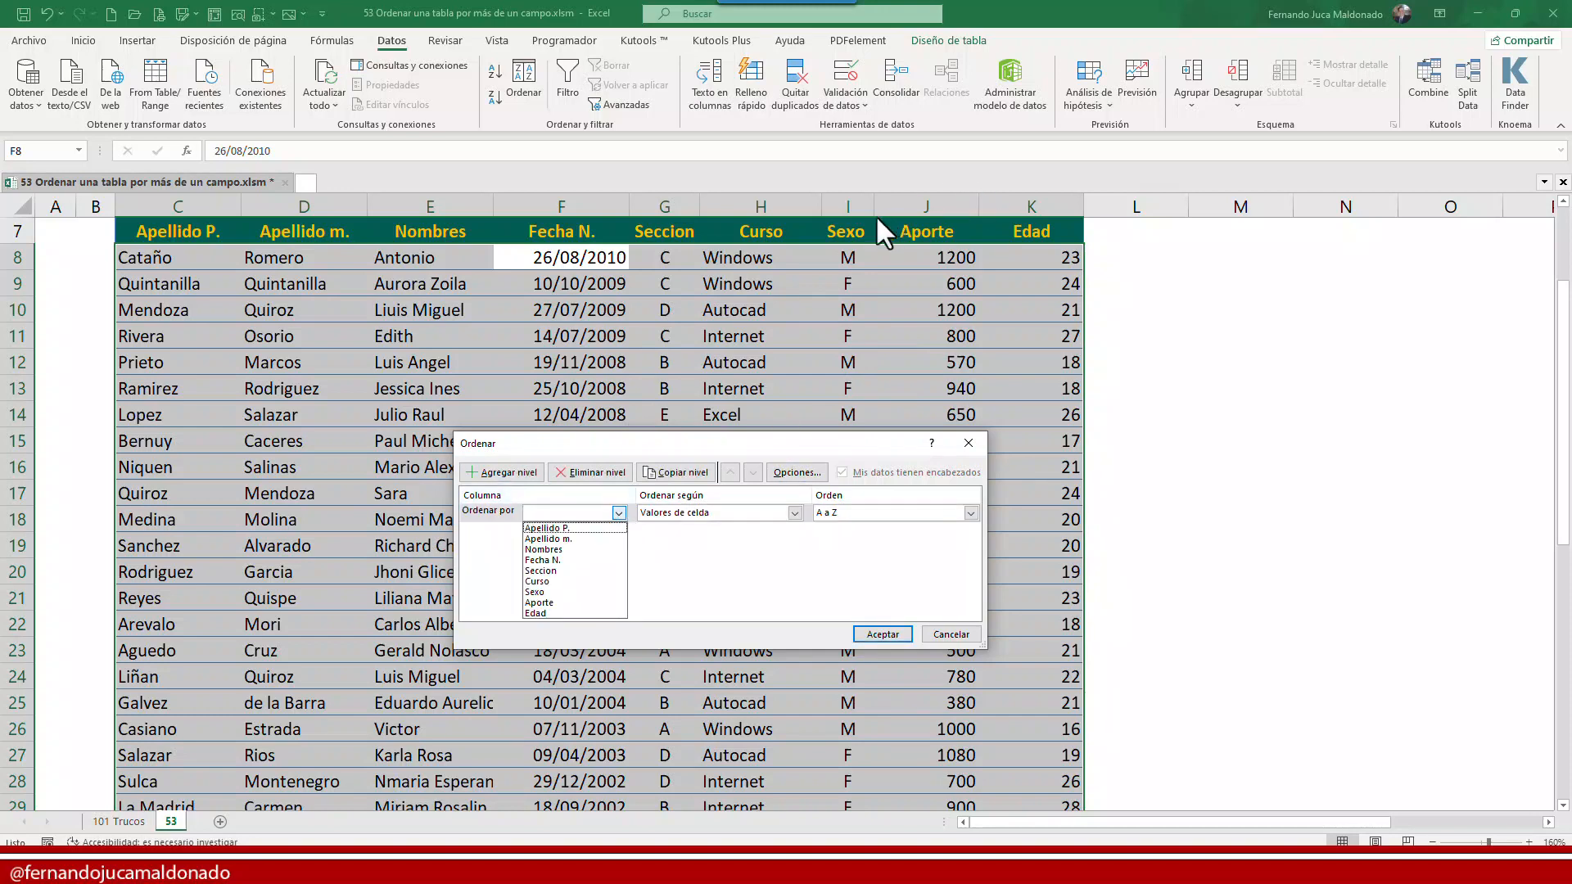
pyautogui.click(560, 595)
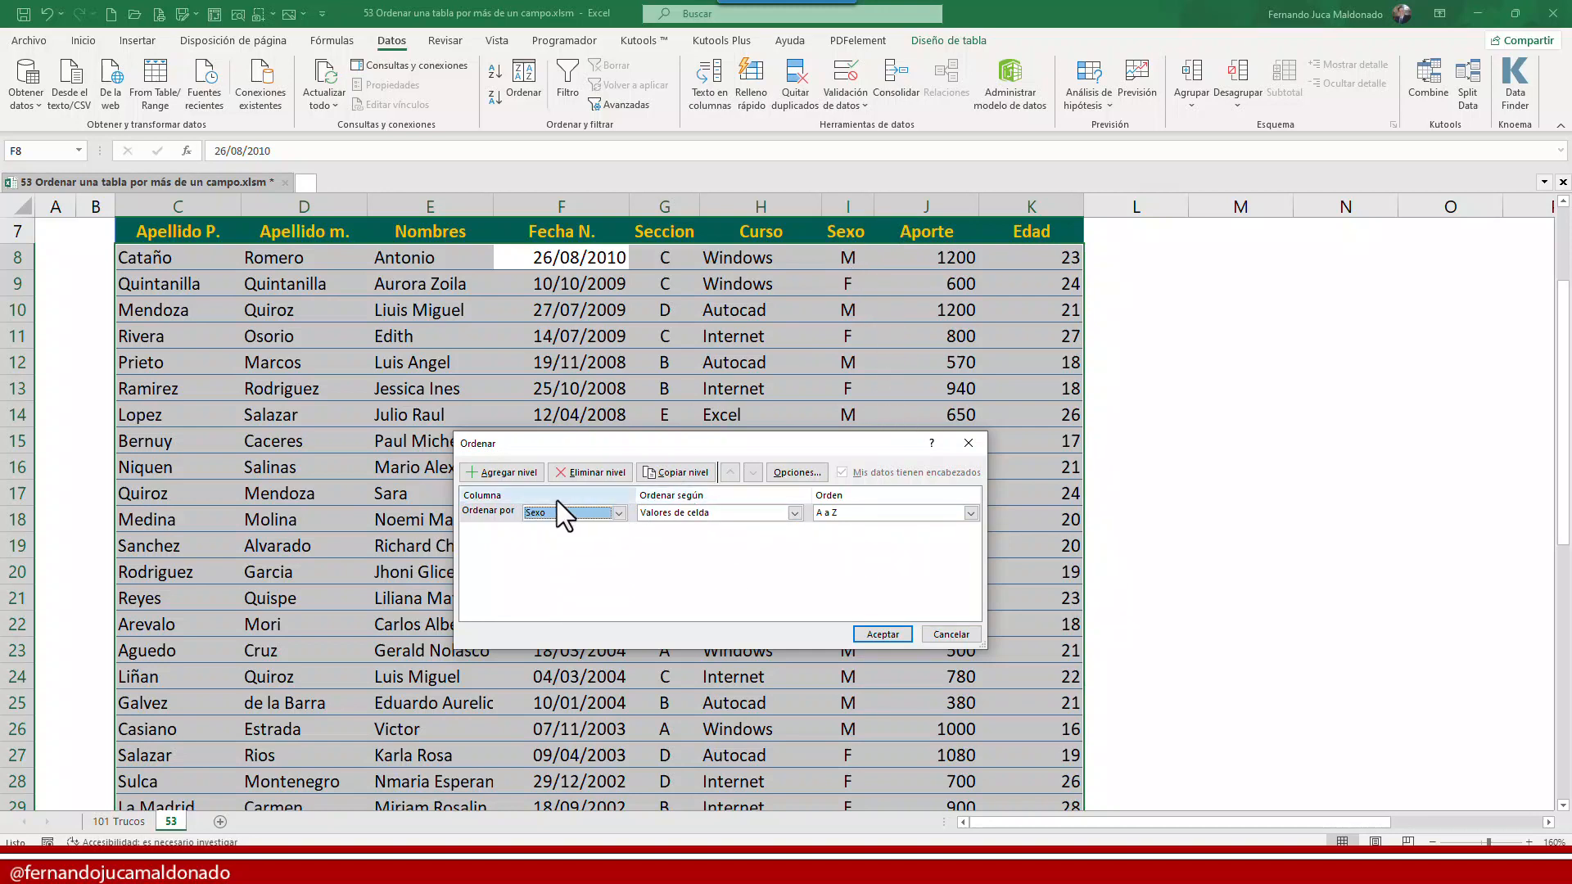
pyautogui.click(521, 475)
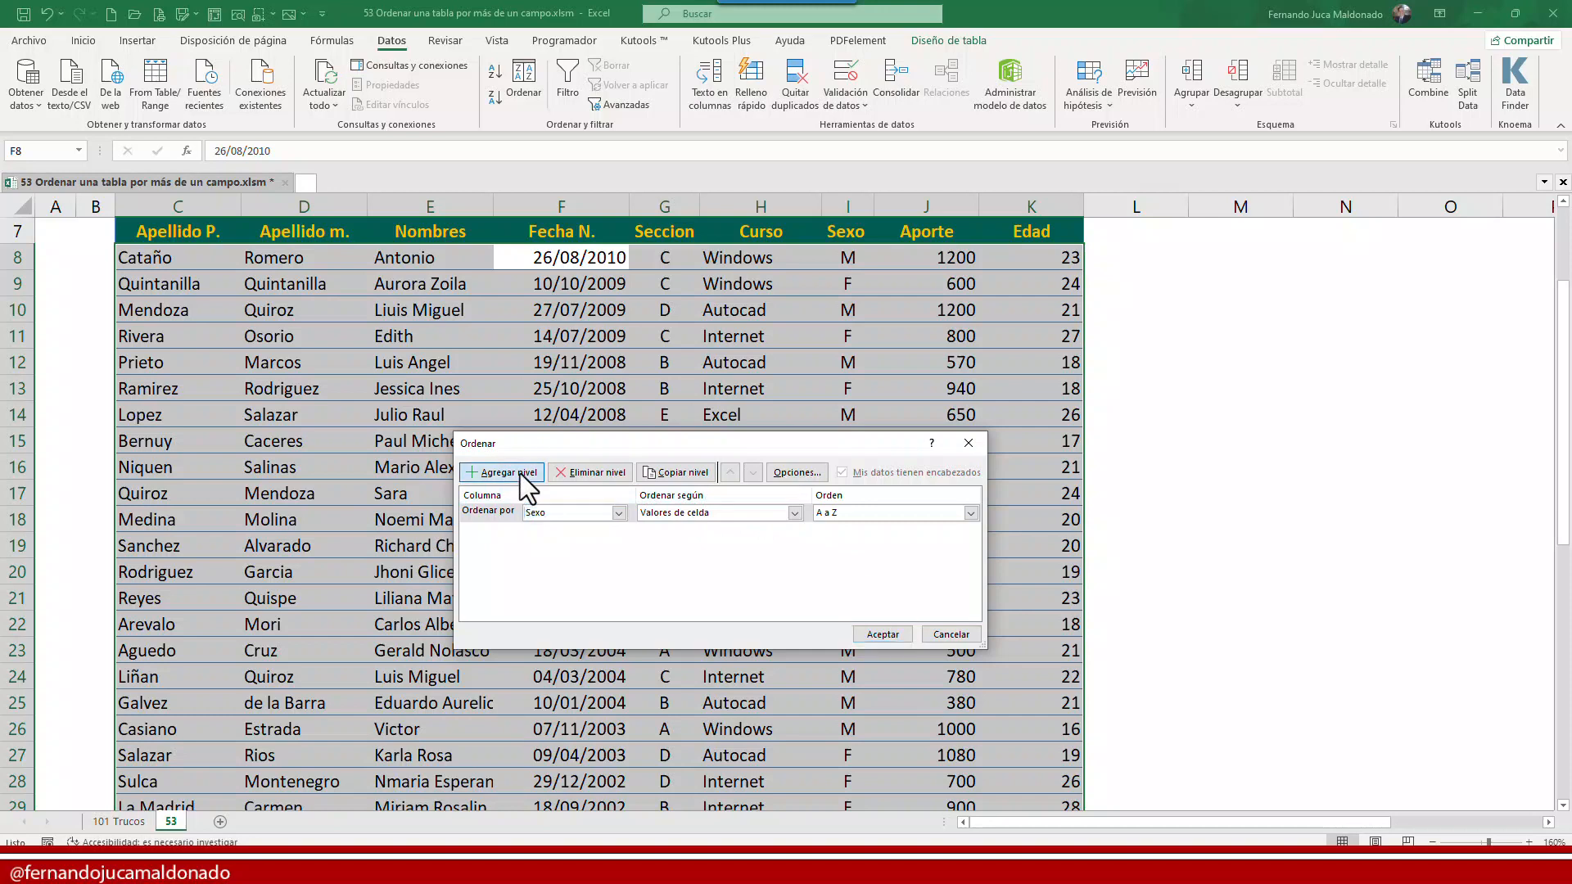
pyautogui.click(614, 531)
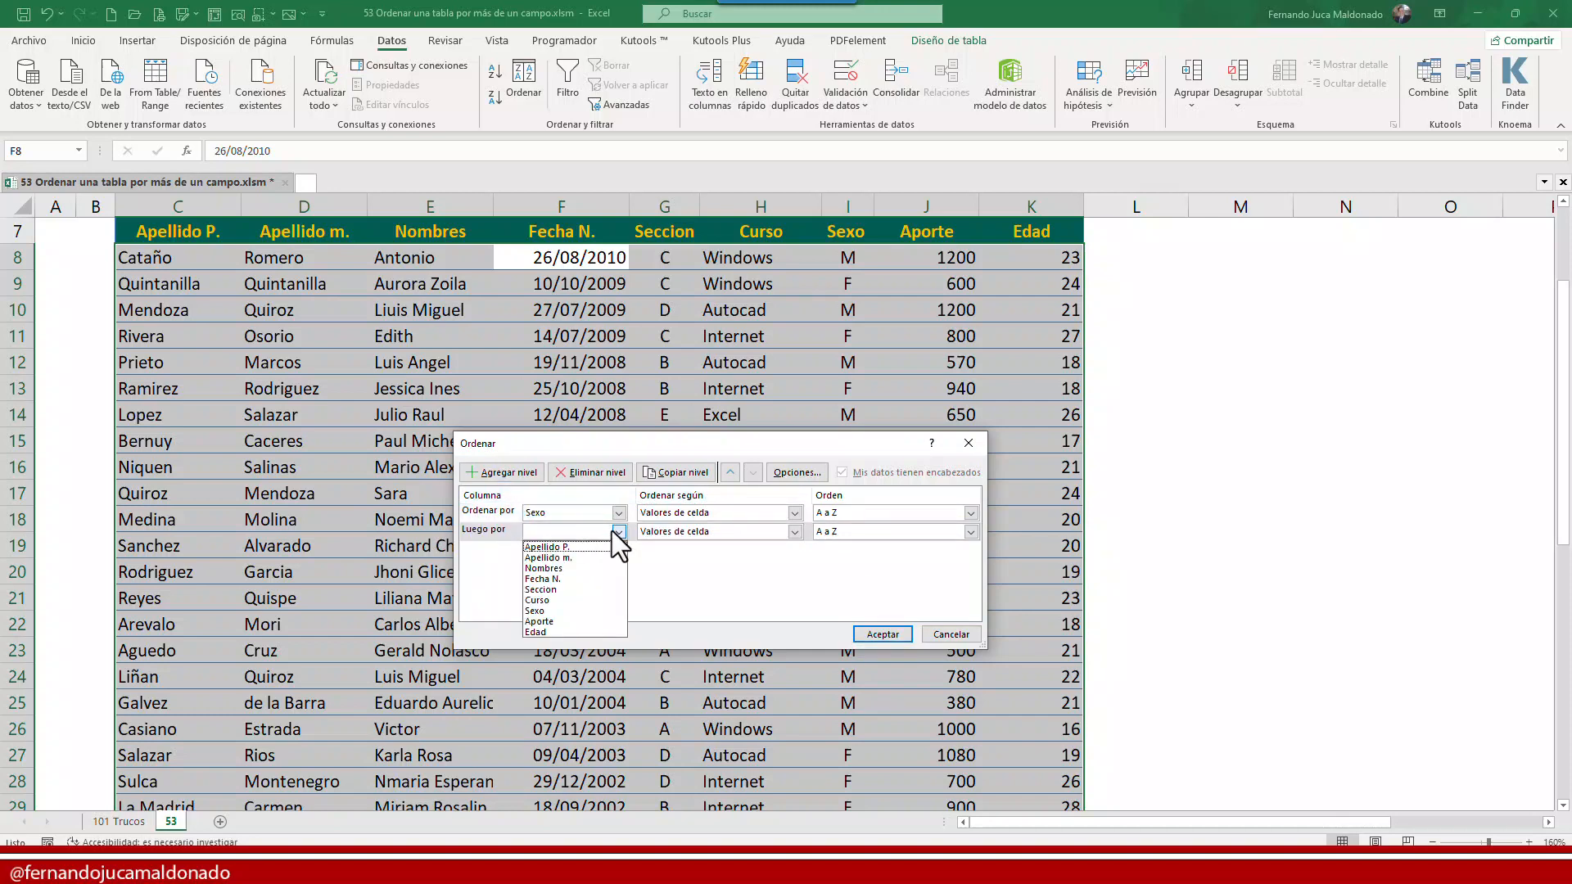
pyautogui.click(581, 600)
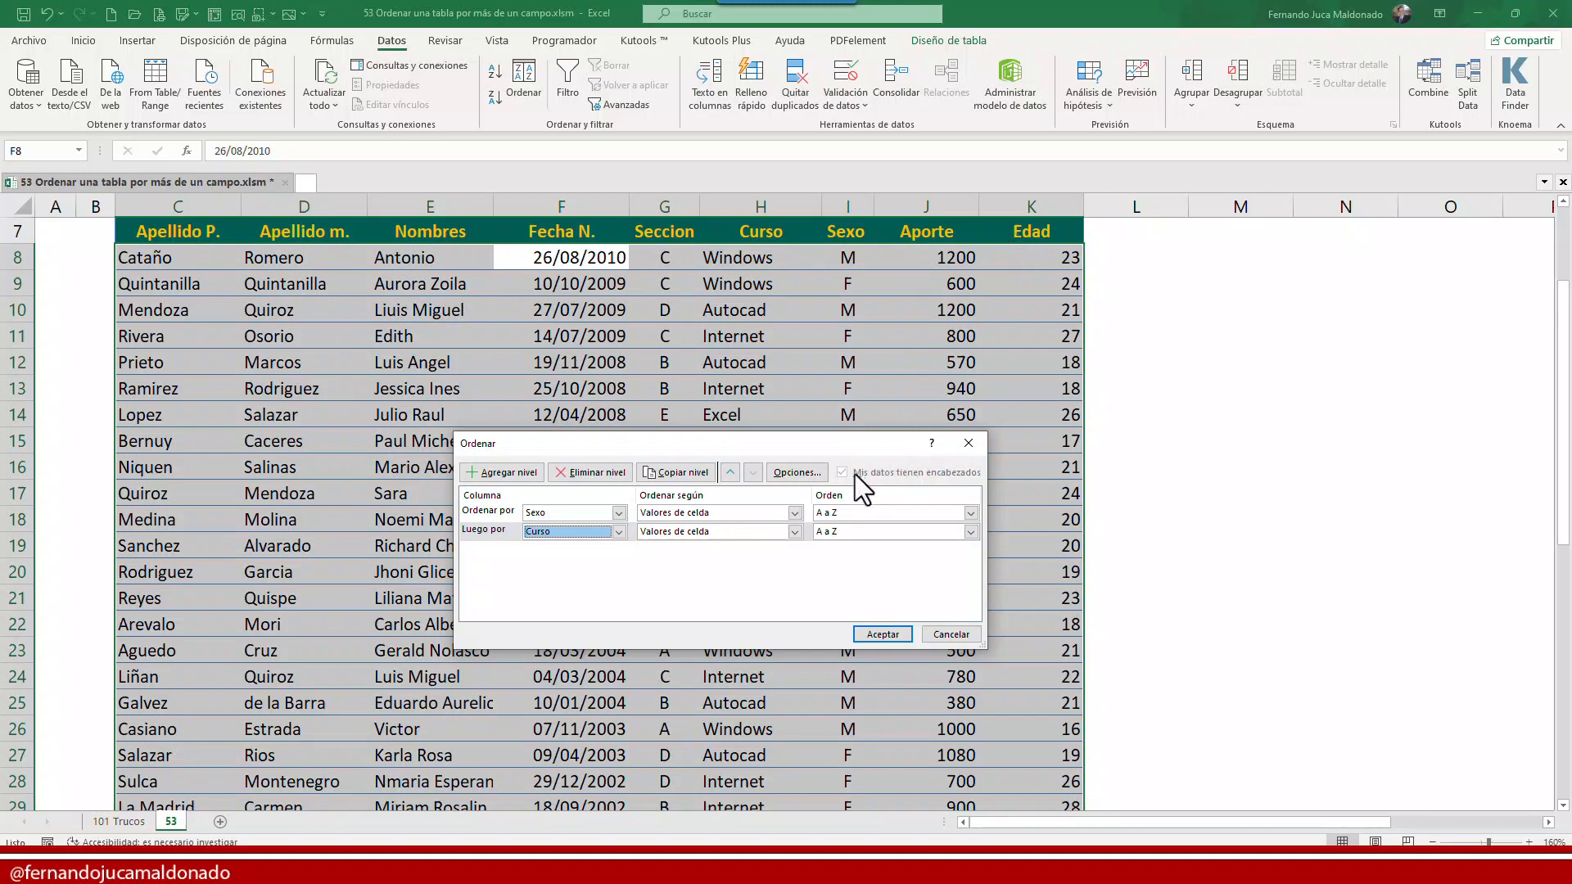
pyautogui.click(884, 636)
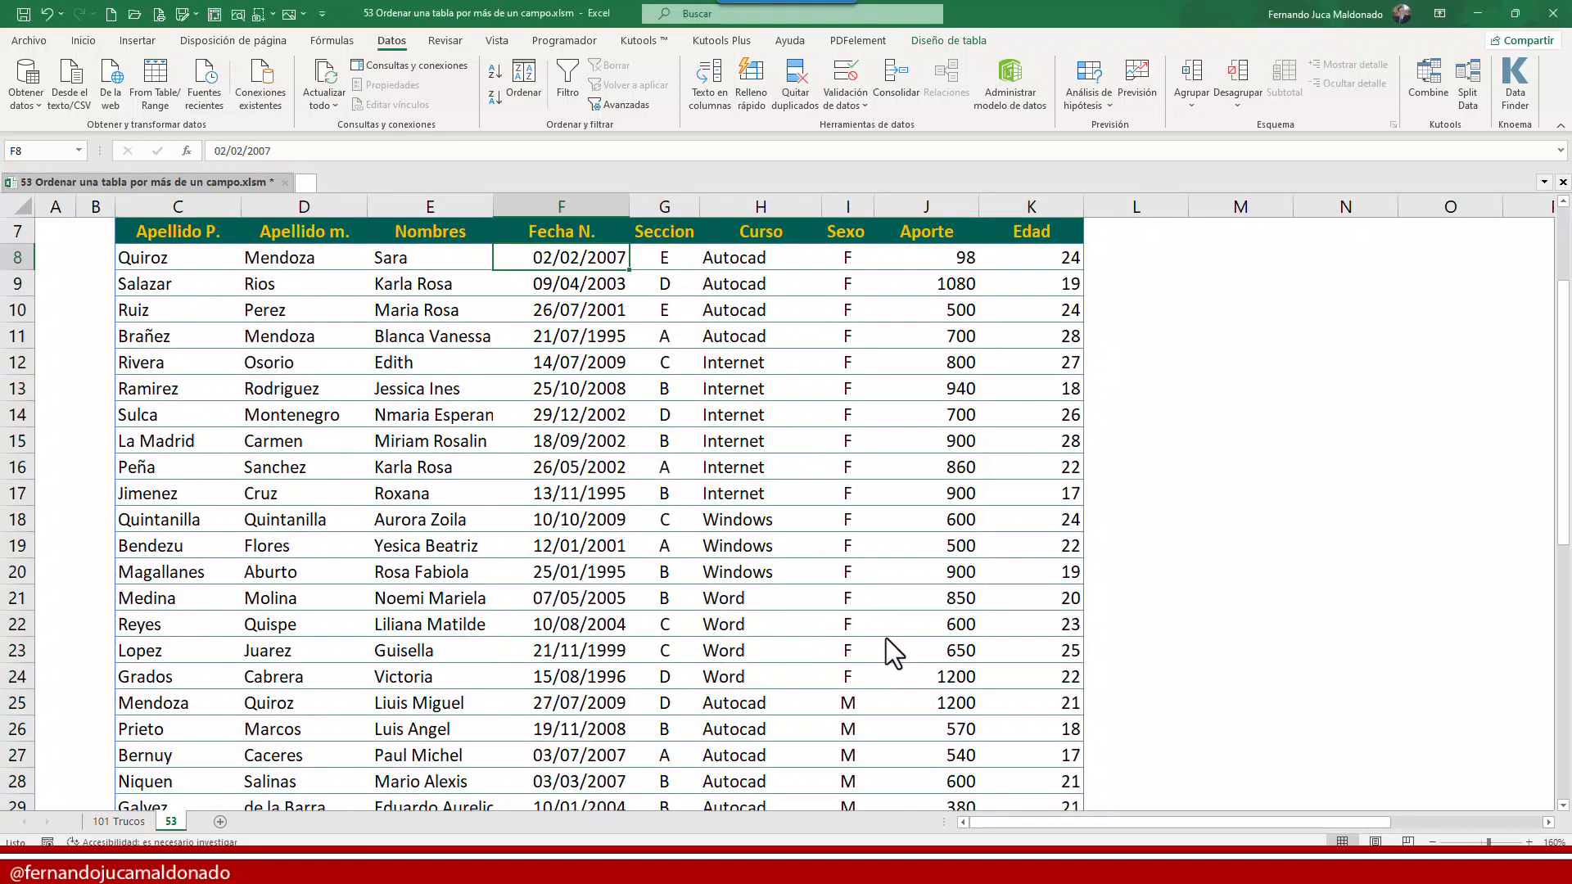
# Examine the complete block of rows with Sexo F and look through the M rows below it
pyautogui.click(737, 407)
pyautogui.moveTo(858, 256); pyautogui.dragTo(874, 674)
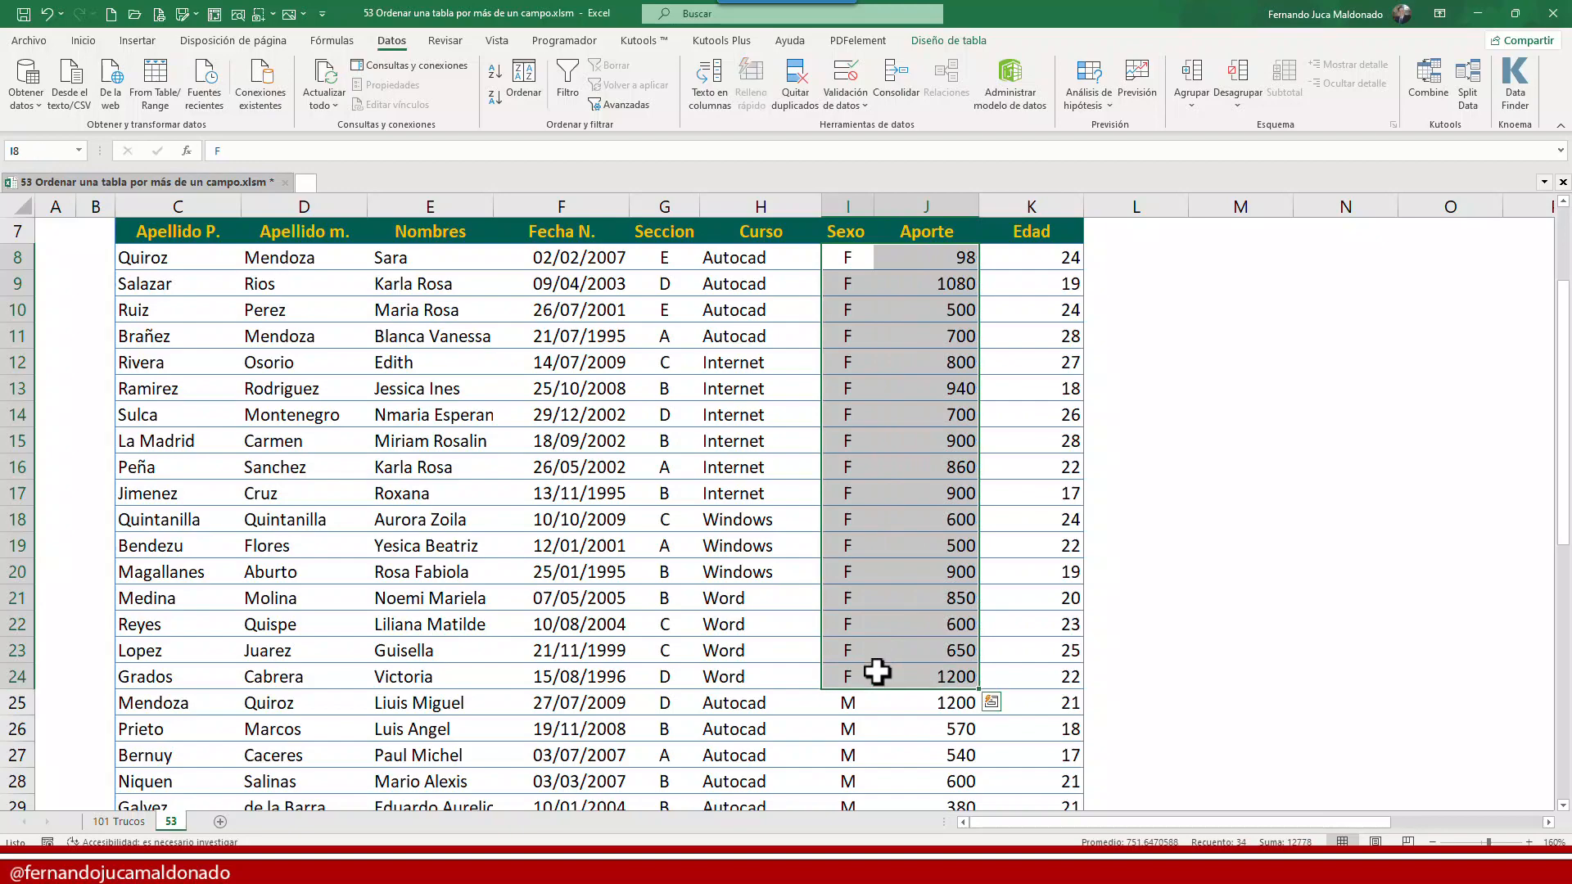
pyautogui.click(874, 674)
pyautogui.moveTo(169, 263); pyautogui.dragTo(1050, 672)
pyautogui.scroll(-1, 1046, 617)
pyautogui.scroll(-8, 1046, 617)
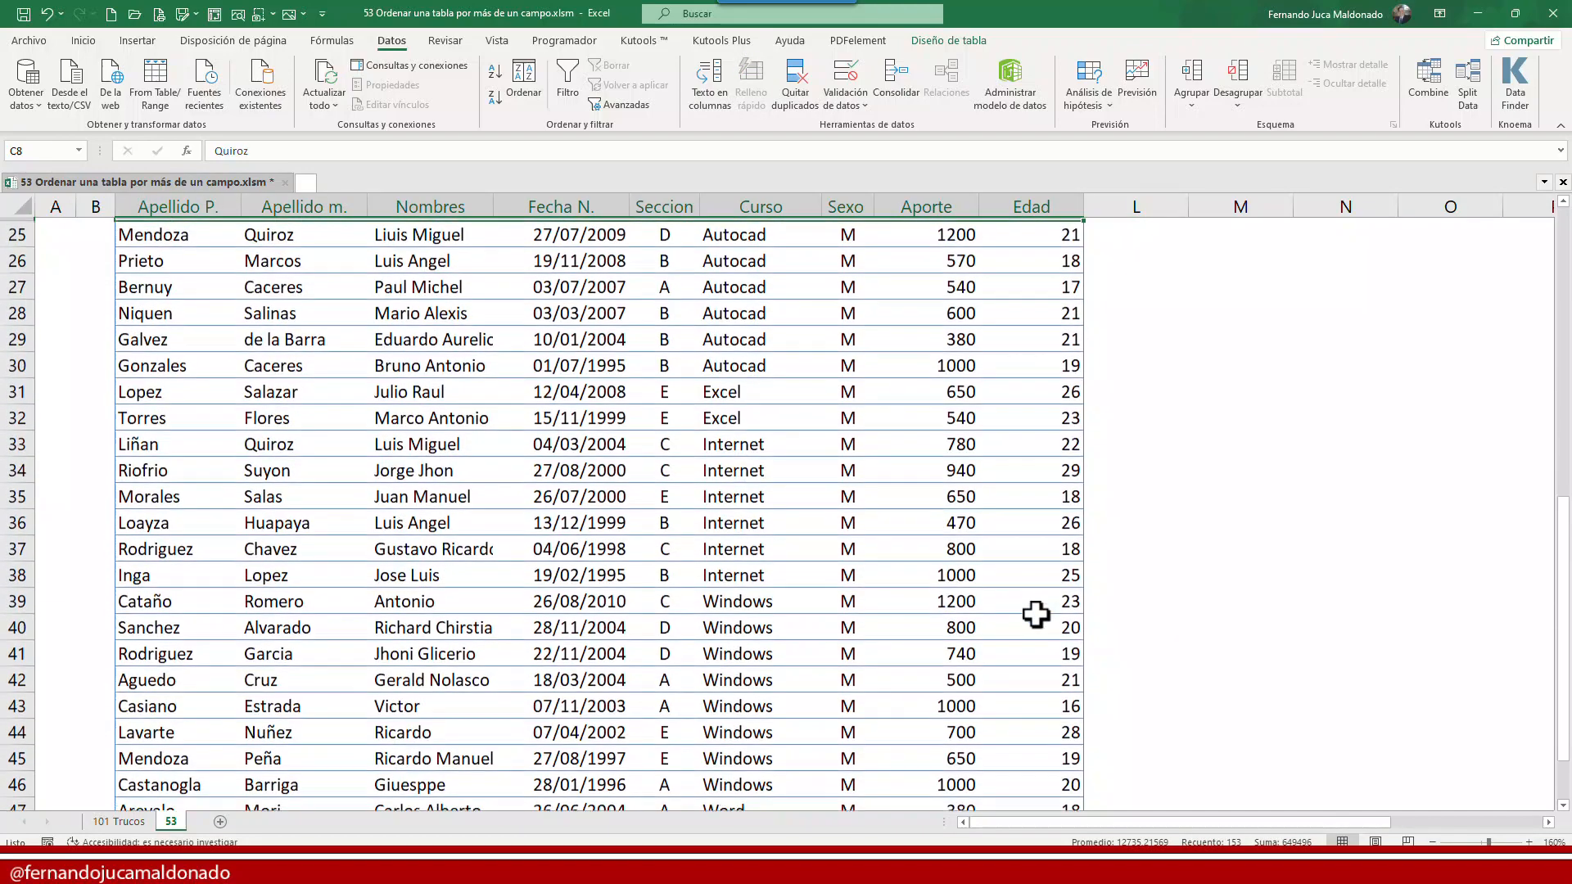
pyautogui.scroll(9, 1029, 601)
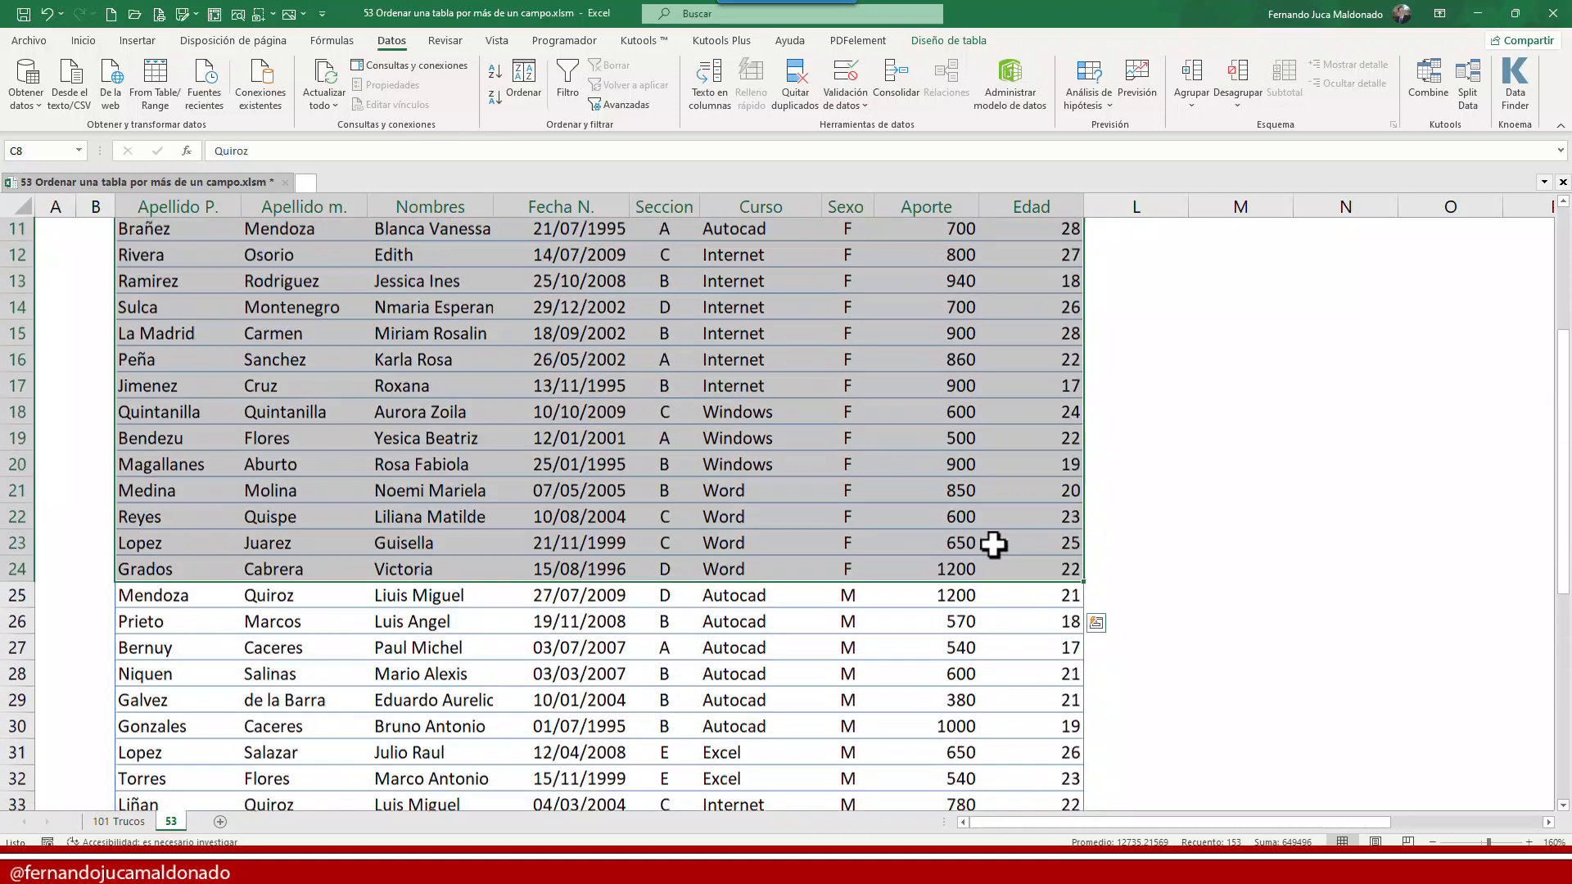
# Check the order of the Curso values within the rows where Sexo is F
pyautogui.click(955, 496)
pyautogui.moveTo(846, 255); pyautogui.dragTo(865, 657)
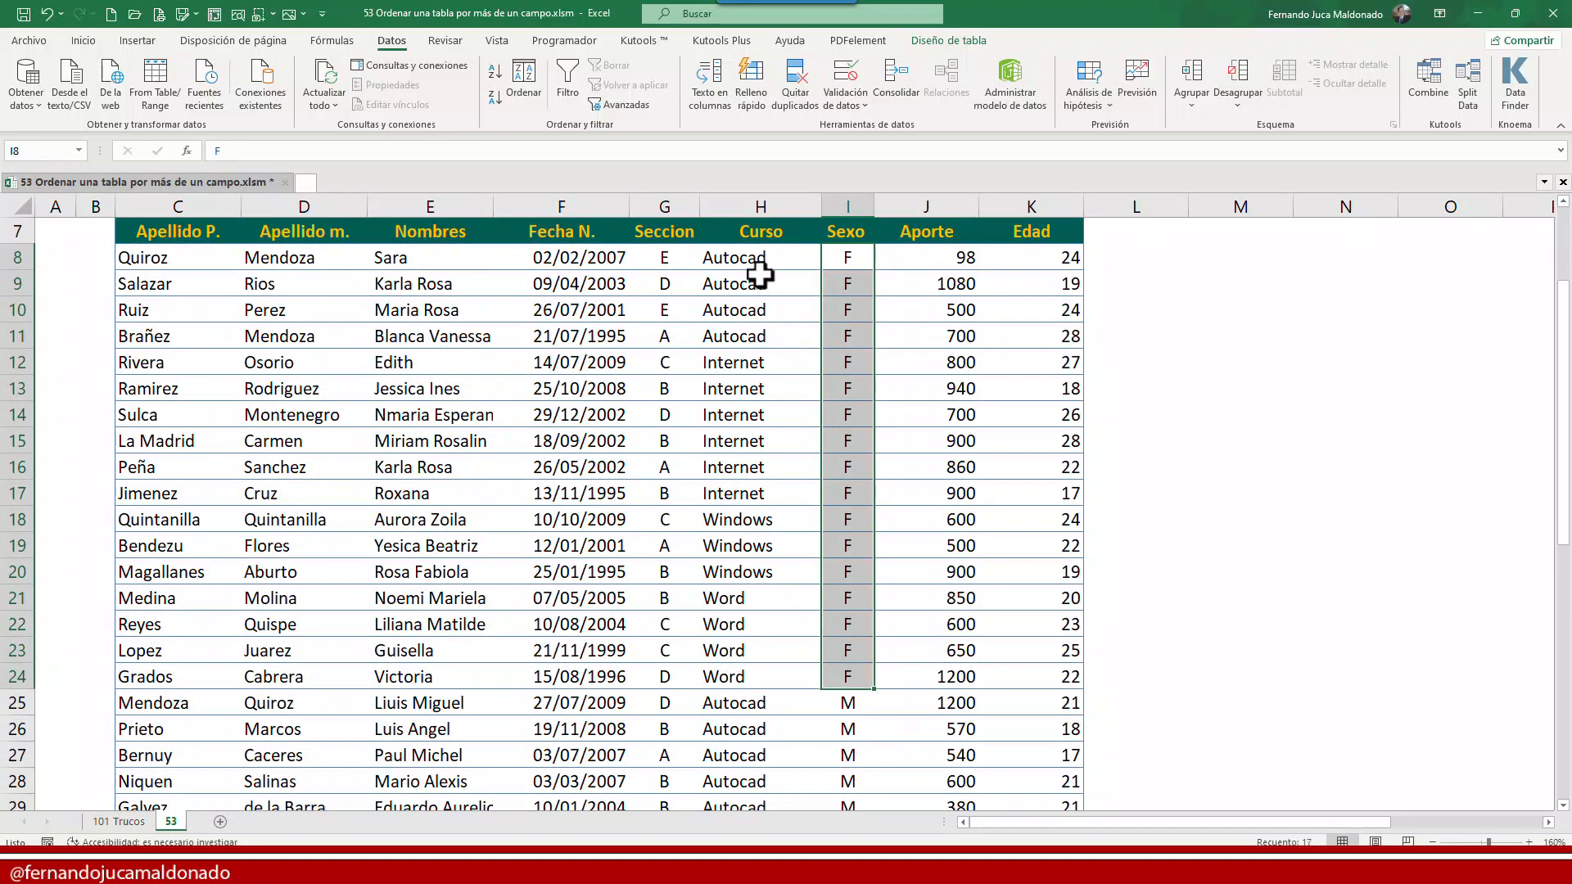
pyautogui.moveTo(757, 258); pyautogui.dragTo(758, 416)
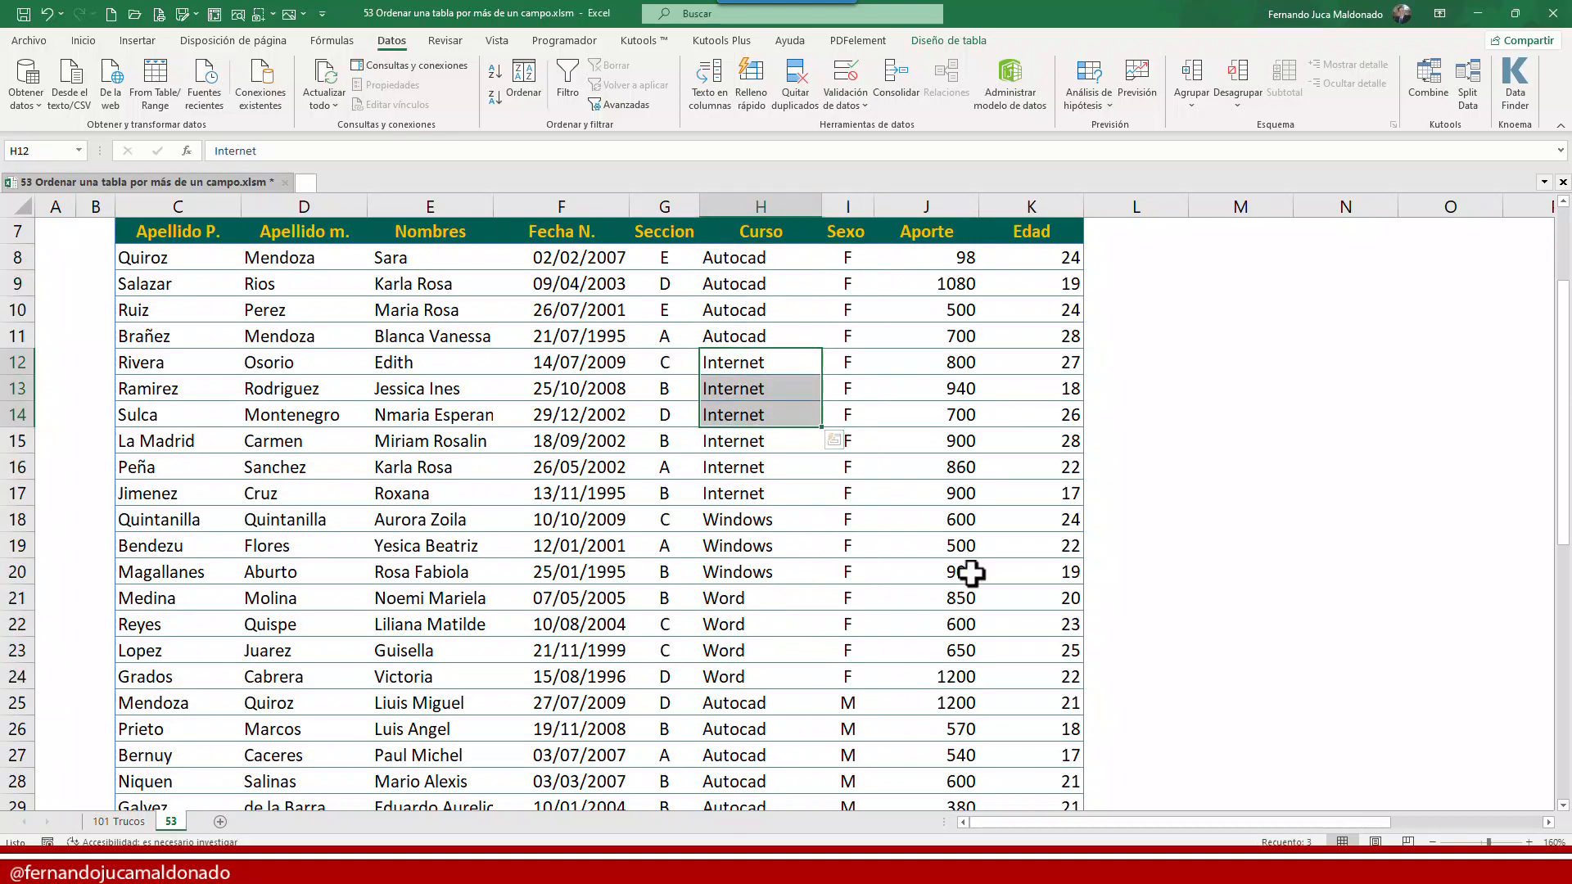
pyautogui.moveTo(1056, 258); pyautogui.dragTo(184, 686)
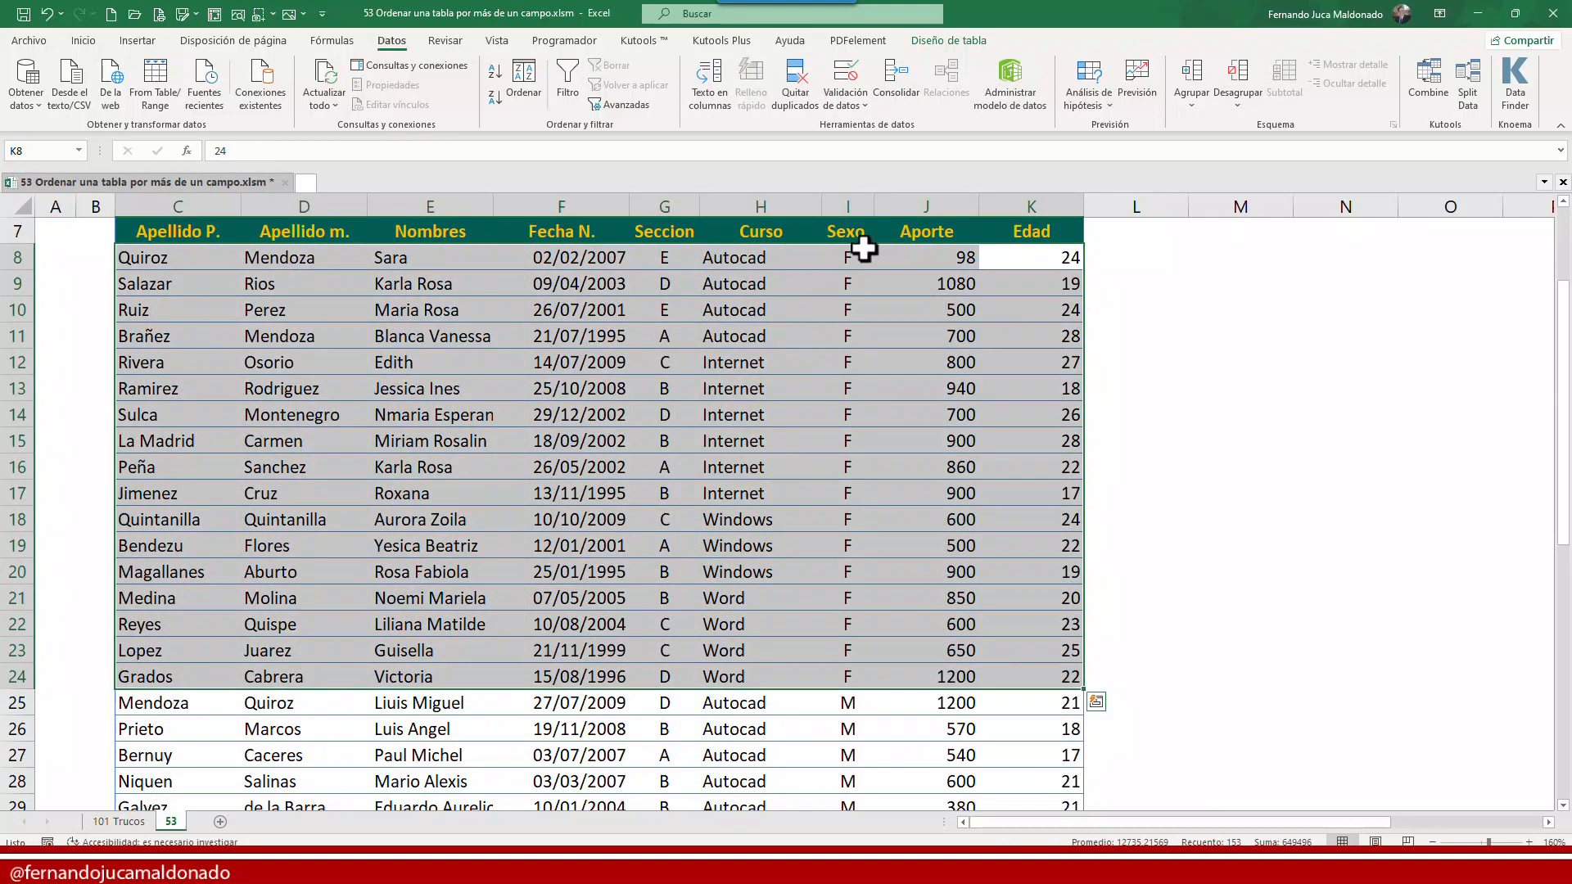
pyautogui.moveTo(862, 249); pyautogui.dragTo(852, 678)
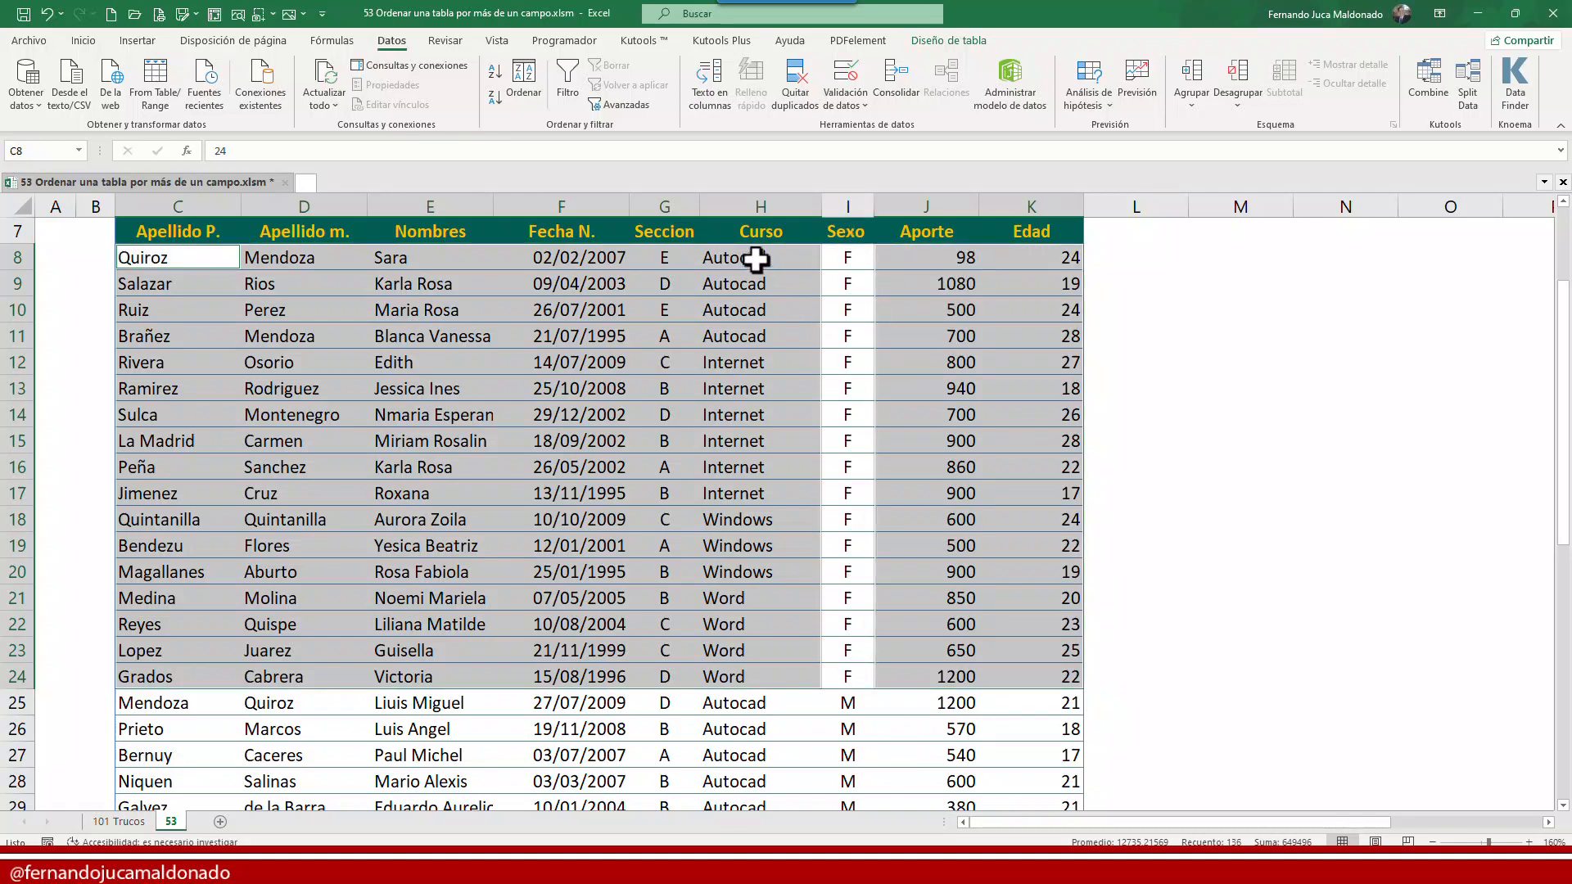
pyautogui.moveTo(754, 260)
pyautogui.mouseDown()
pyautogui.moveTo(770, 484)
pyautogui.moveTo(754, 495)
pyautogui.moveTo(758, 660)
pyautogui.mouseUp()
pyautogui.click(681, 547)
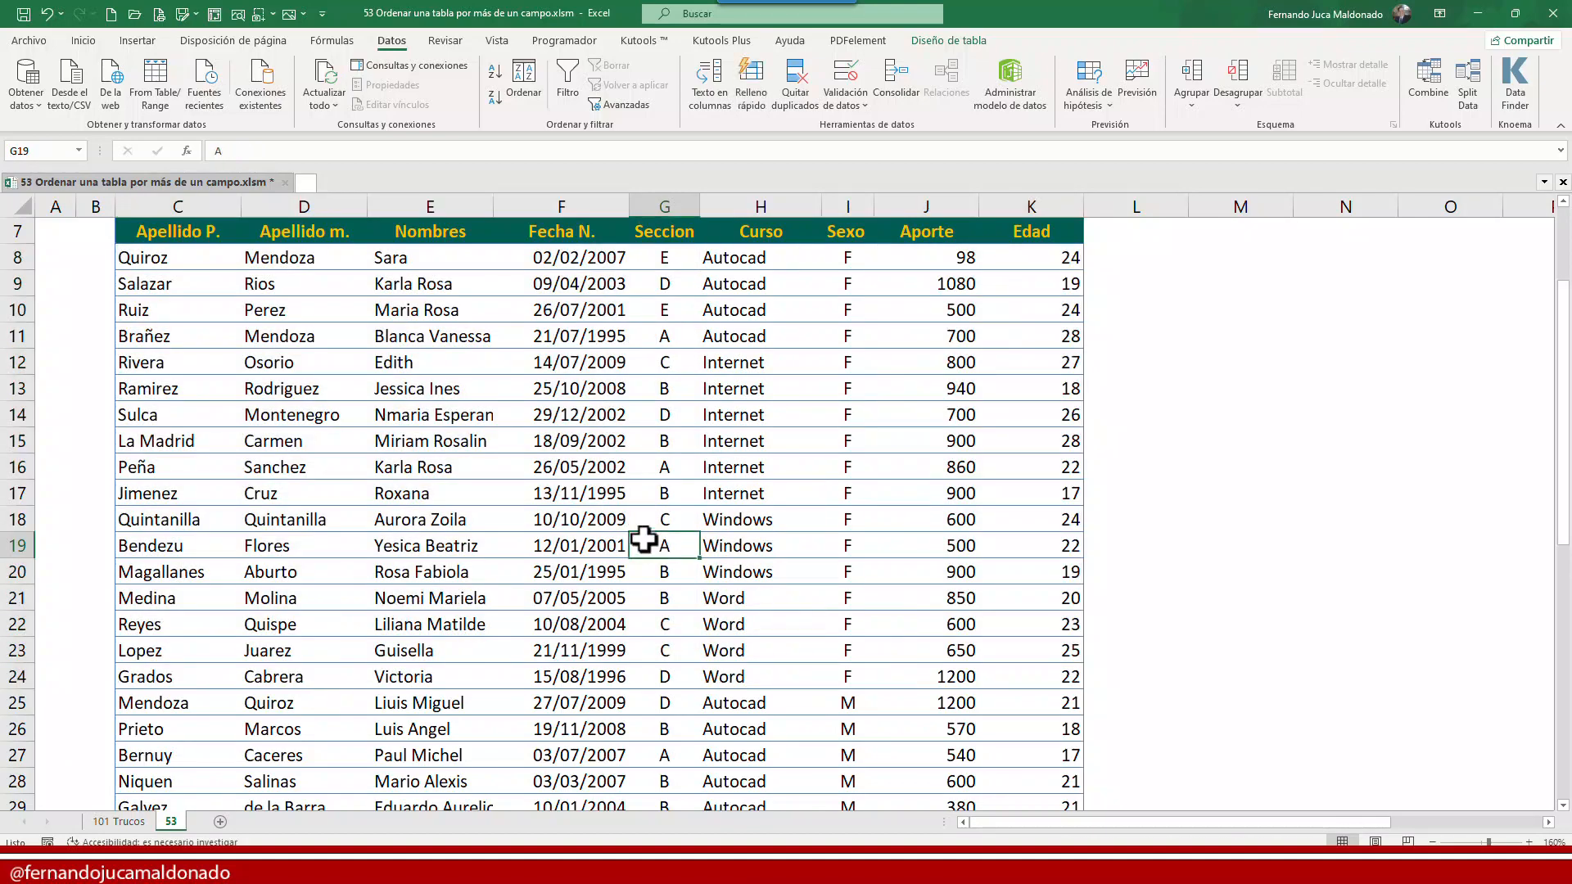
# Reopen the custom sort settings and delete the Sexo and Curso levels
pyautogui.click(528, 91)
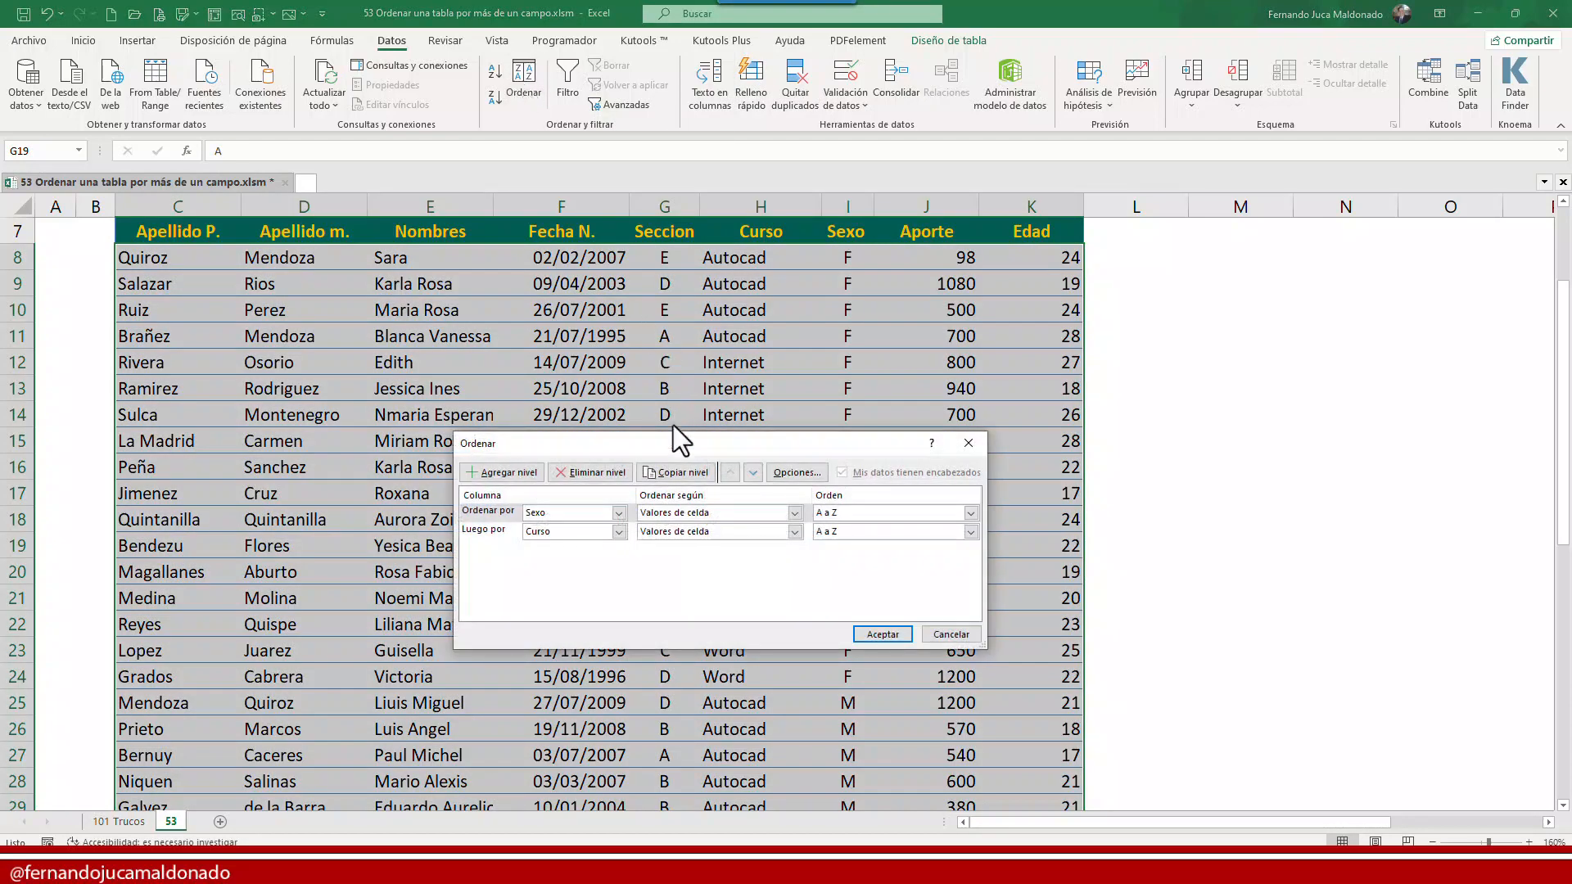
pyautogui.moveTo(685, 449); pyautogui.dragTo(705, 355)
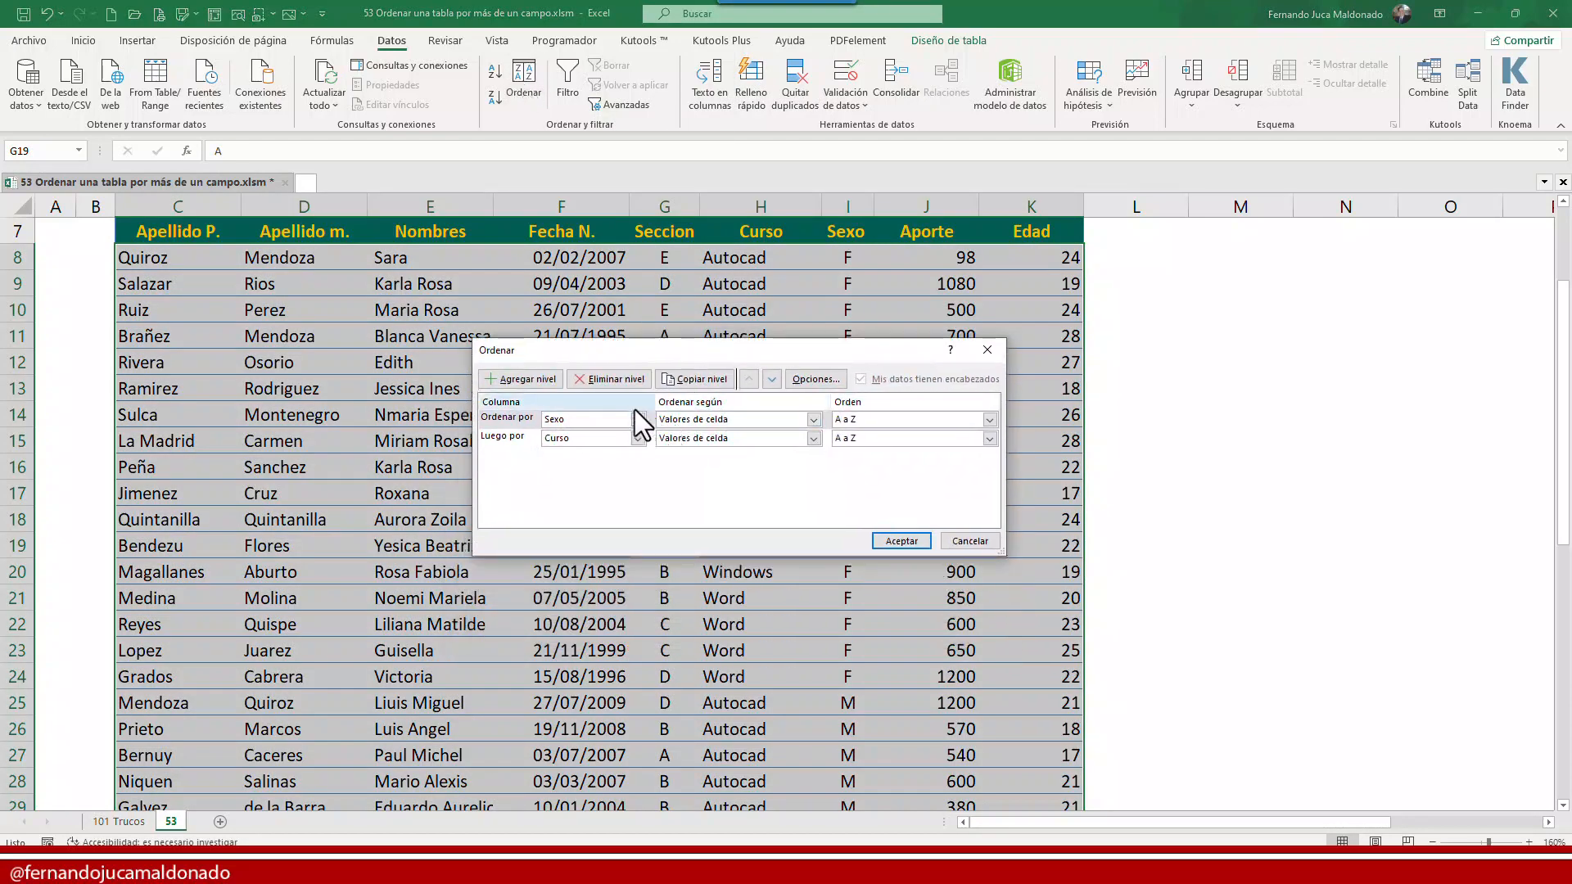
pyautogui.click(616, 381)
pyautogui.click(616, 381)
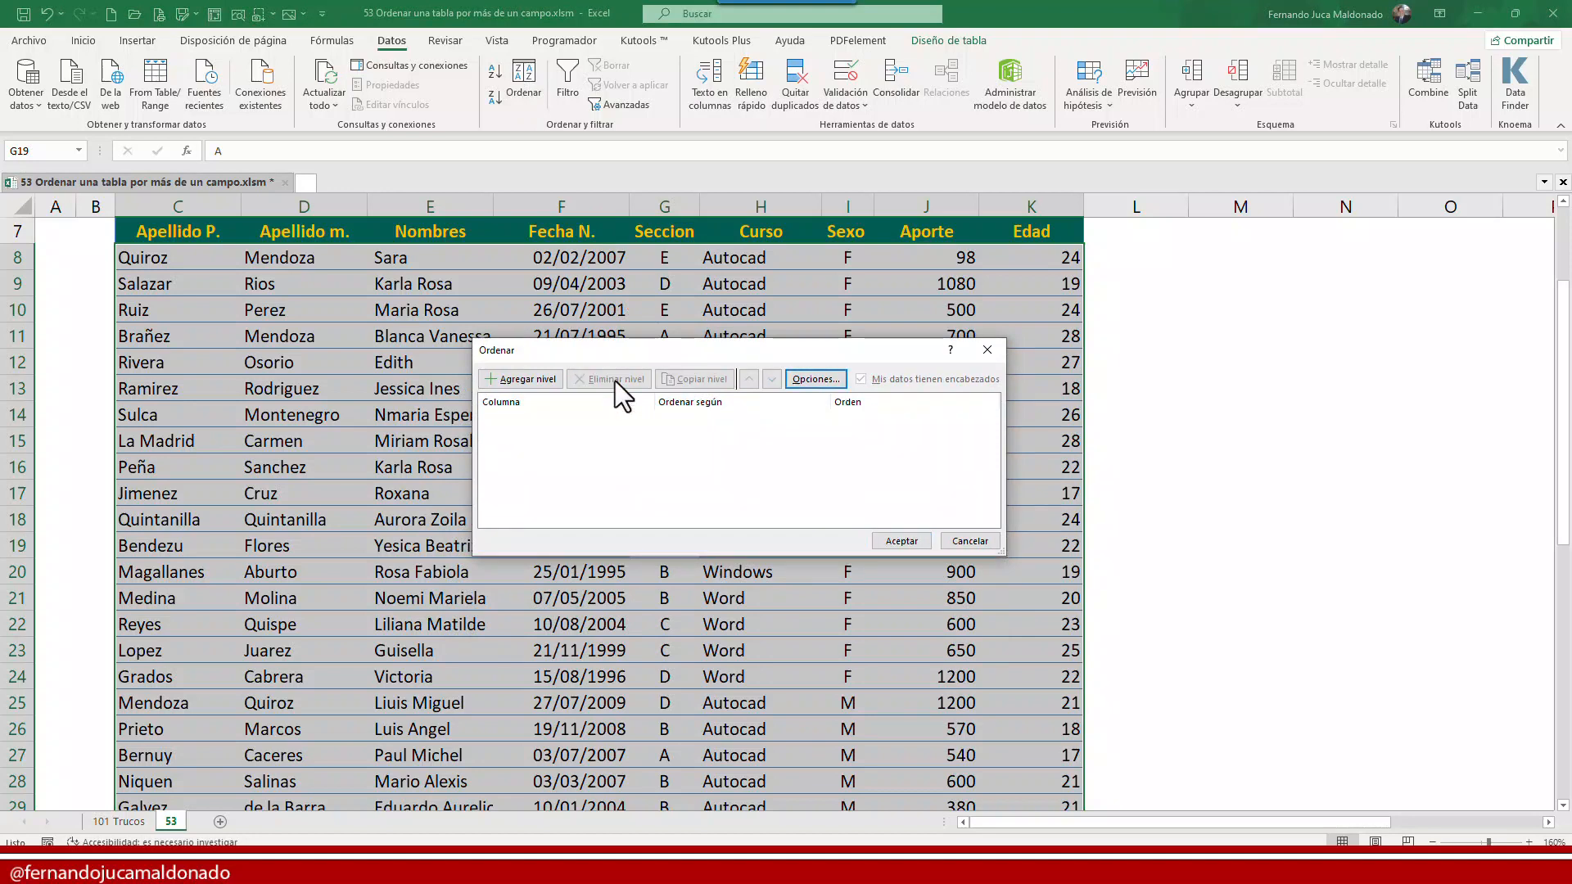
# Add three sort levels: Fecha N. from oldest to newest, Seccion from A to Z, and Curso from Z to A
pyautogui.click(534, 380)
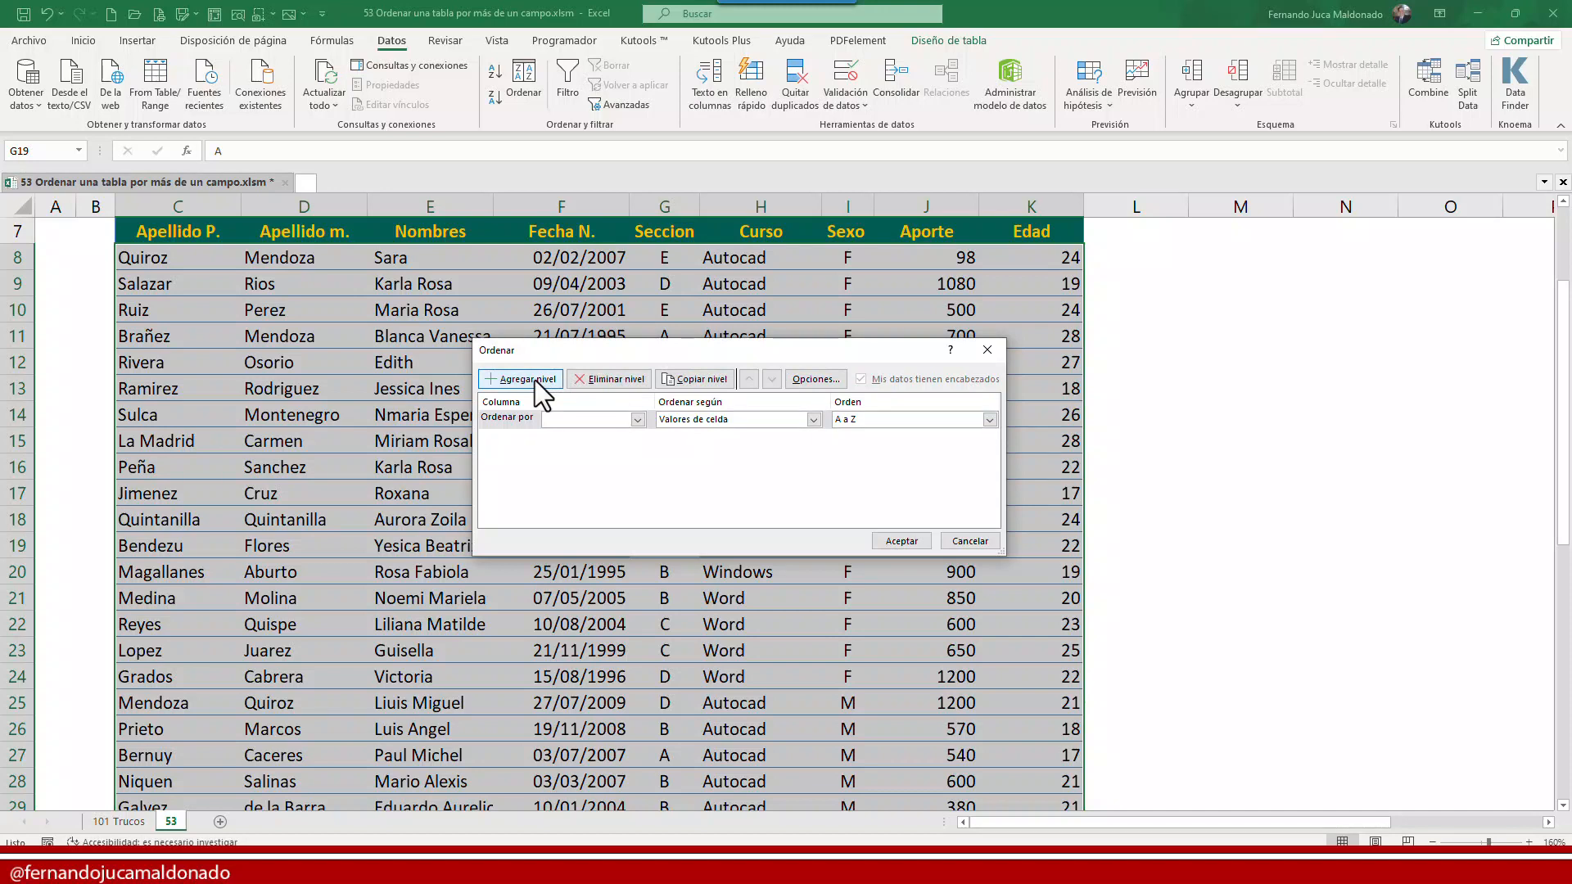
pyautogui.click(637, 420)
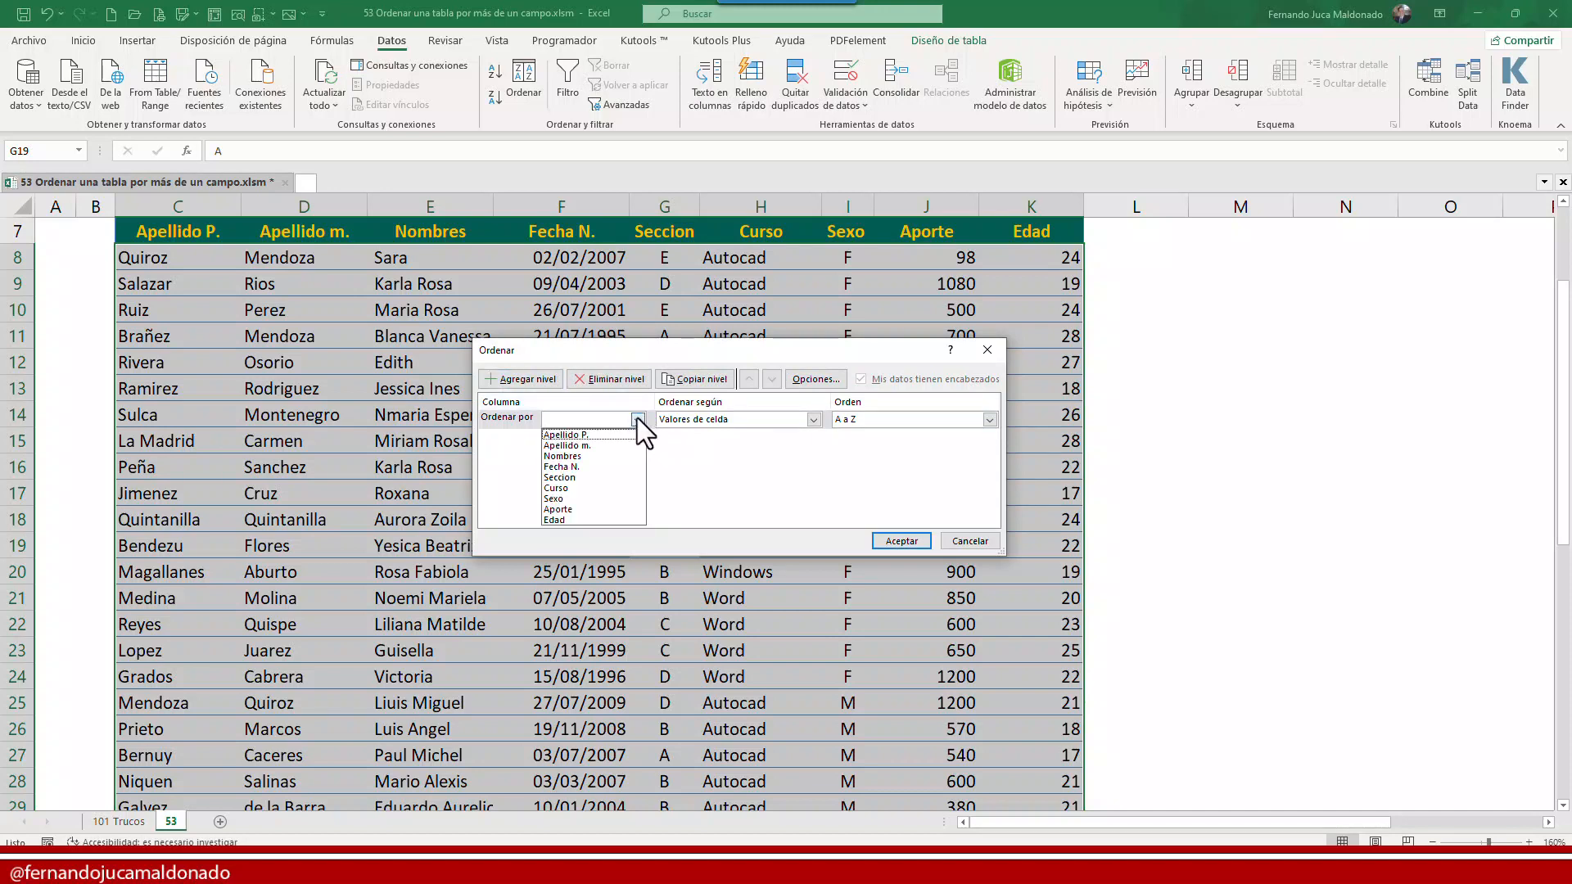
pyautogui.click(587, 466)
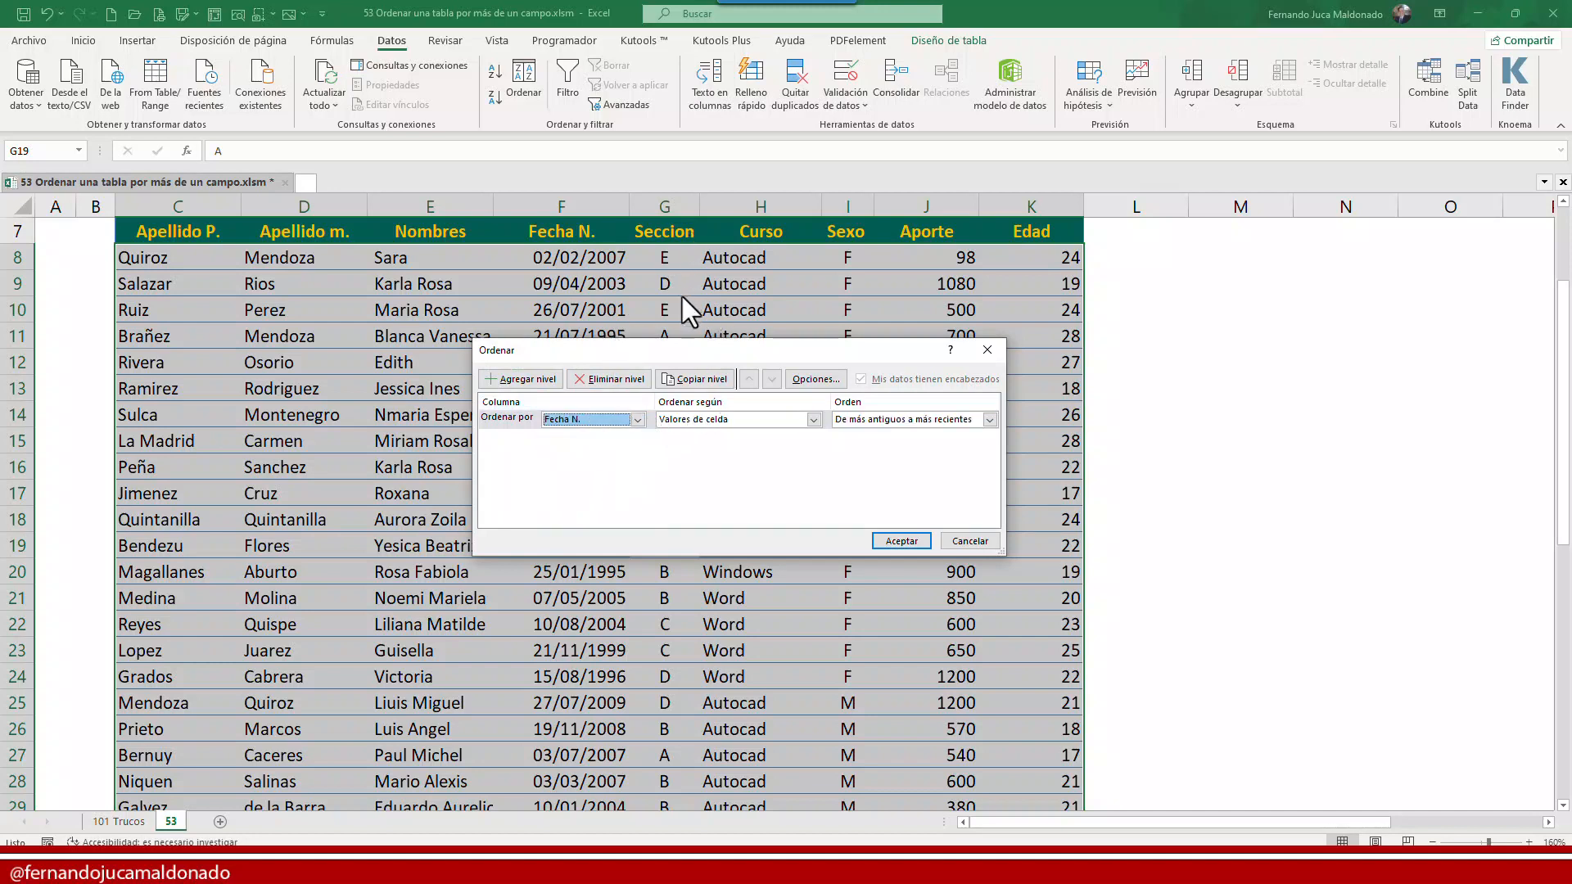
pyautogui.click(521, 379)
pyautogui.click(521, 379)
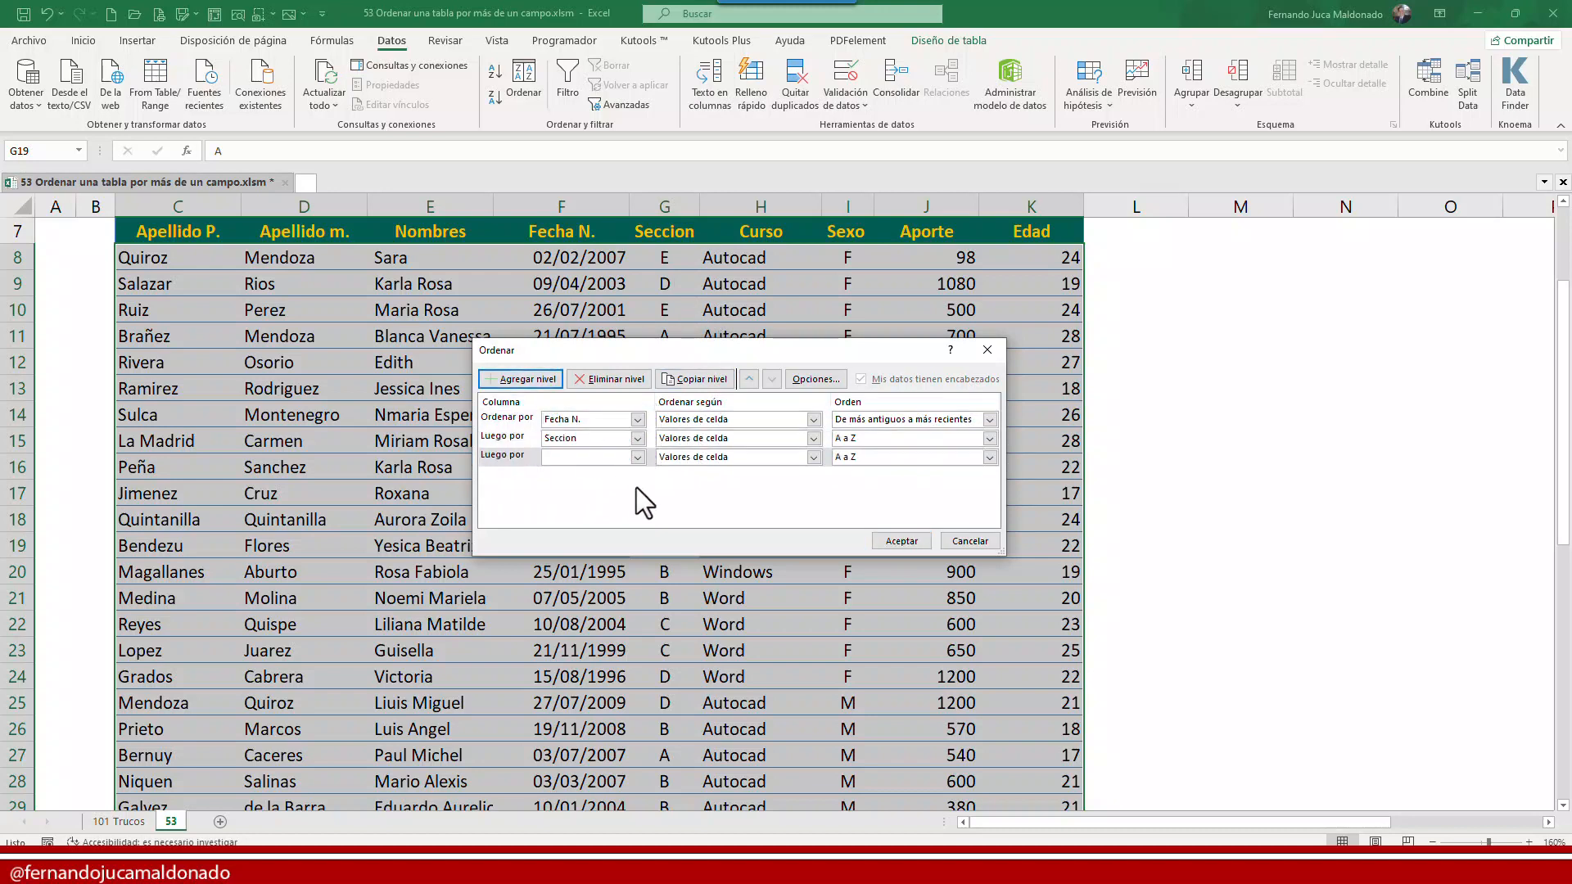
pyautogui.click(637, 457)
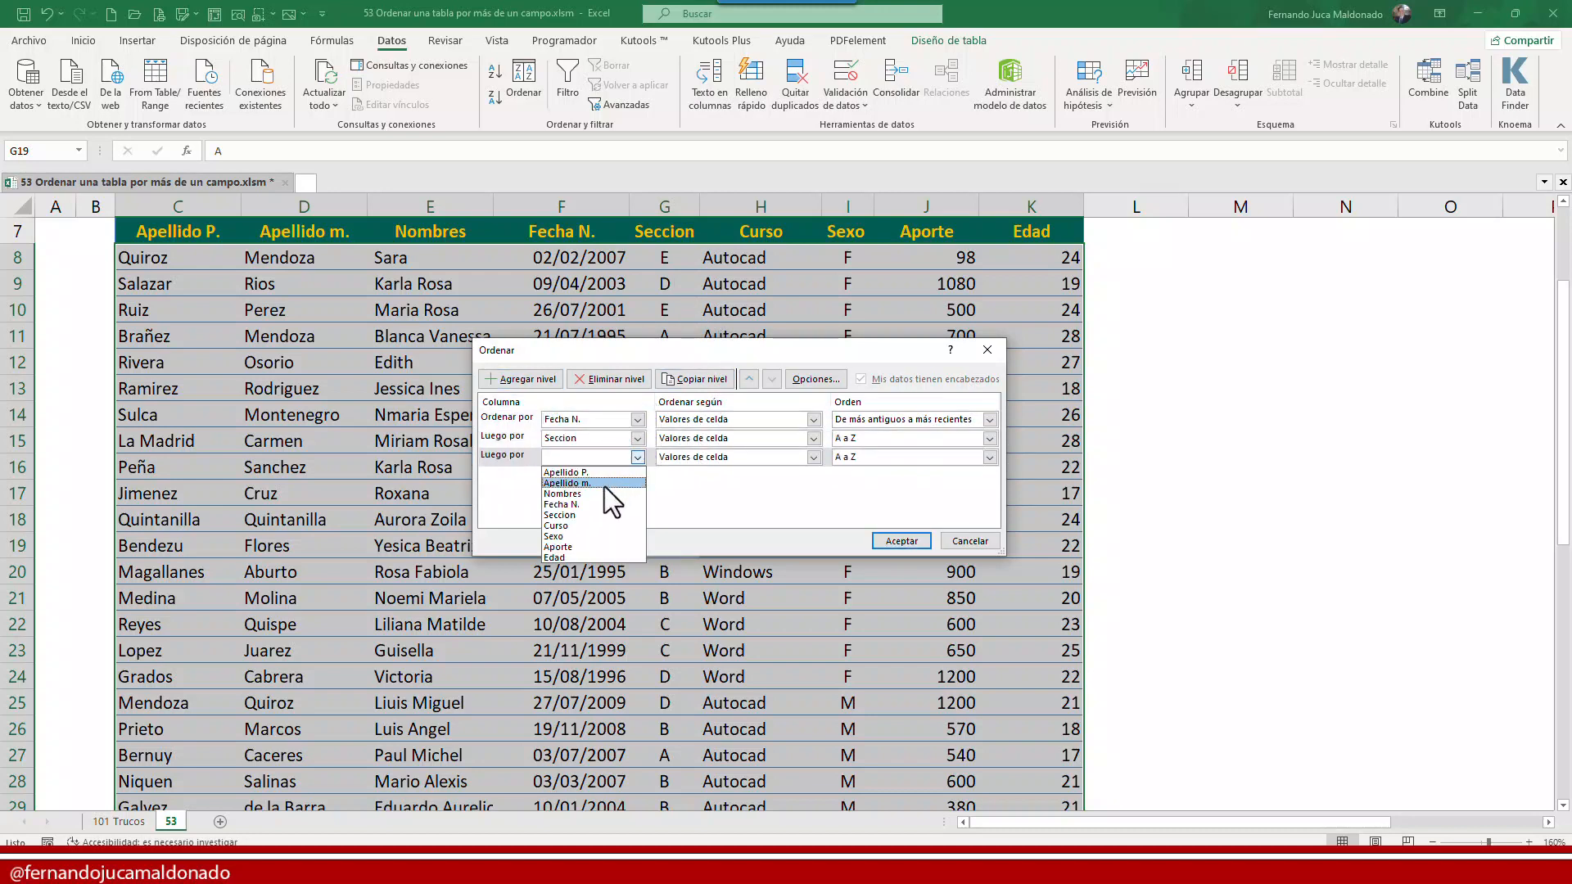
pyautogui.click(596, 525)
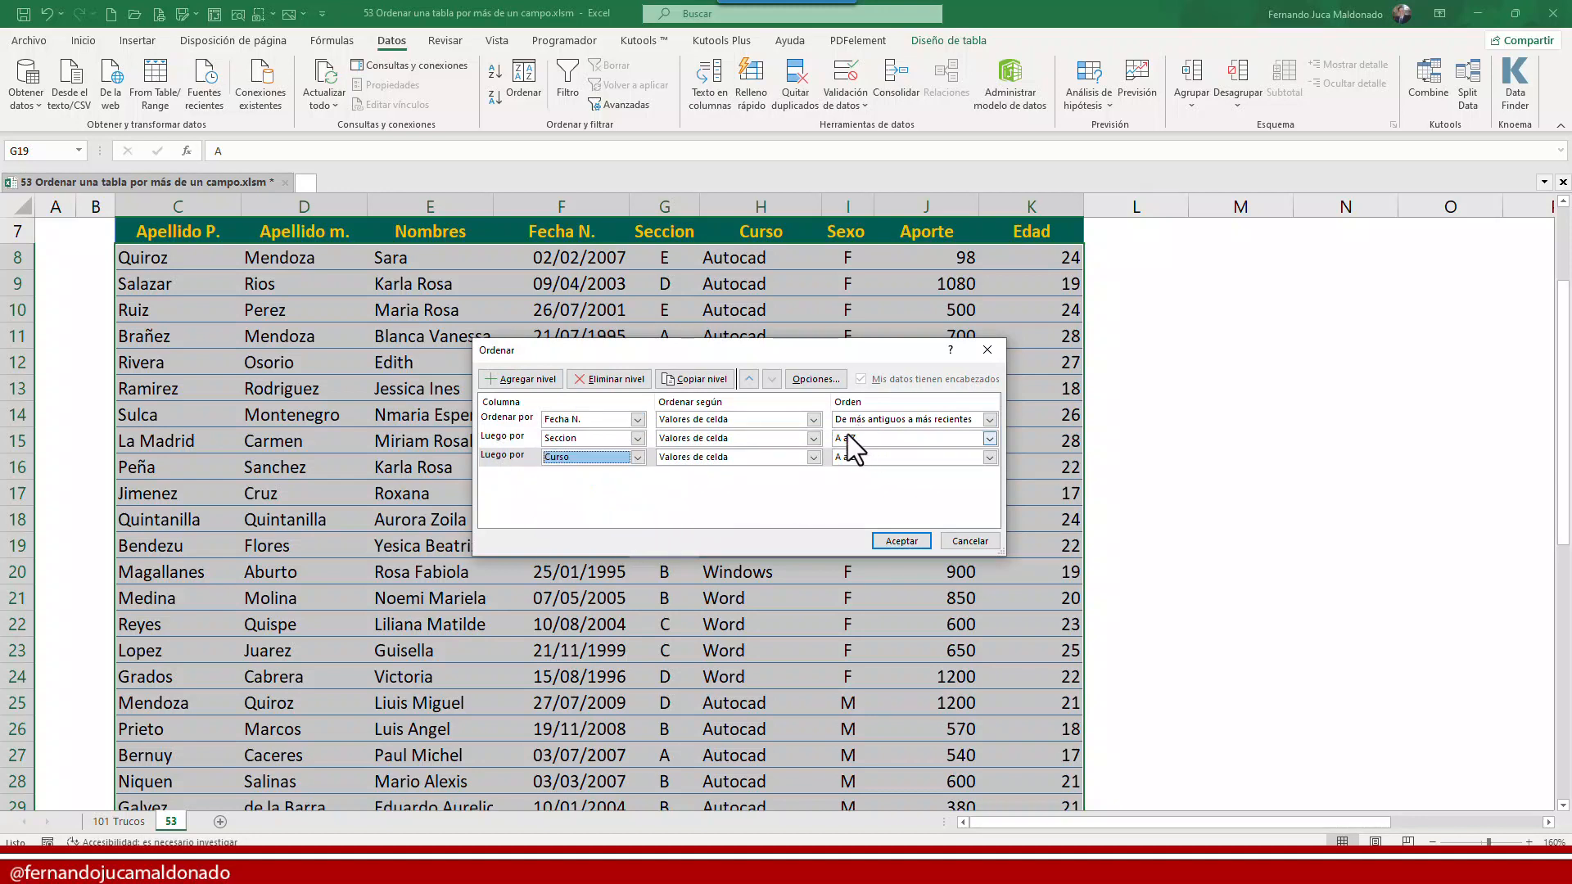
pyautogui.click(858, 457)
pyautogui.click(859, 483)
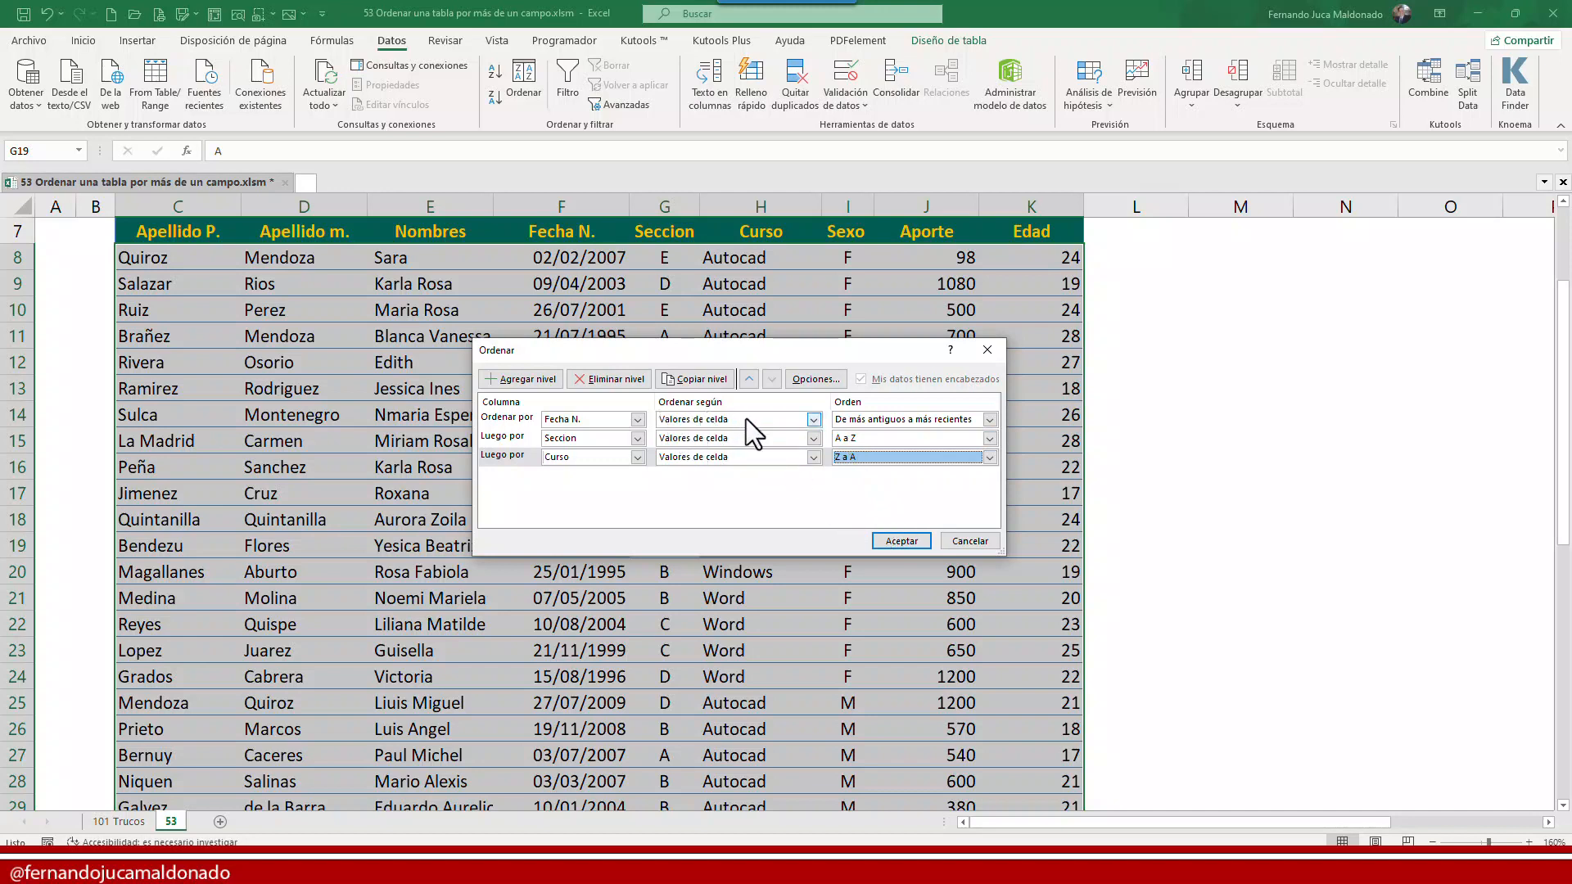
# Check the sort criteria available for the Fecha N. level, keep cell values, and apply the three-level sort
pyautogui.click(814, 420)
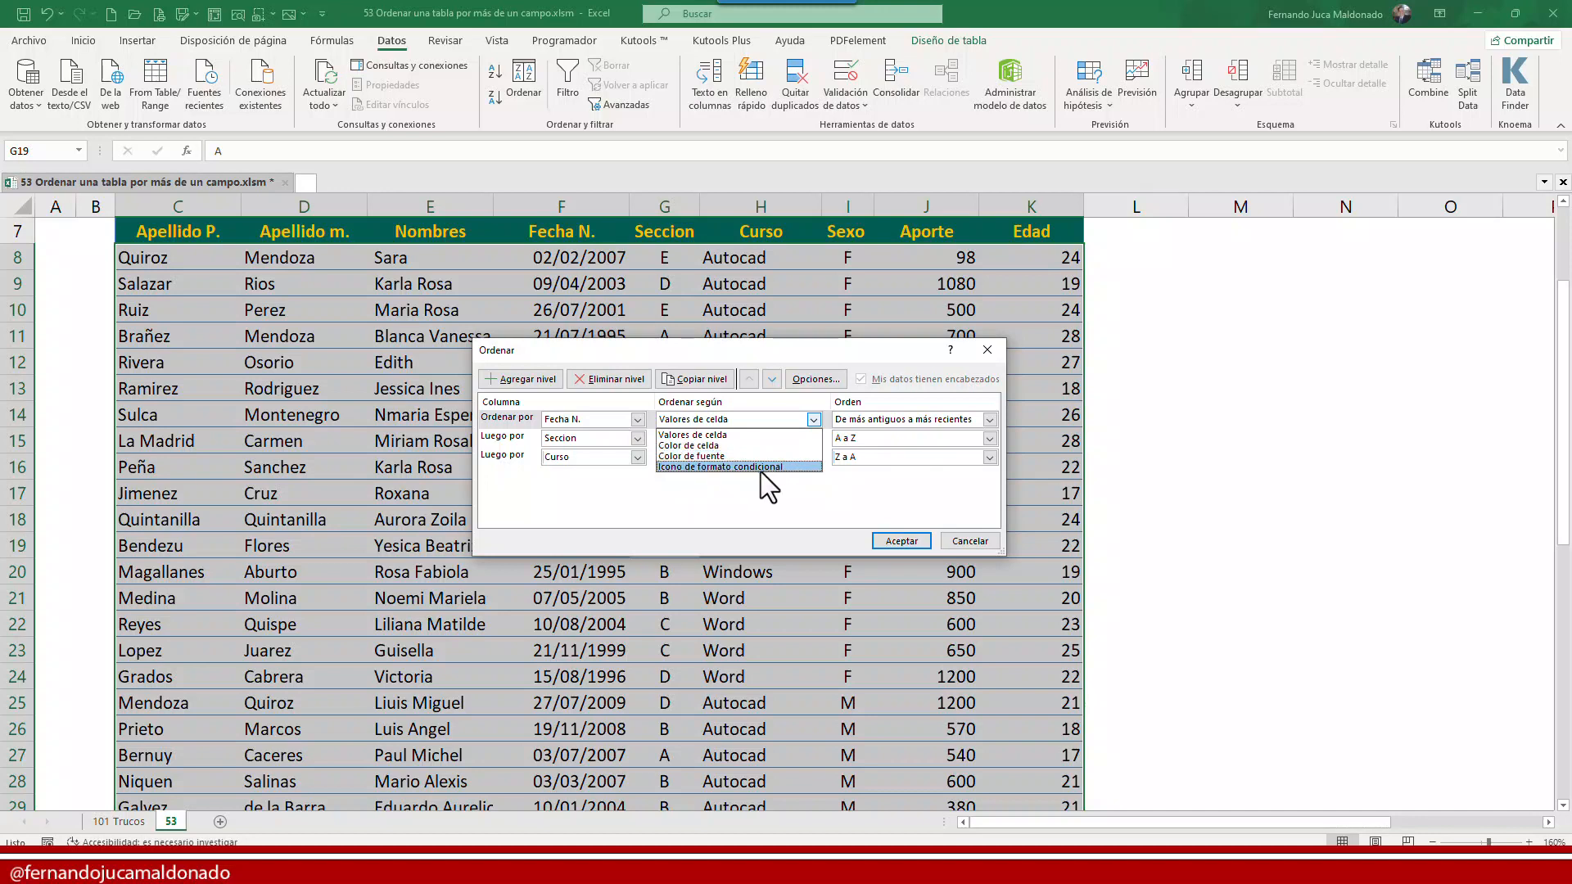
pyautogui.click(792, 421)
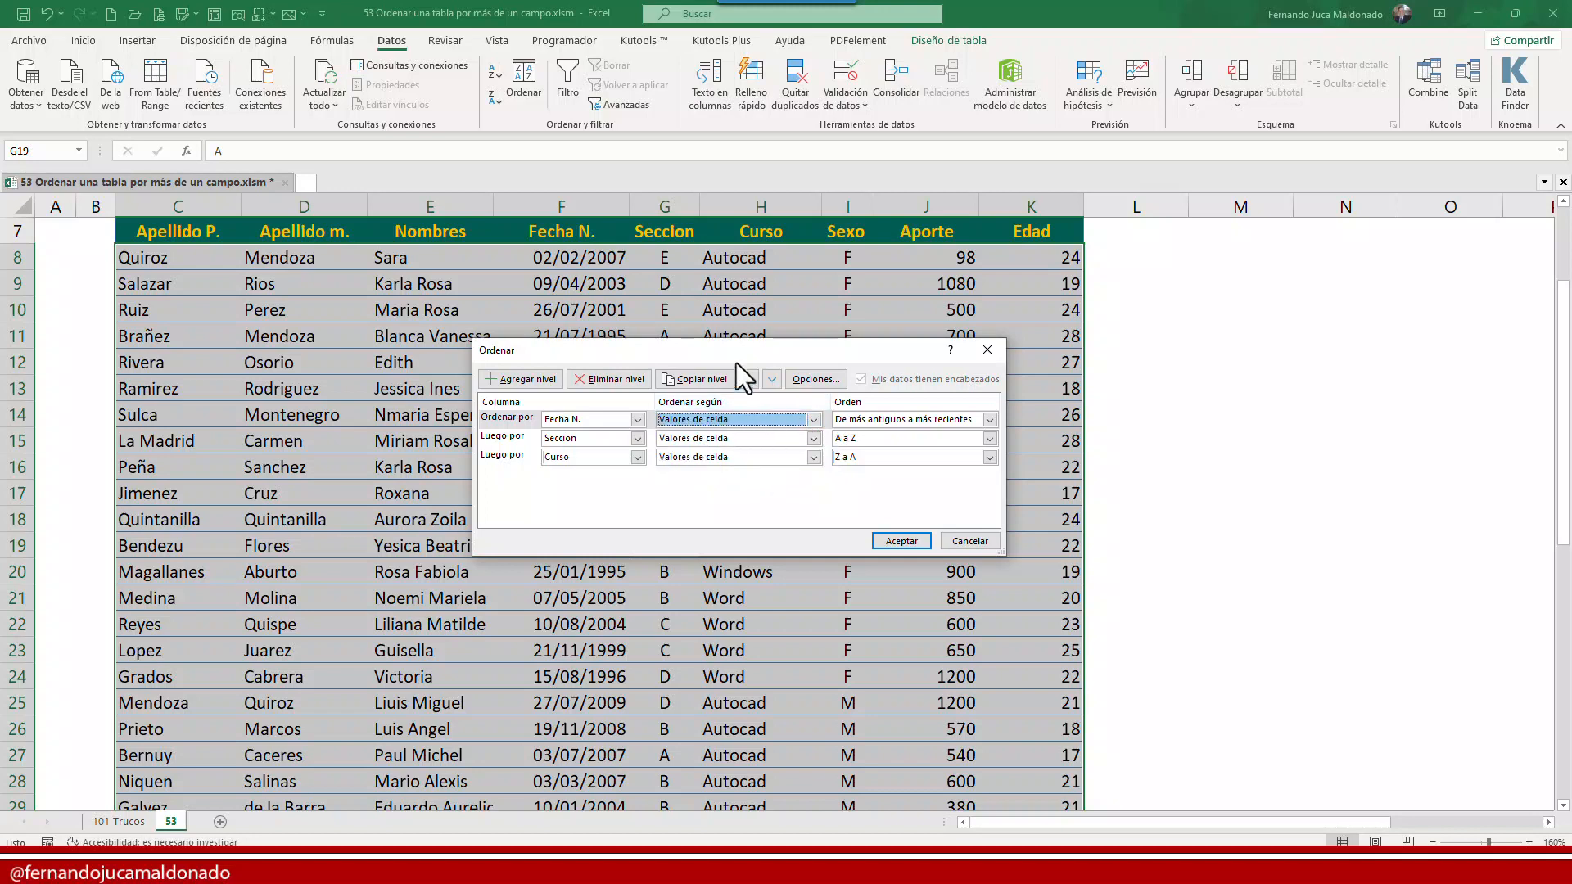
pyautogui.click(905, 547)
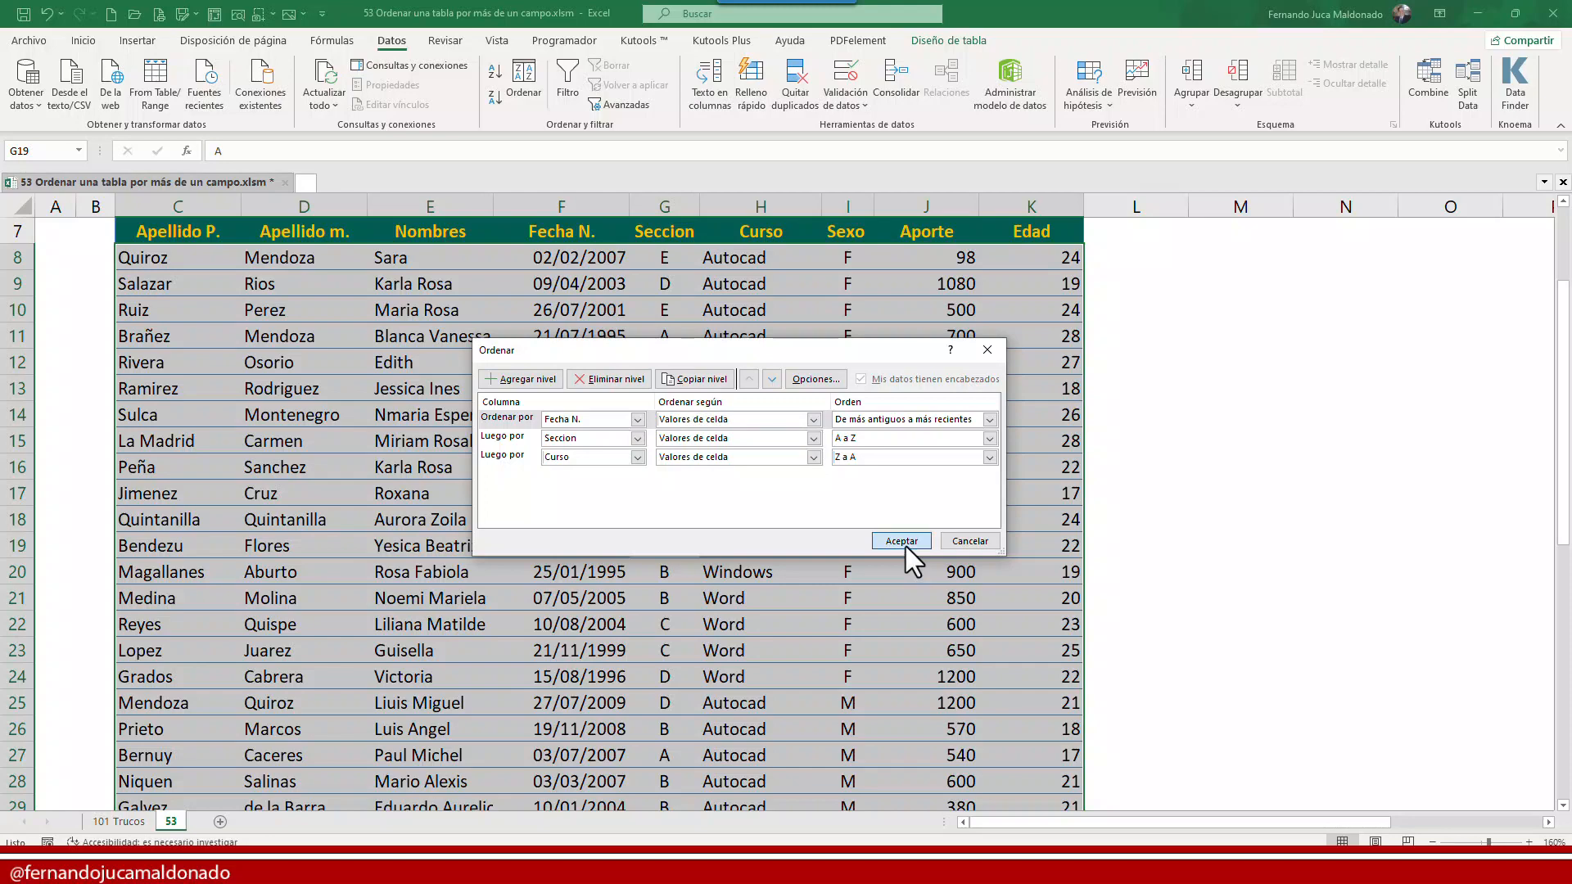
pyautogui.click(906, 547)
# Examine the Fecha N., Seccion and Curso columns in the sorted rows
pyautogui.moveTo(604, 256); pyautogui.dragTo(614, 366)
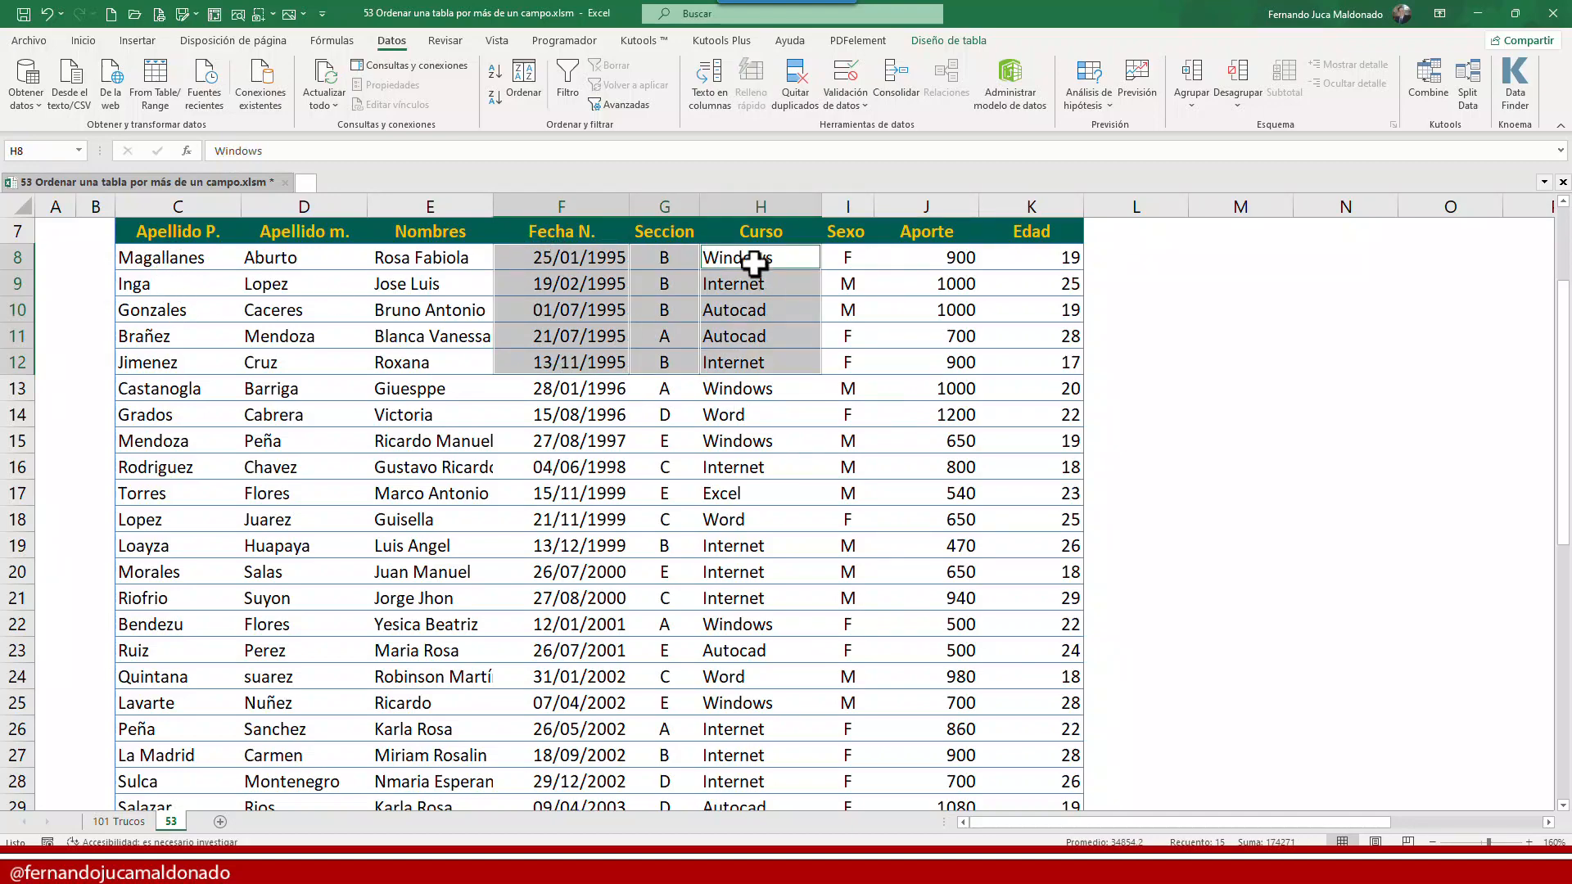
pyautogui.click(575, 230)
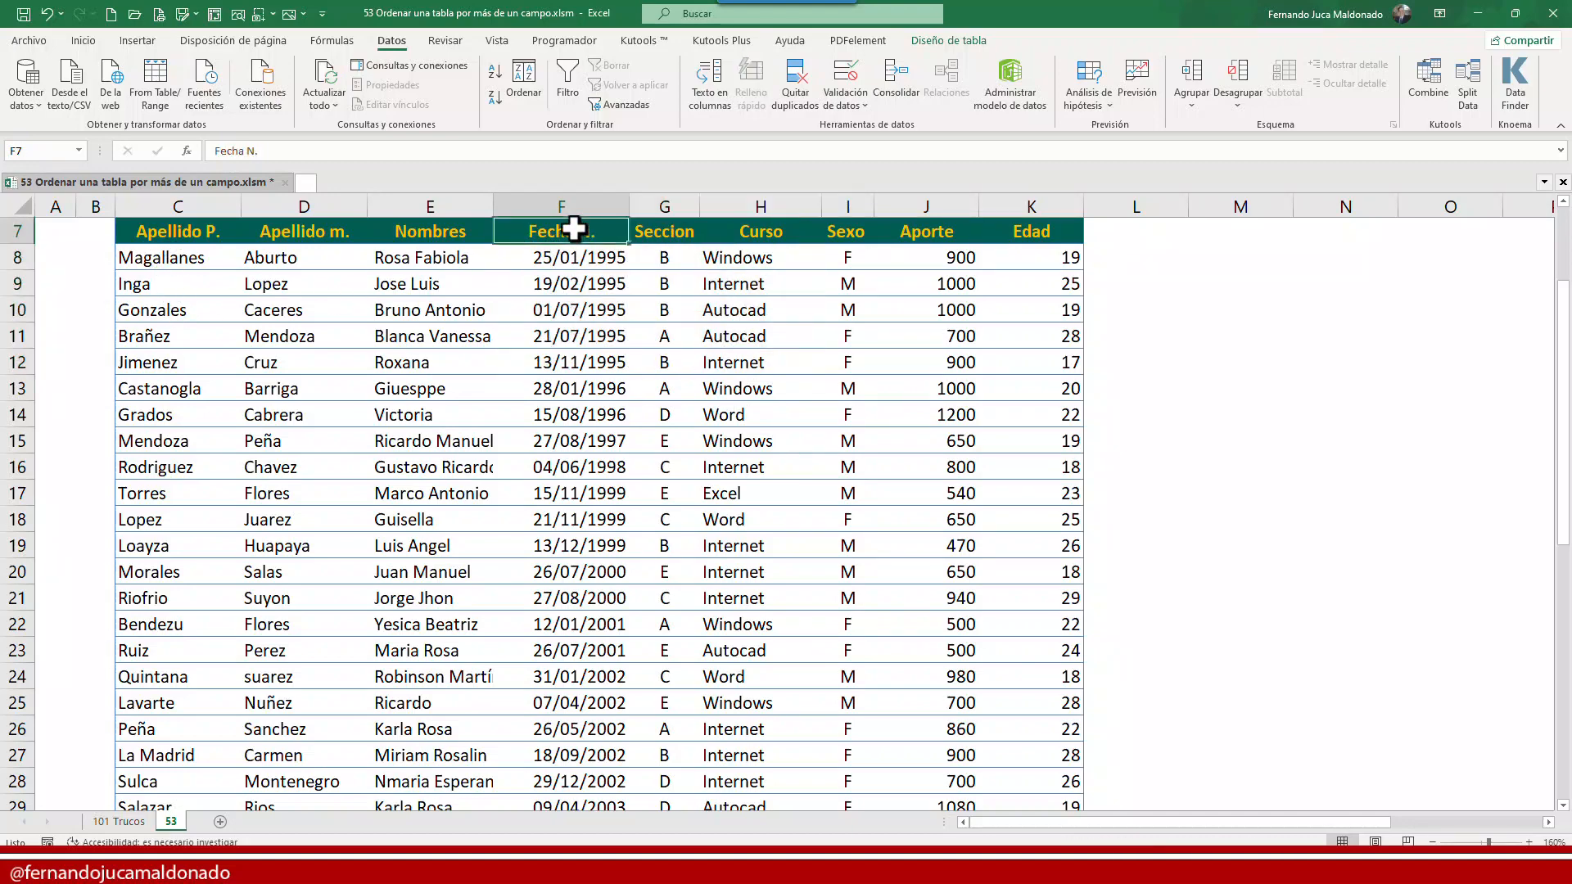
pyautogui.moveTo(575, 230); pyautogui.dragTo(761, 803)
# Review the three levels in the custom sort settings again and close them without changes
pyautogui.click(524, 81)
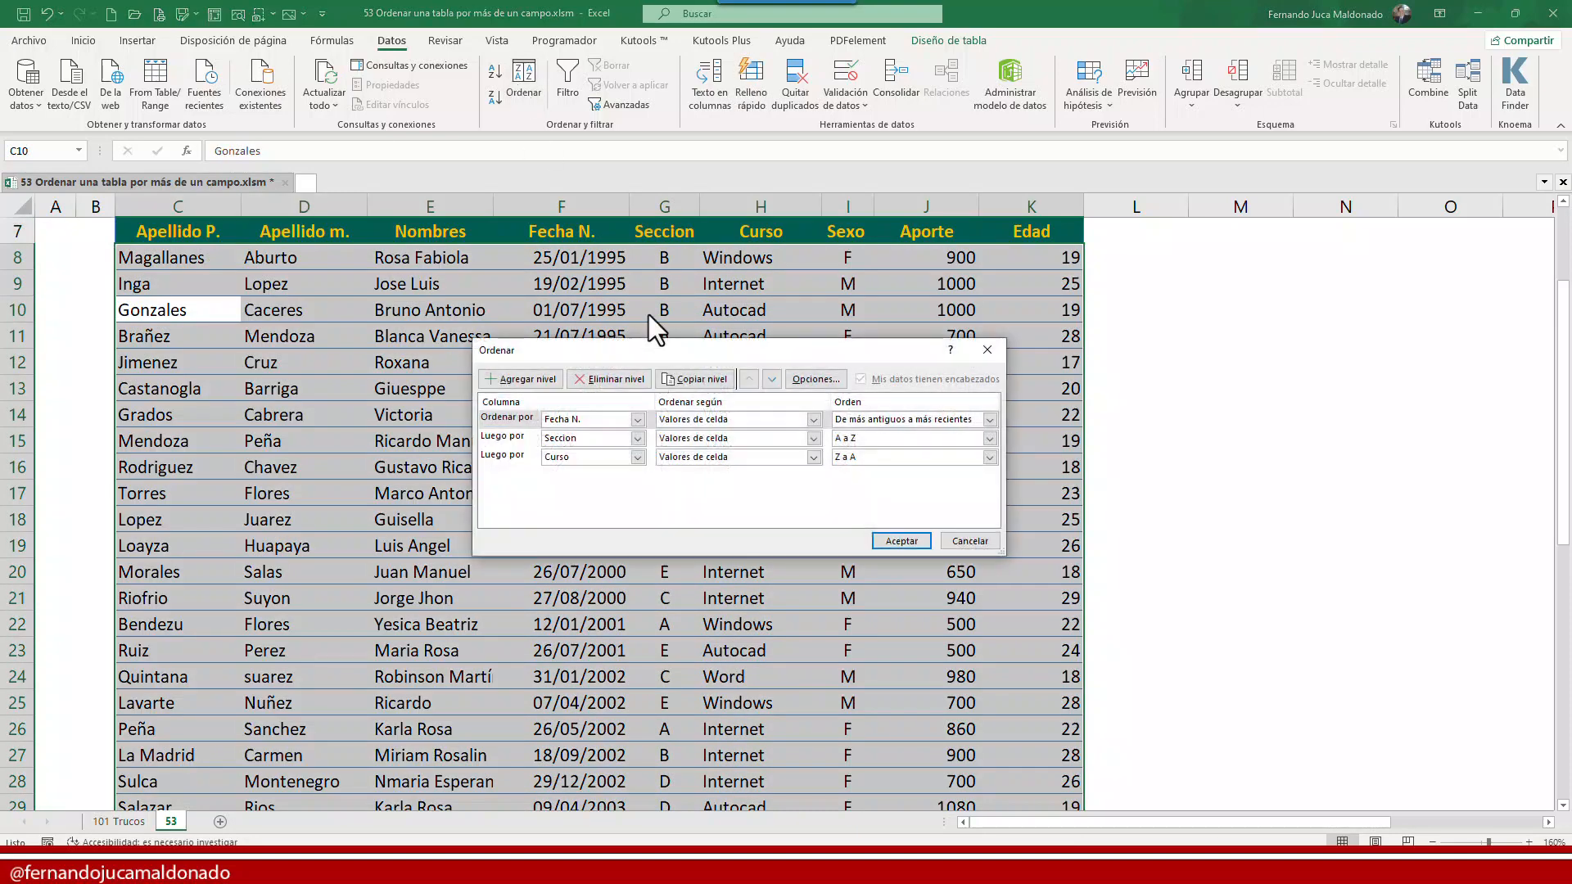
pyautogui.moveTo(636, 375); pyautogui.dragTo(618, 377)
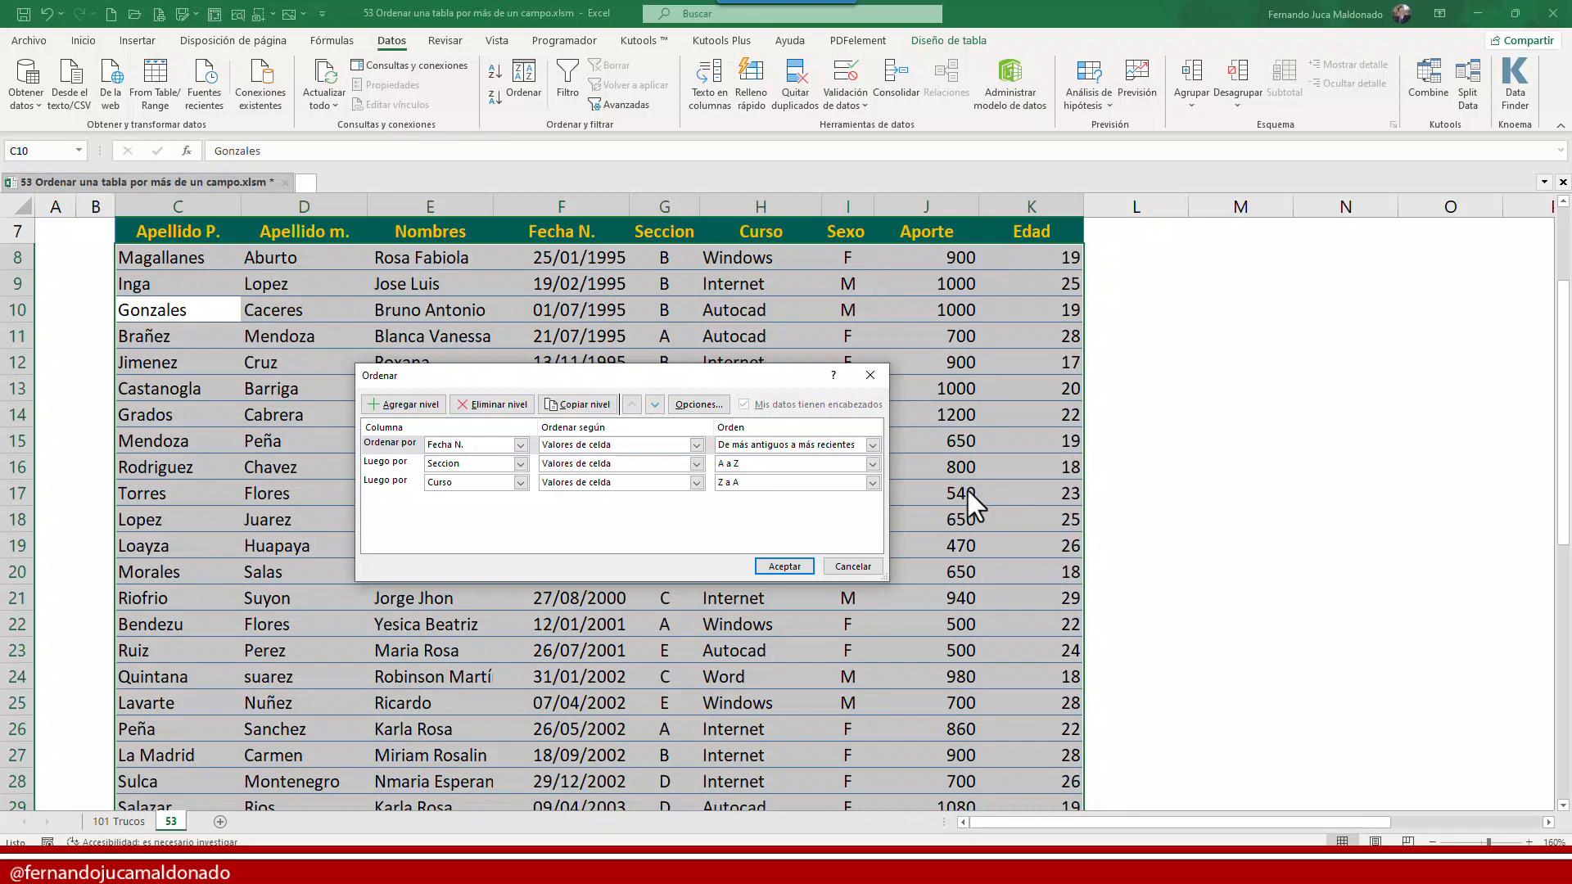
pyautogui.click(851, 567)
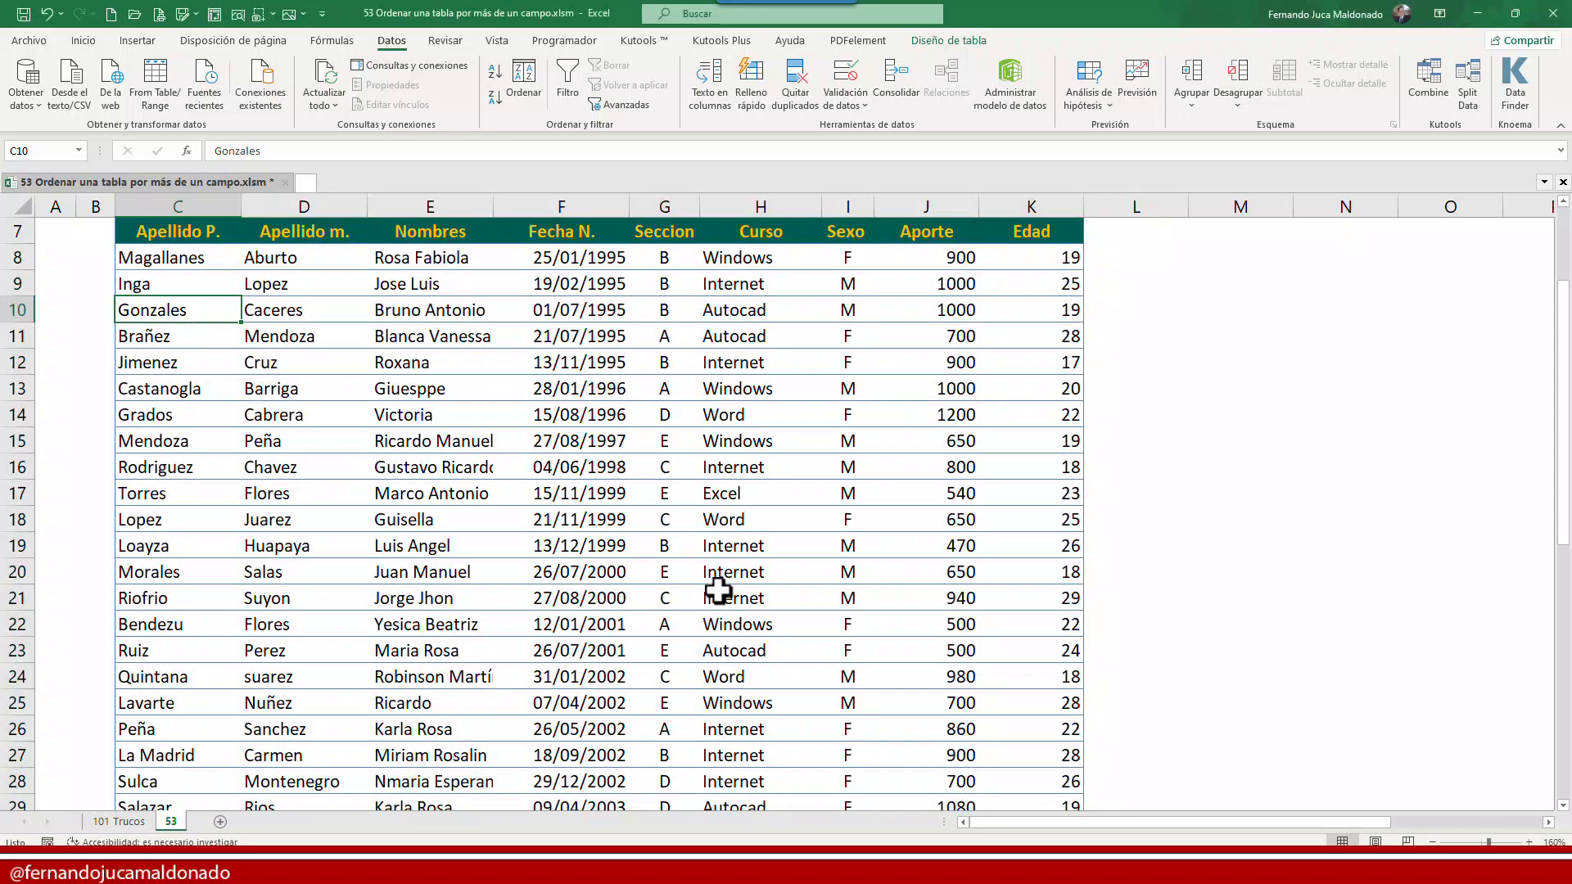